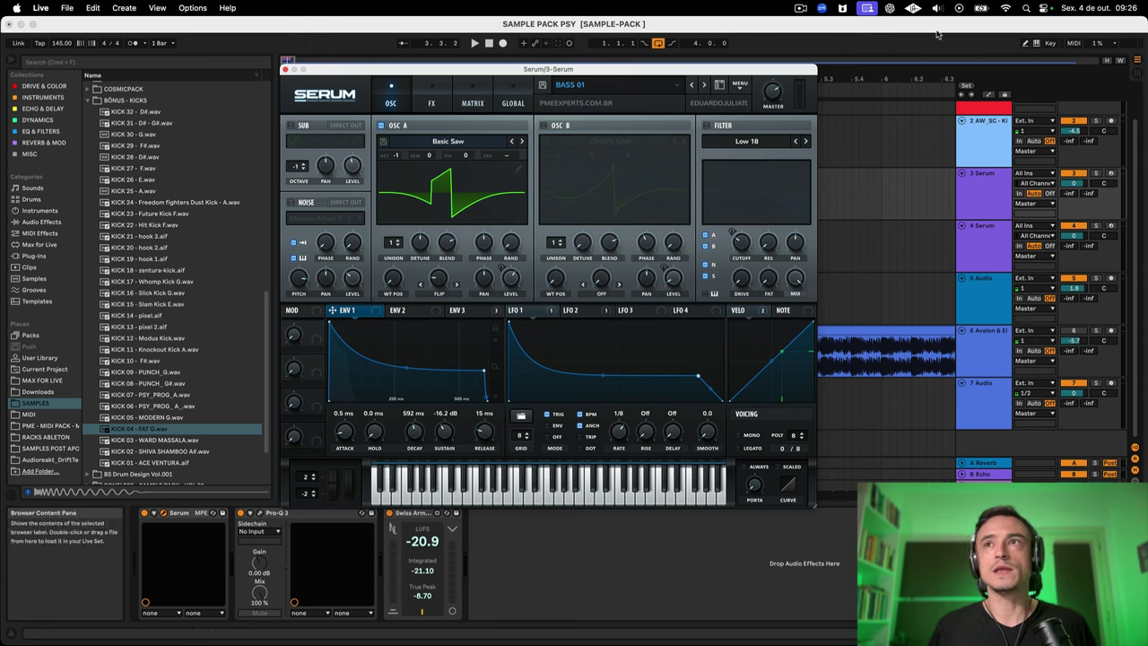
Step: Play a short stretch of the kick and bass loop and stop it
scroll(961, 184, up, 1)
scroll(961, 183, up, 2)
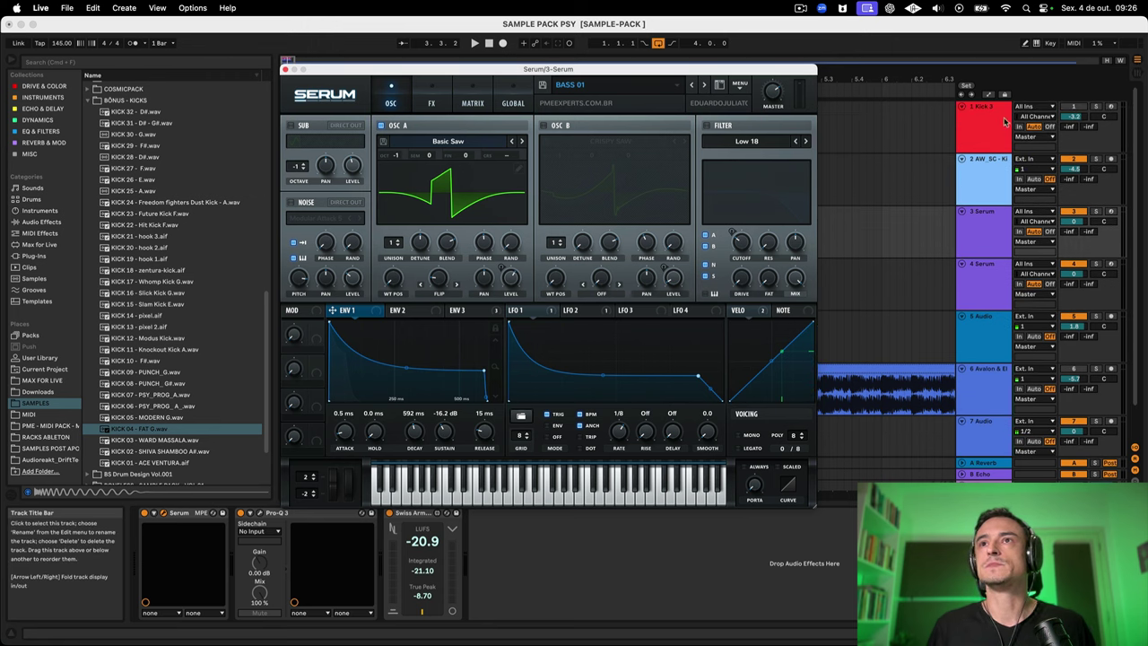
key(space)
key(space)
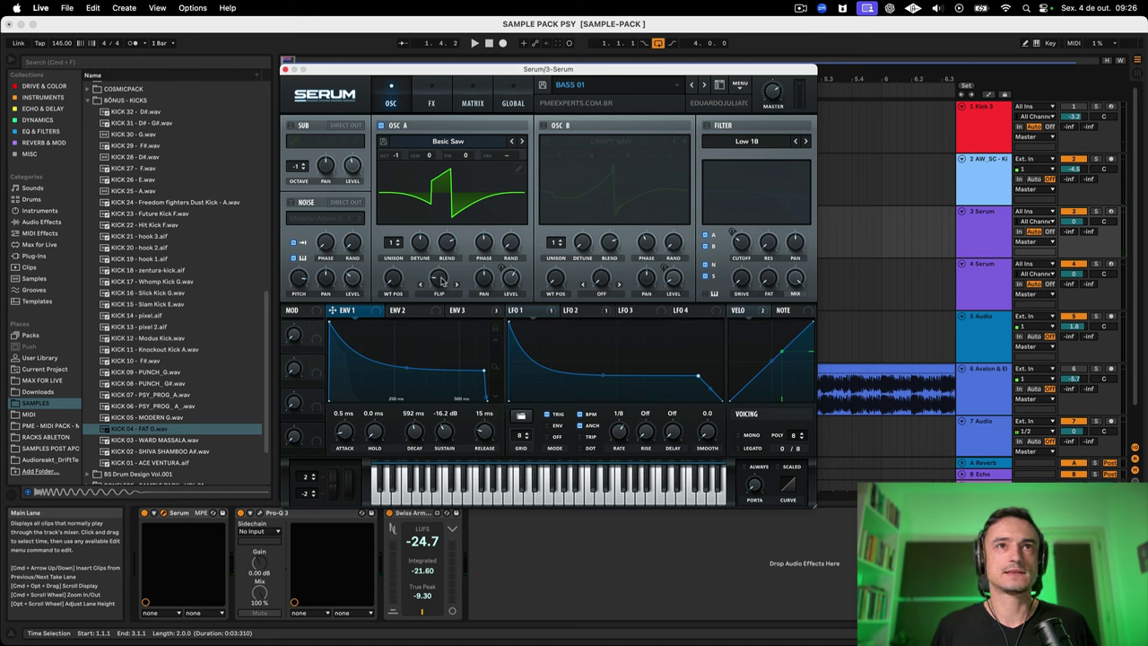
Step: Choose Flip as OSC A's warp mode in Serum and adjust the warp amount
click(439, 295)
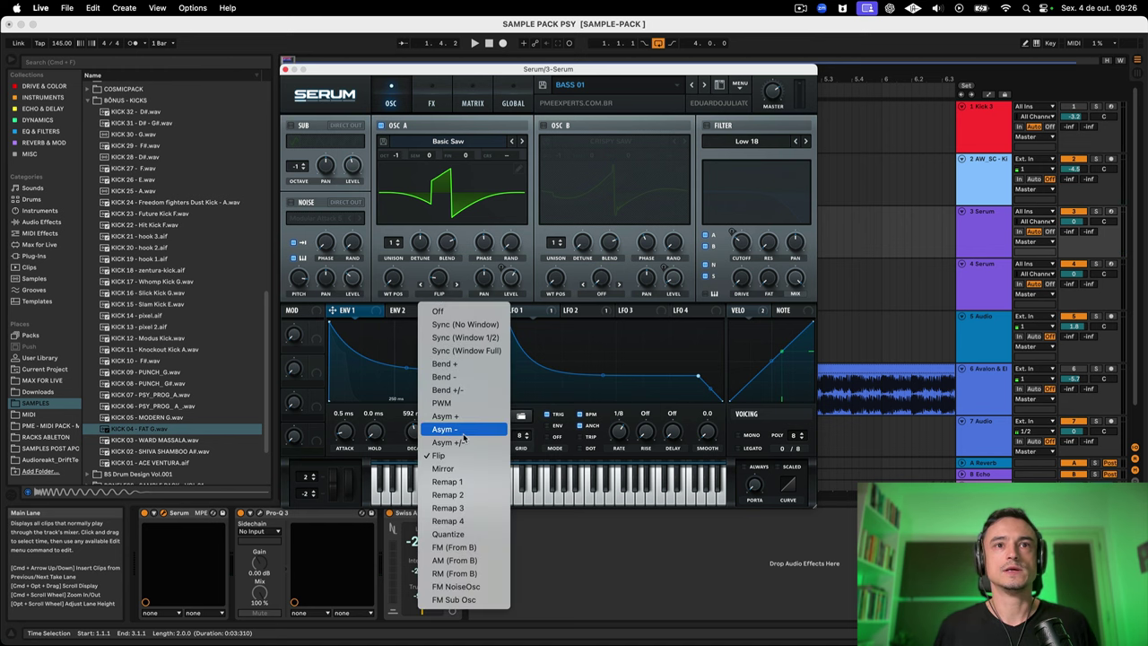
click(459, 287)
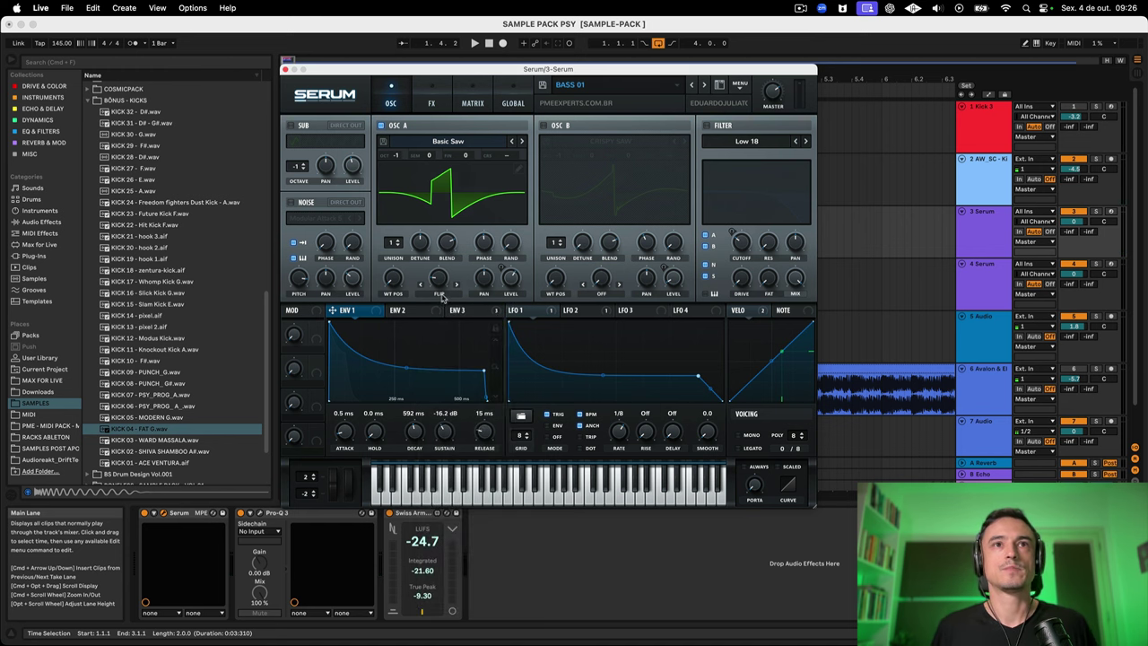
click(444, 294)
click(460, 456)
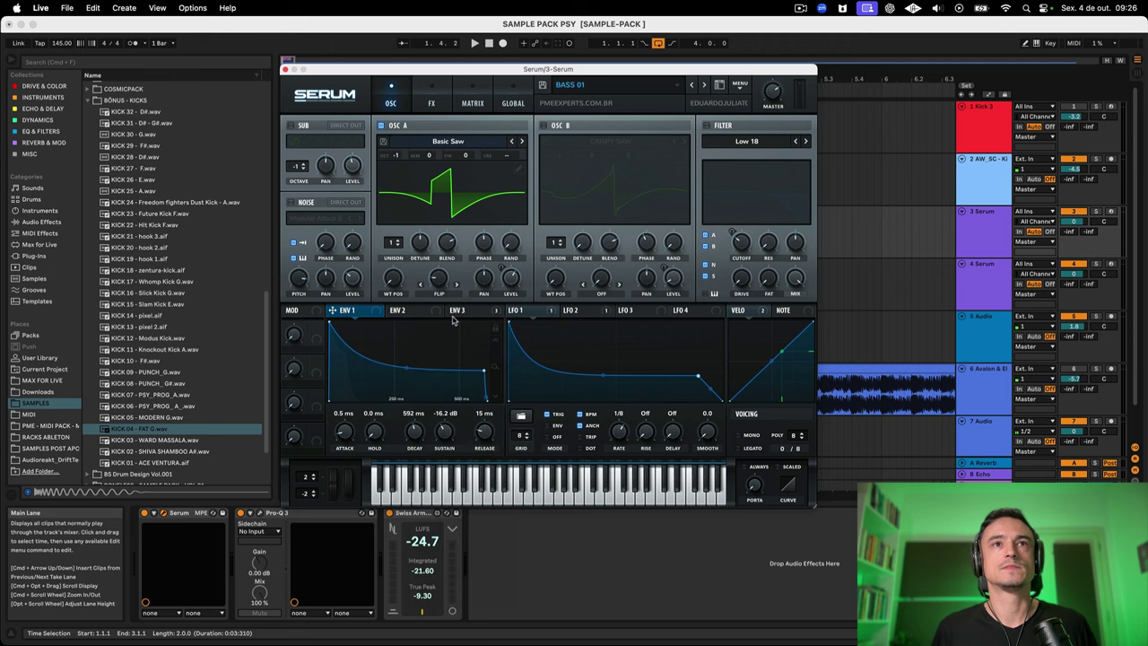
mouse_move(439, 283)
mouse_down()
mouse_move(441, 244)
mouse_move(440, 289)
mouse_up()
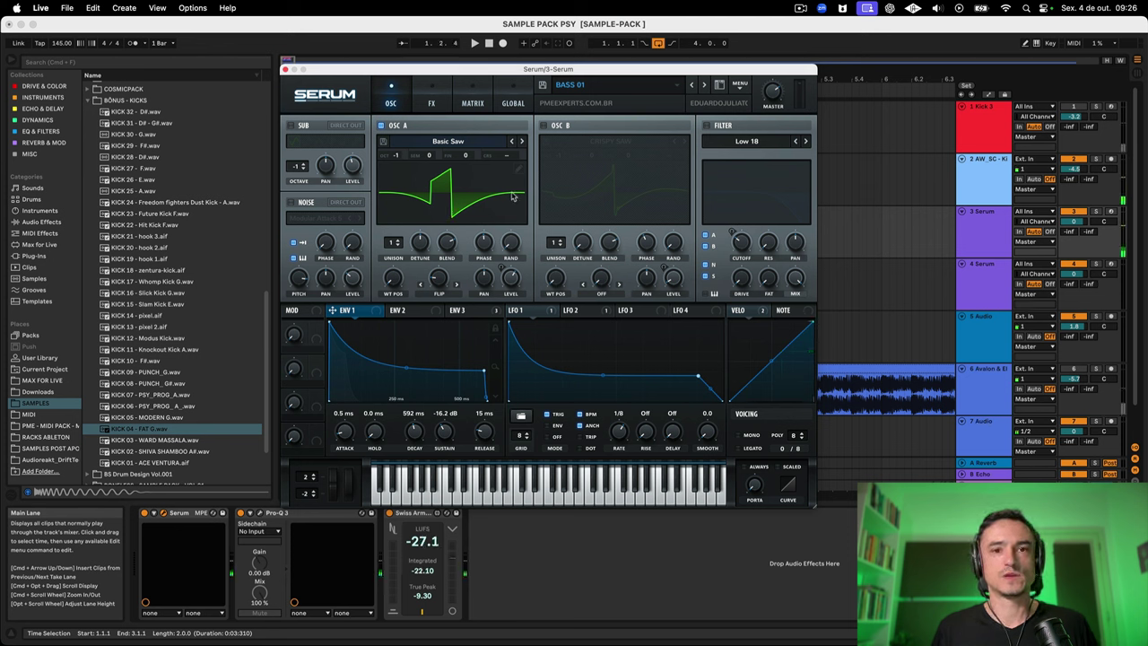
Step: Audition the loop while moving the Serum window down to uncover the arrangement tracks
key(space)
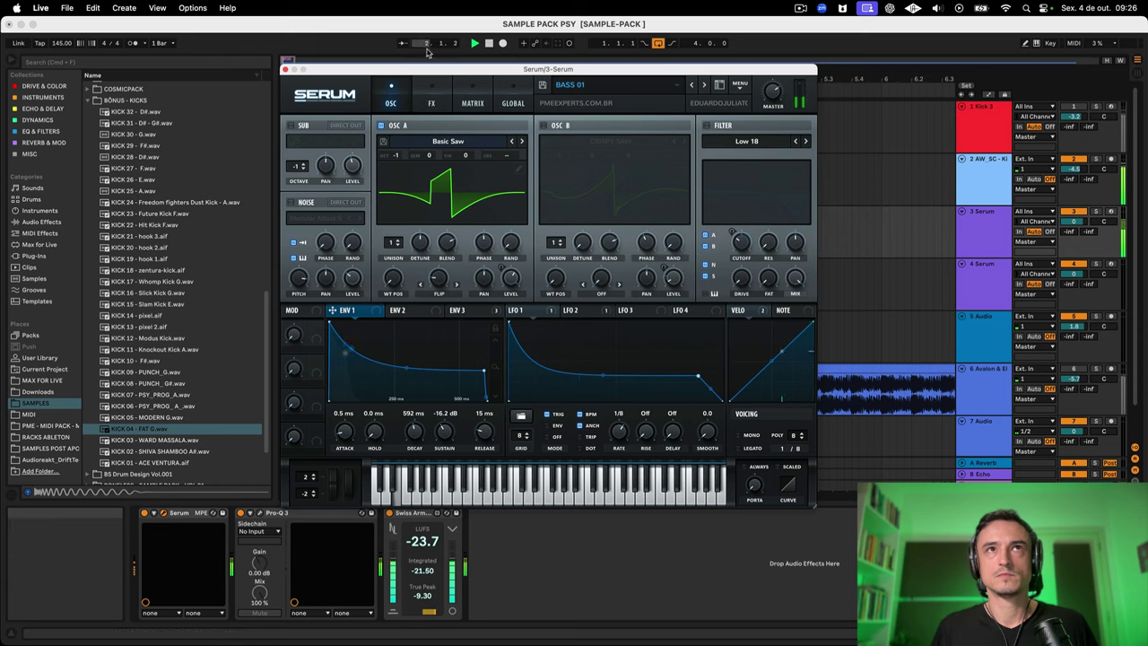
drag(415, 69, 466, 352)
key(space)
Step: Open the first MIDI clip on the 3 Serum track and select all its E1 notes
double_click(390, 211)
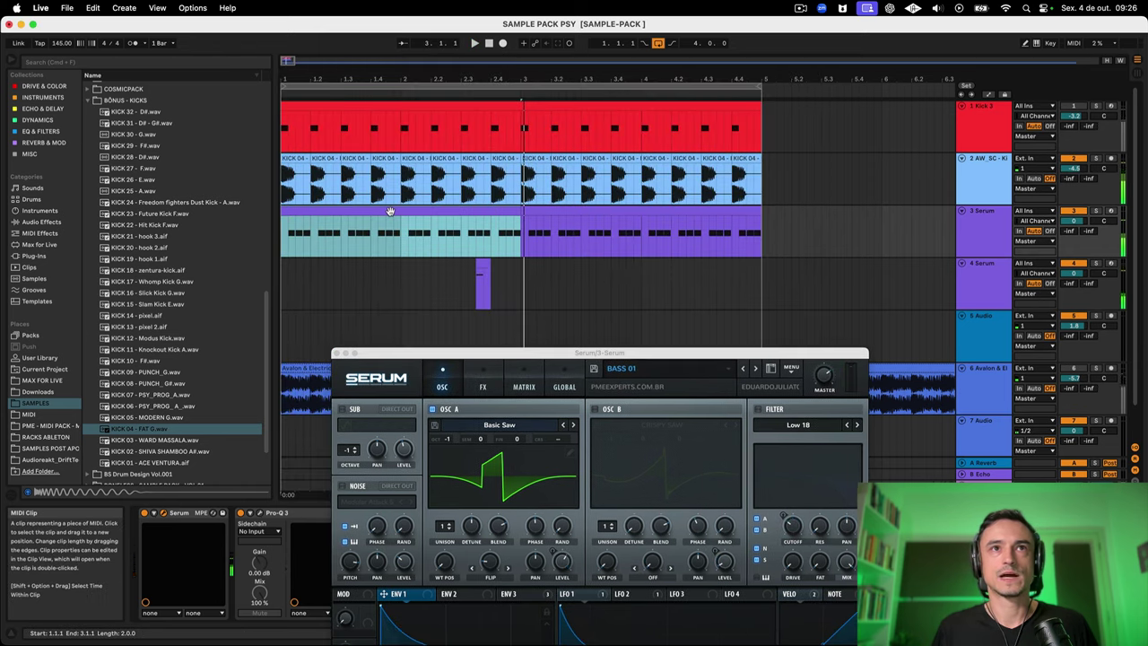
click(412, 319)
drag(334, 310, 453, 240)
key(super+a)
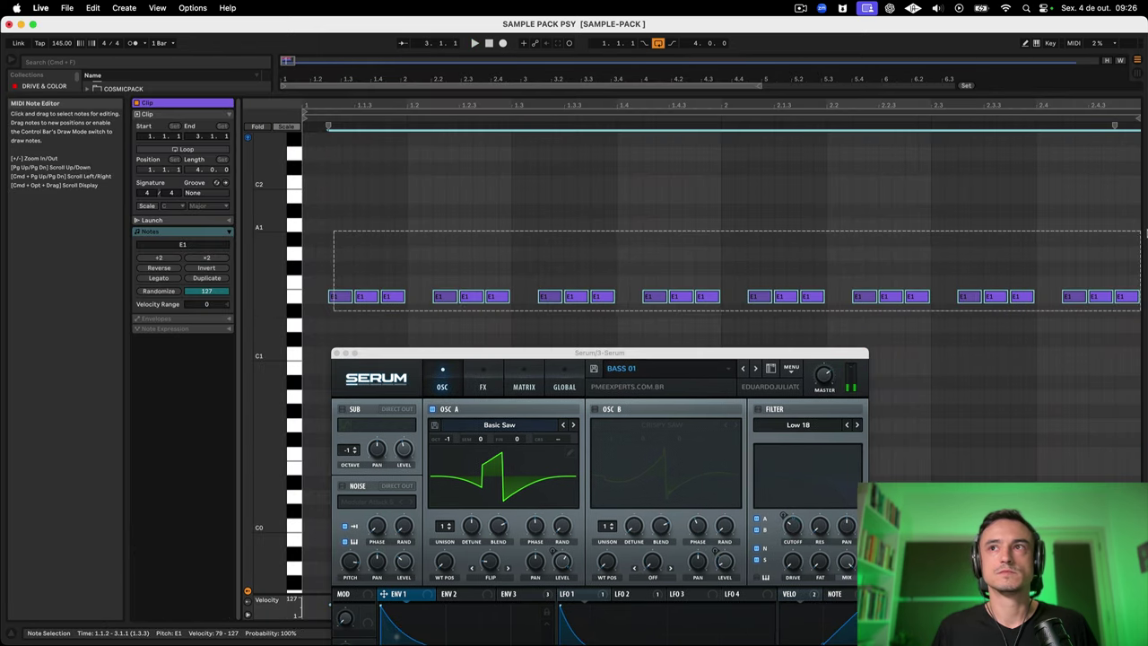
Step: Set the note editor's grid to a fixed 1/16
drag(338, 106, 338, 170)
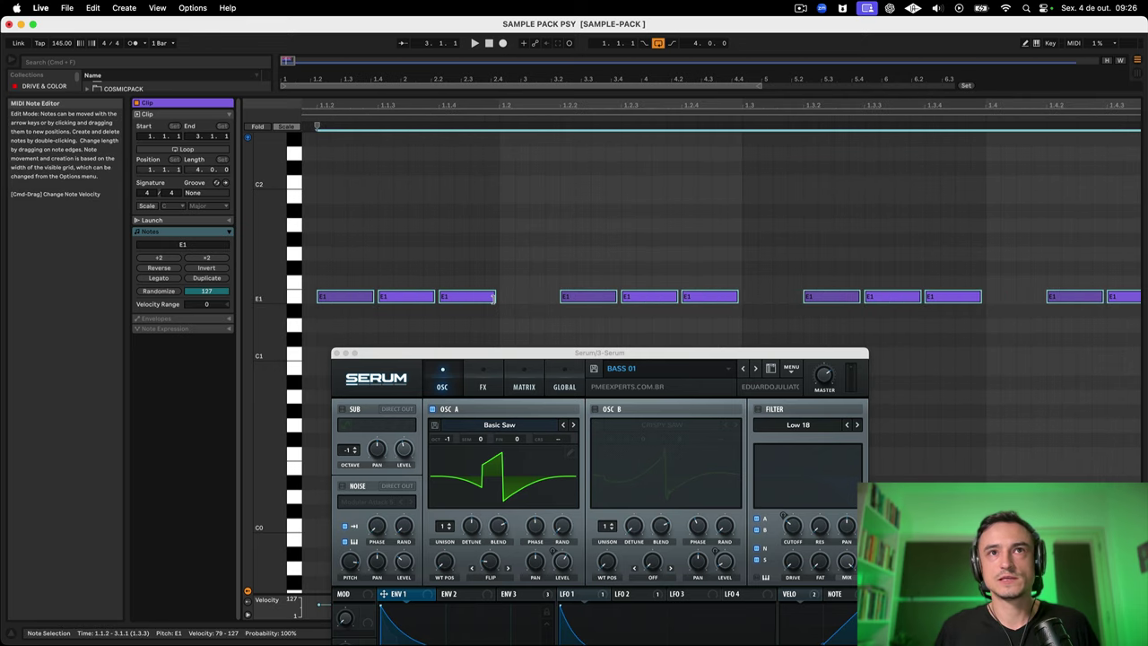
right_click(401, 207)
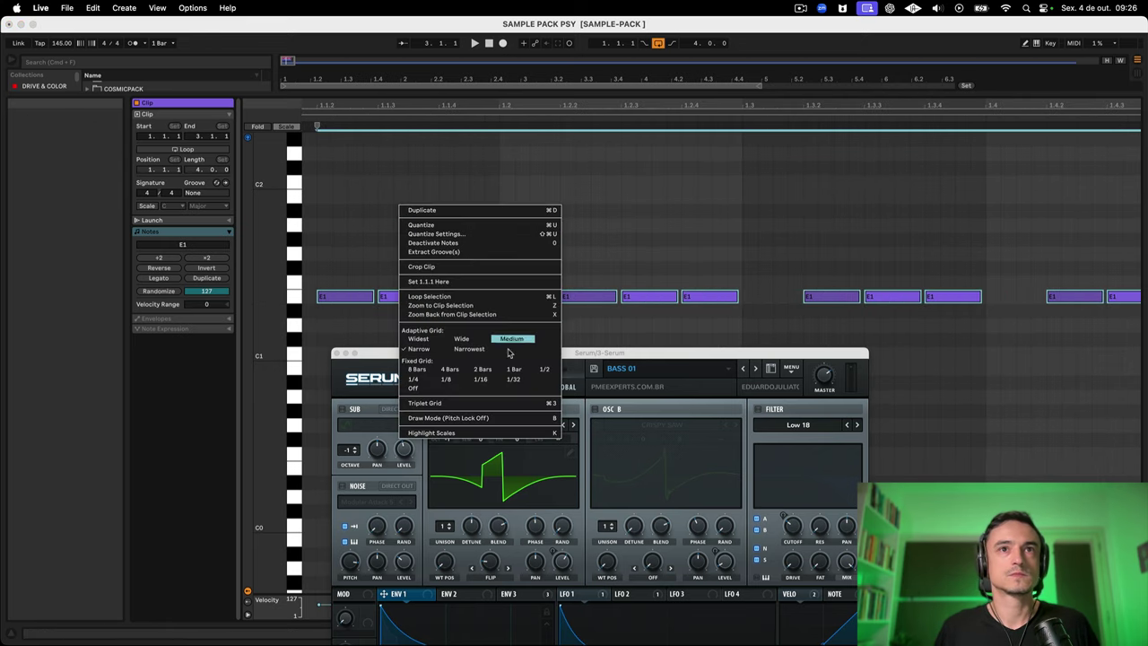
click(480, 379)
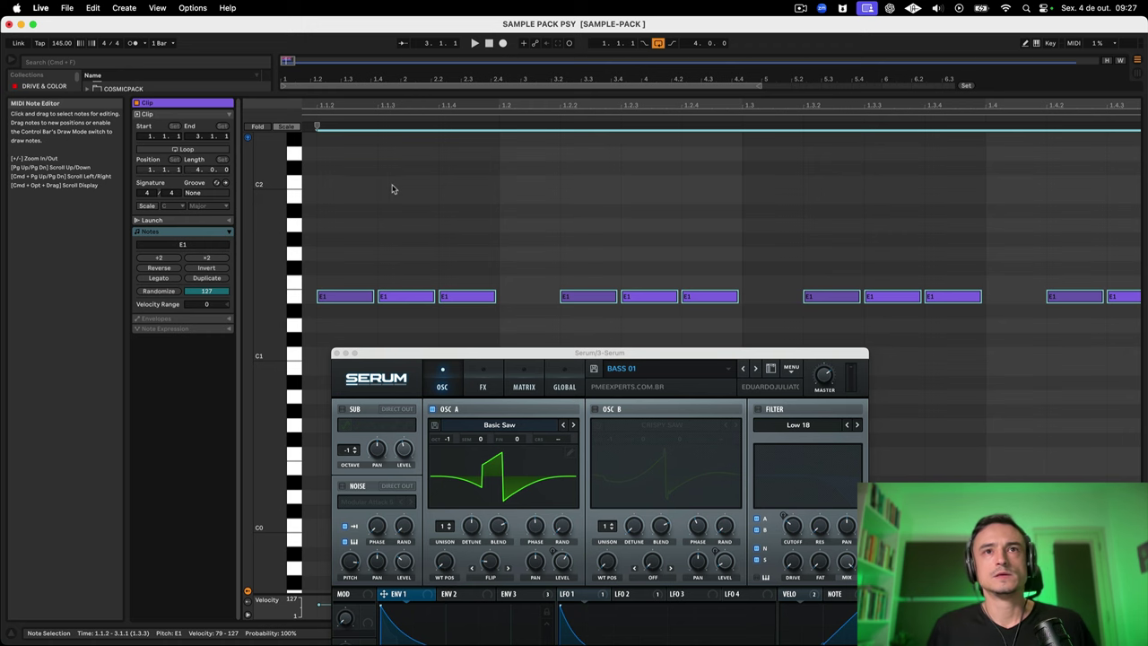
Step: Close the clip's note editor and play the arrangement loop
key(shift+Tab)
click(388, 174)
key(space)
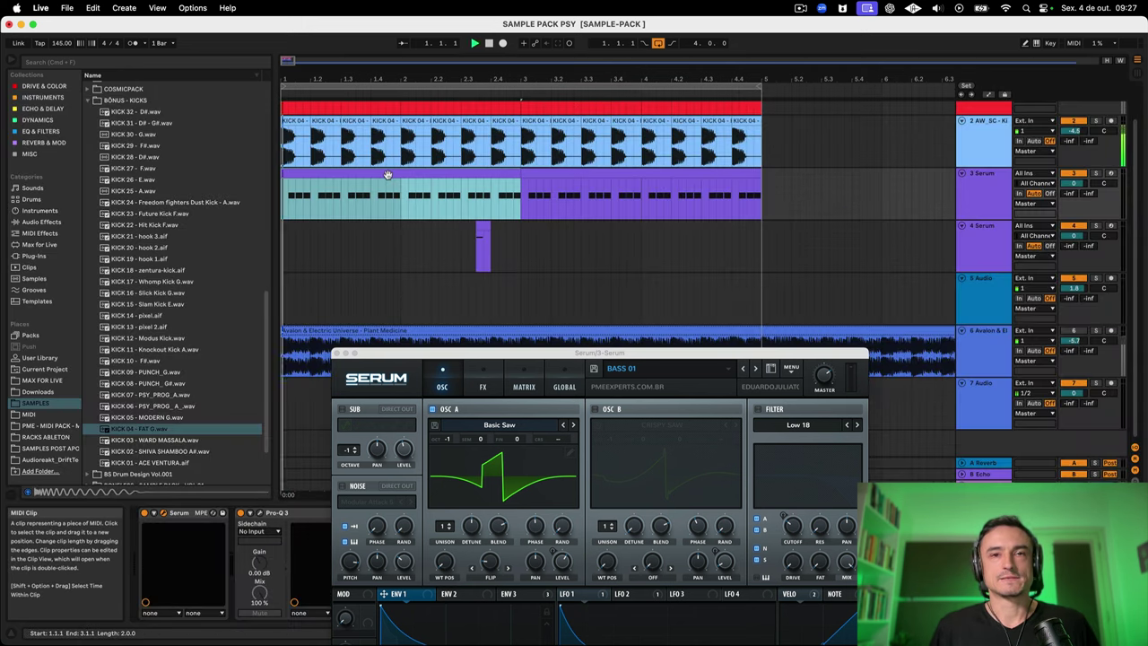
Step: Move the Serum window back up and examine the curves of ENV 3, ENV 2 and ENV 1
drag(549, 353, 507, 124)
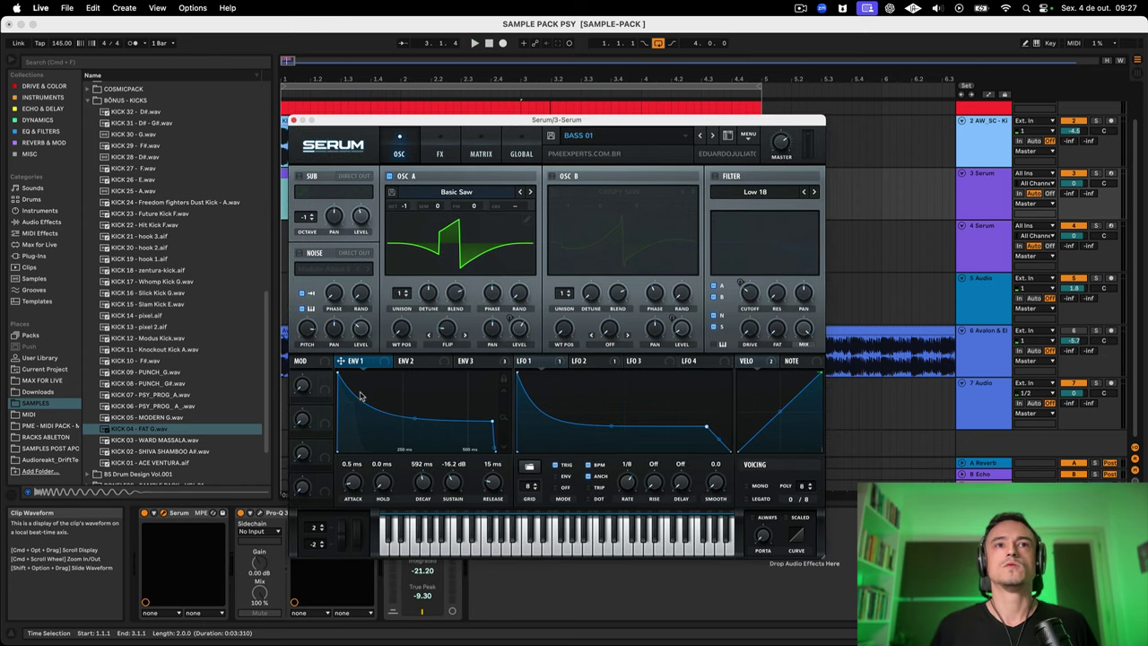
click(444, 362)
click(467, 361)
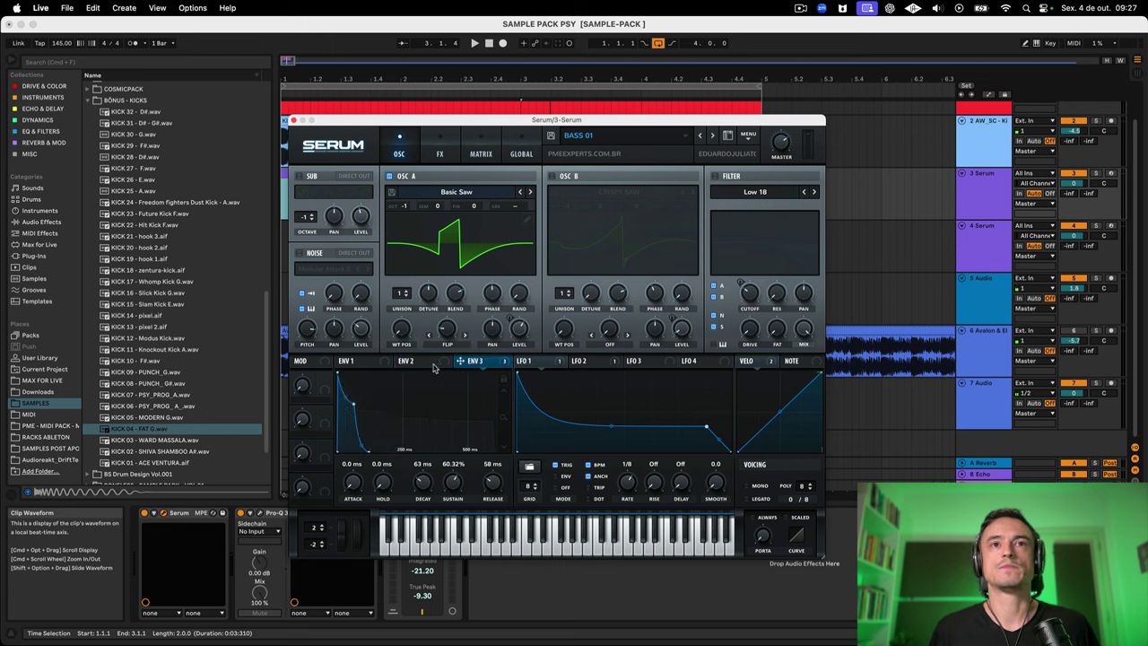
click(408, 361)
click(388, 361)
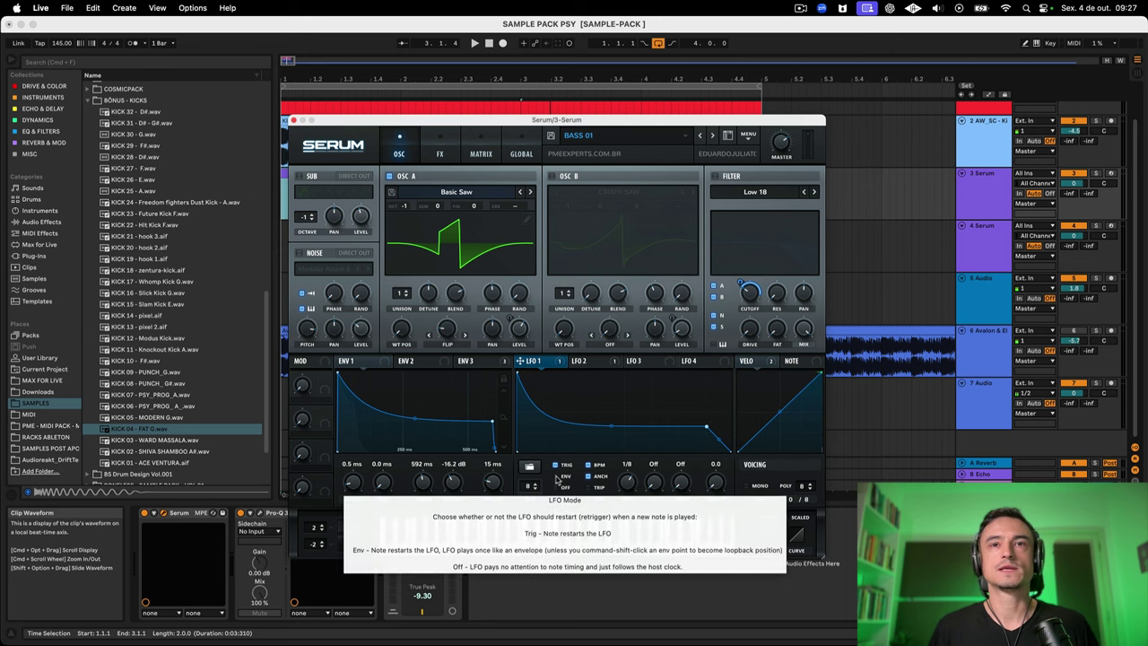
Step: Set LFO 1 to Env mode and turn on the Low 18 filter, auditioning the bass
click(556, 477)
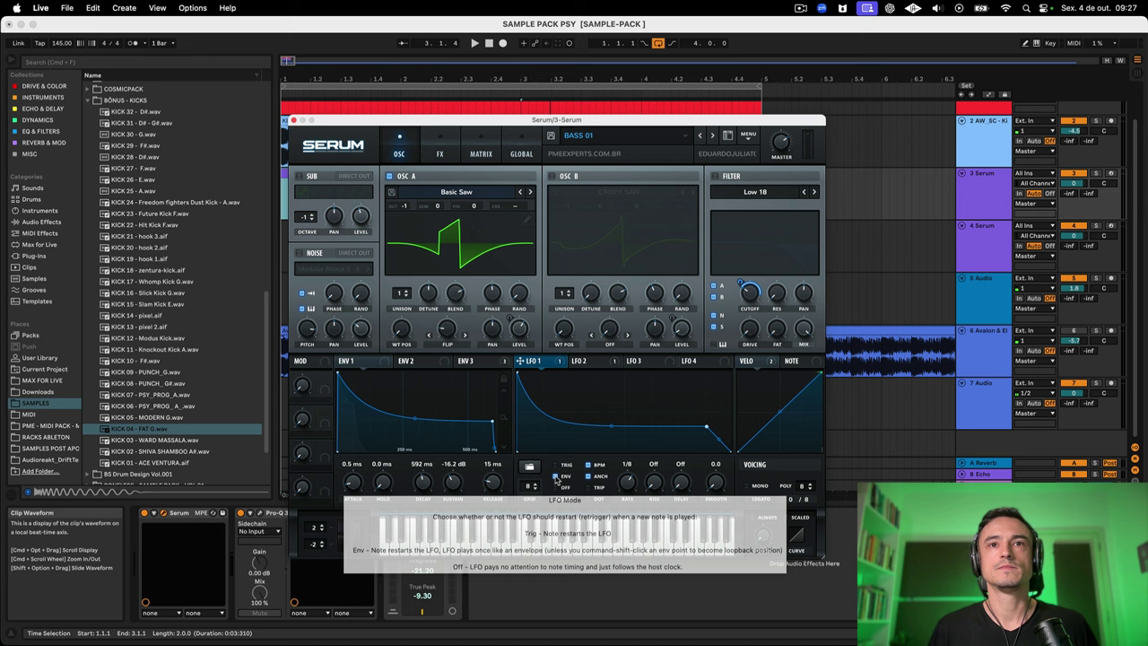
click(715, 177)
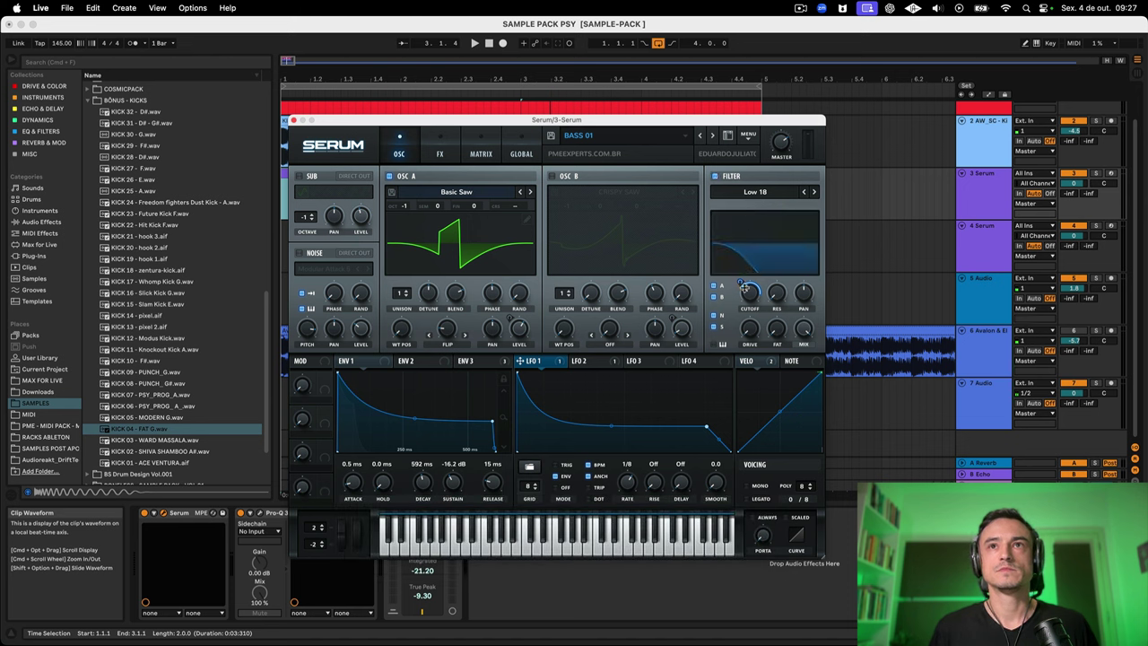
key(space)
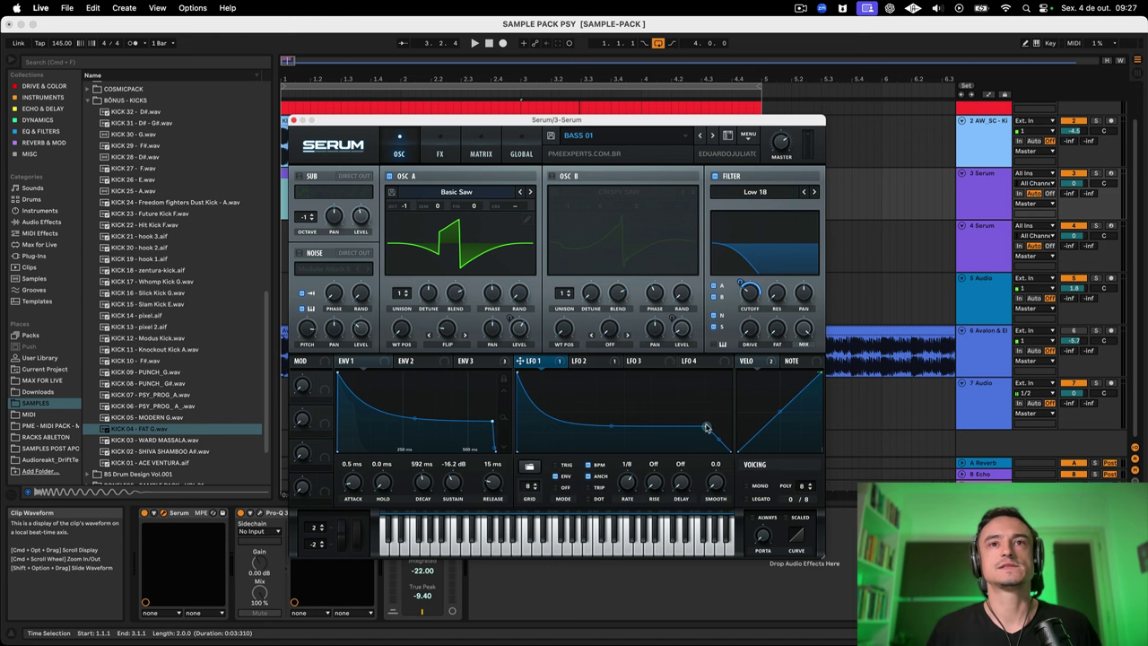
Step: Audition the loop and adjust LFO 1's modulation amount on the filter cutoff
key(space)
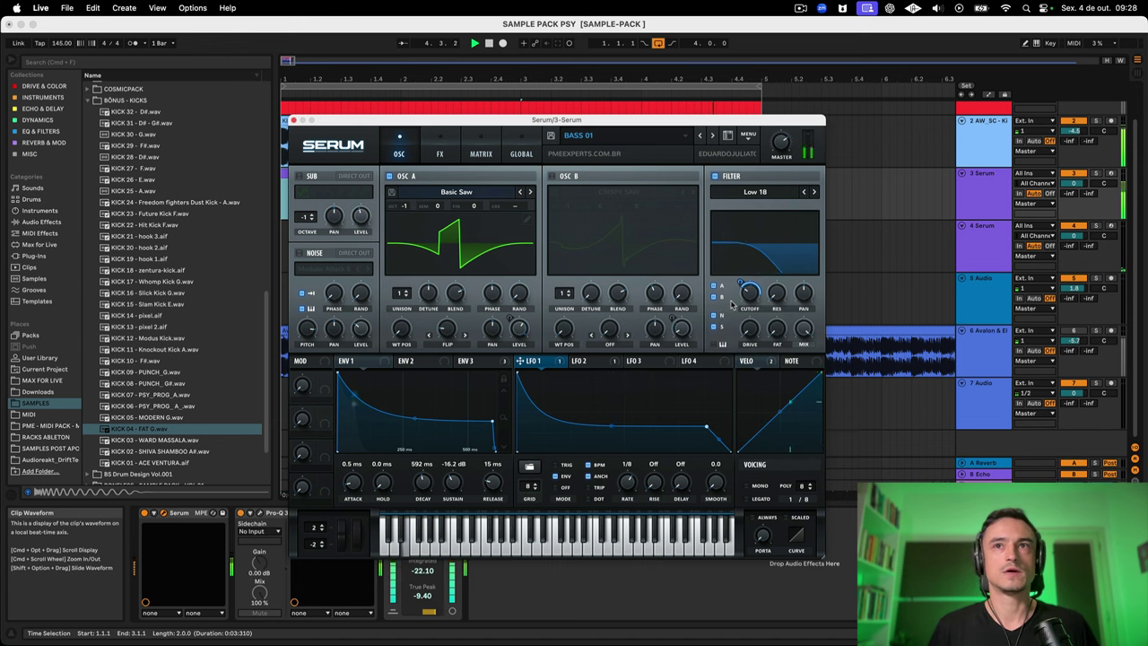
key(space)
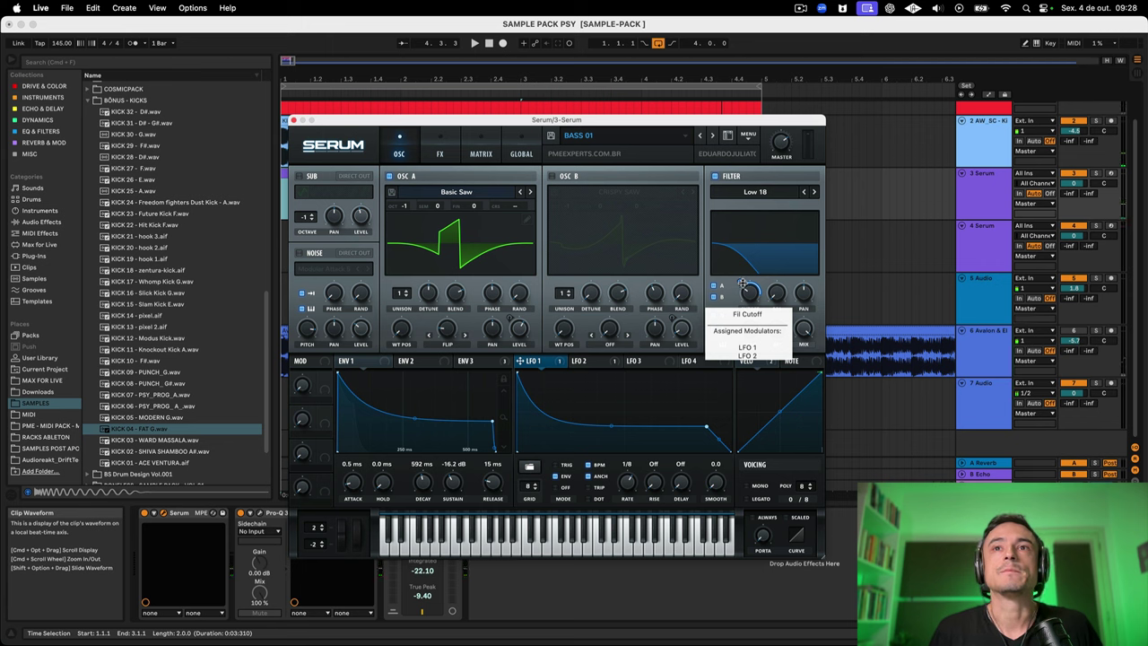
drag(742, 284, 738, 290)
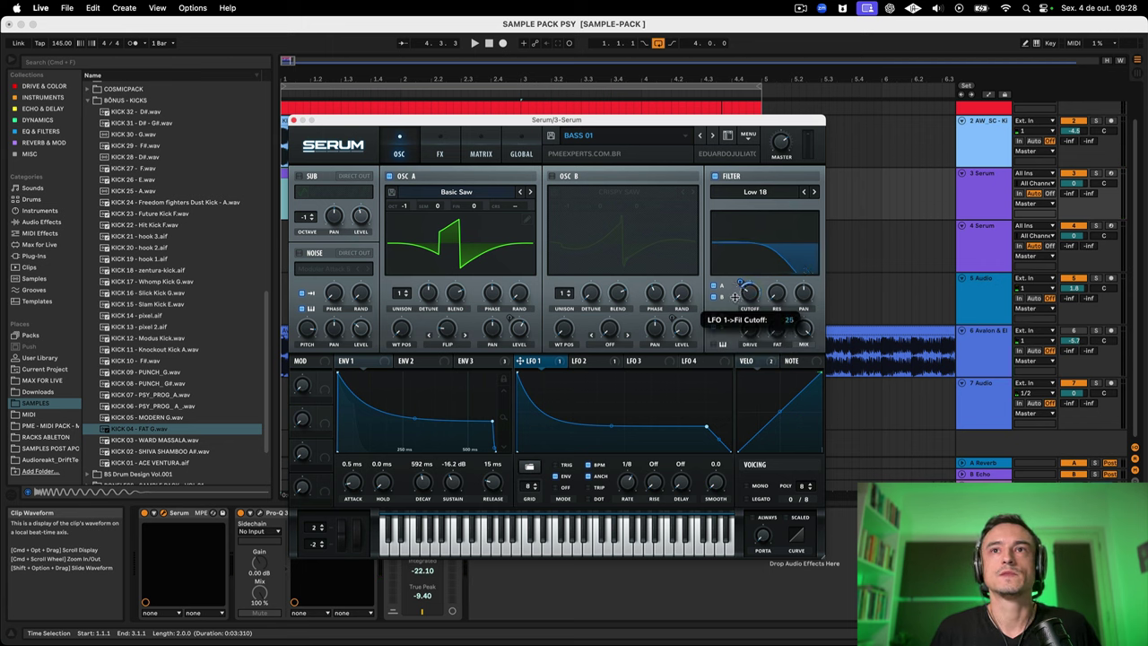
drag(735, 297, 726, 274)
key(space)
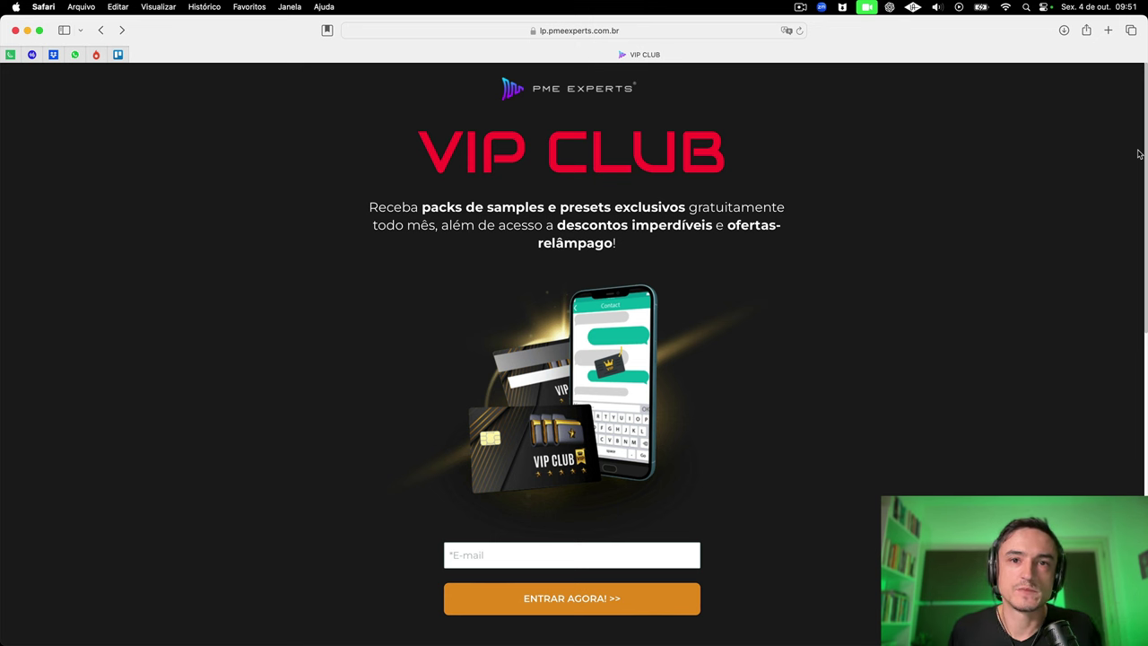
Step: On the PME Experts VIP CLUB page in Safari, enter the e-mail address in the sign-up form and submit it
scroll(1091, 271, down, 10)
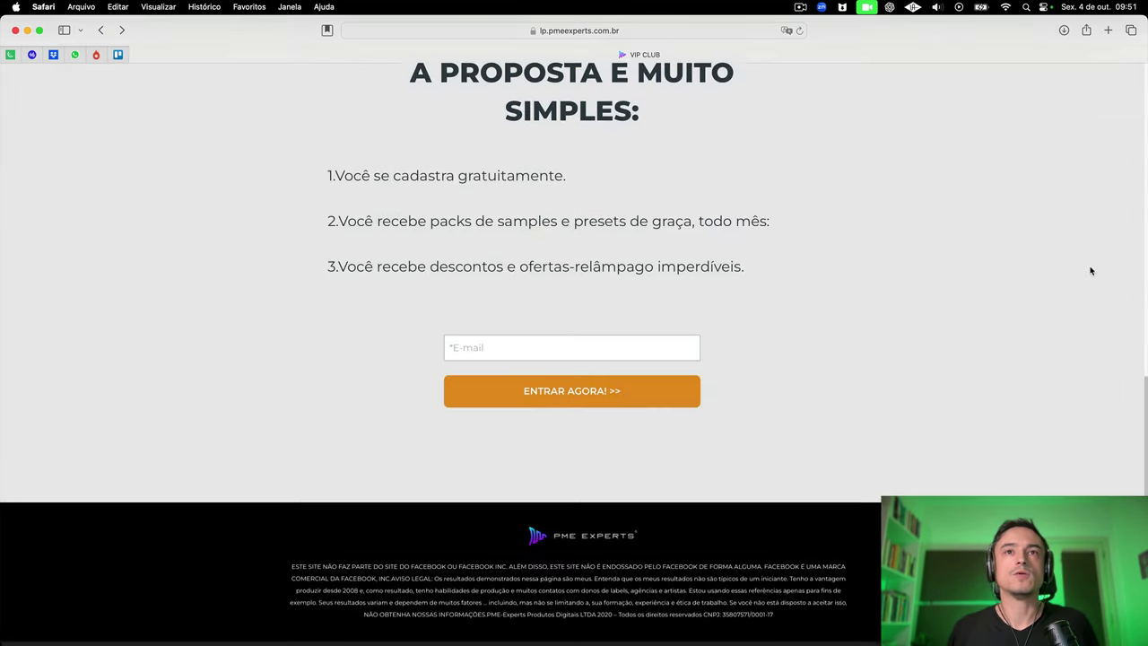
scroll(1091, 271, up, 10)
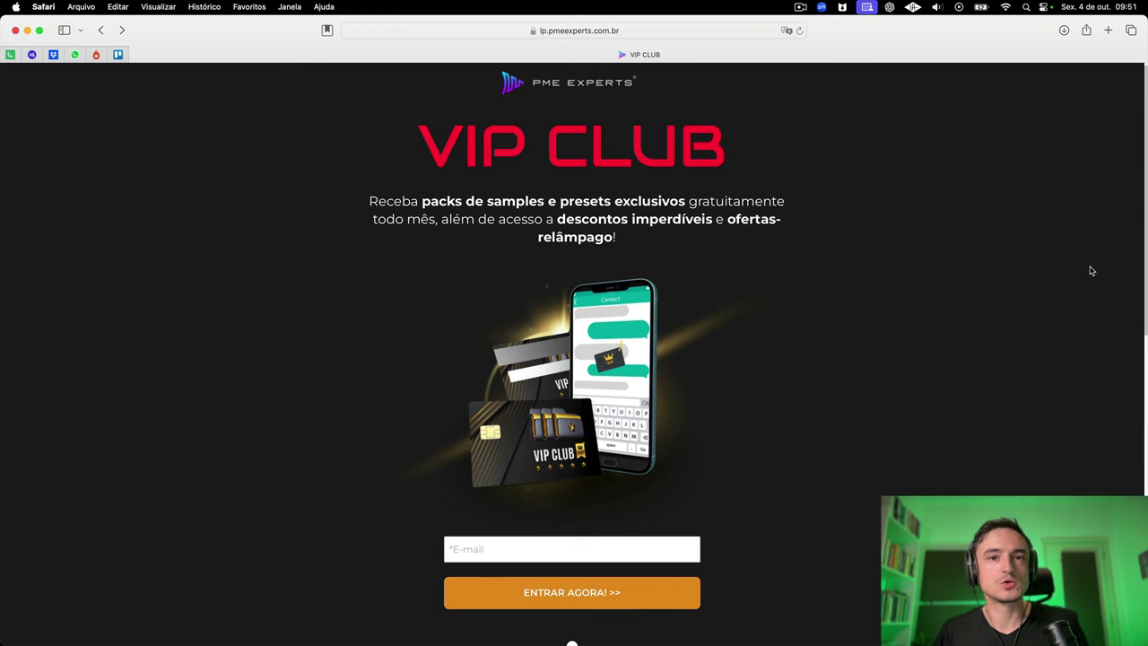
scroll(1040, 289, down, 3)
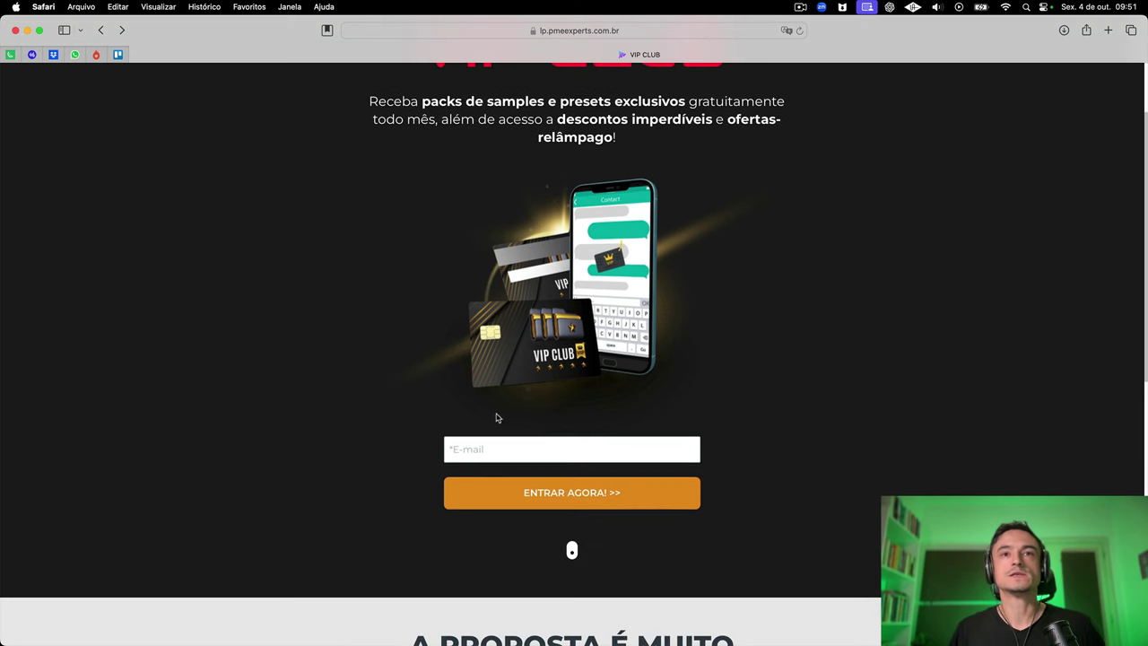
scroll(1014, 446, up, 3)
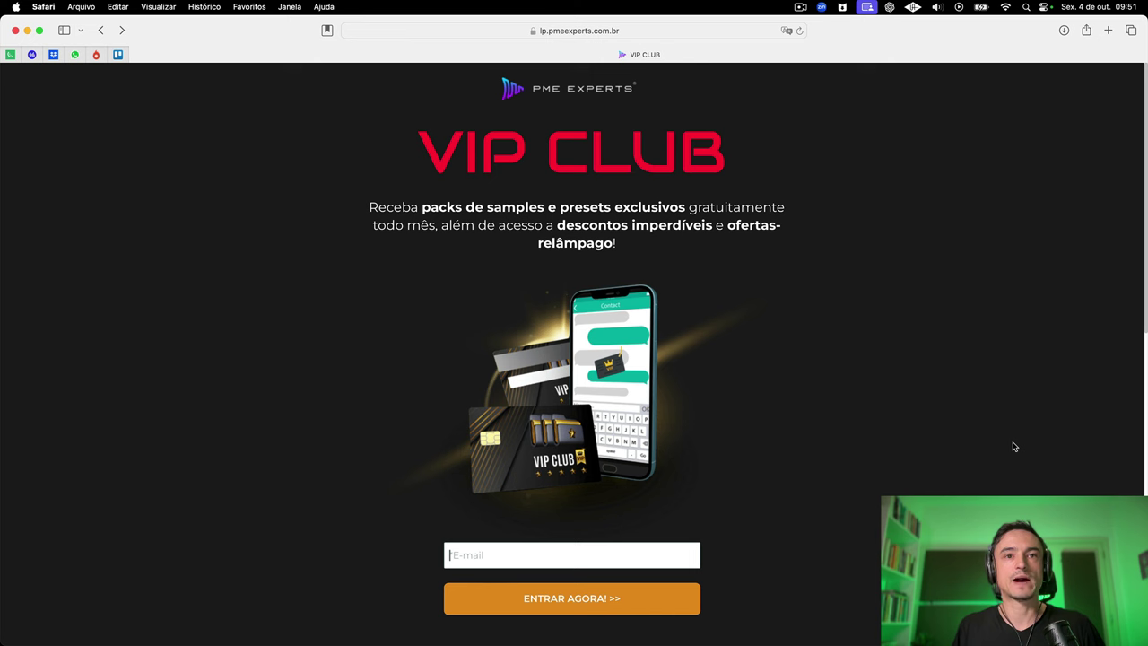
text(eduardoju)
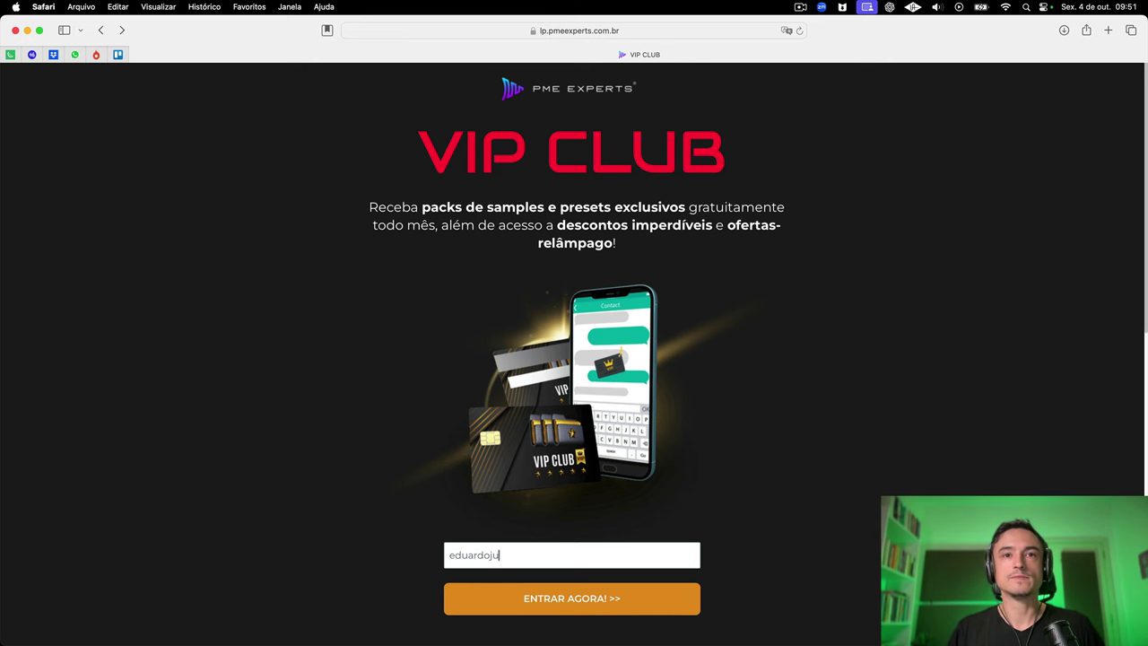
key(Return)
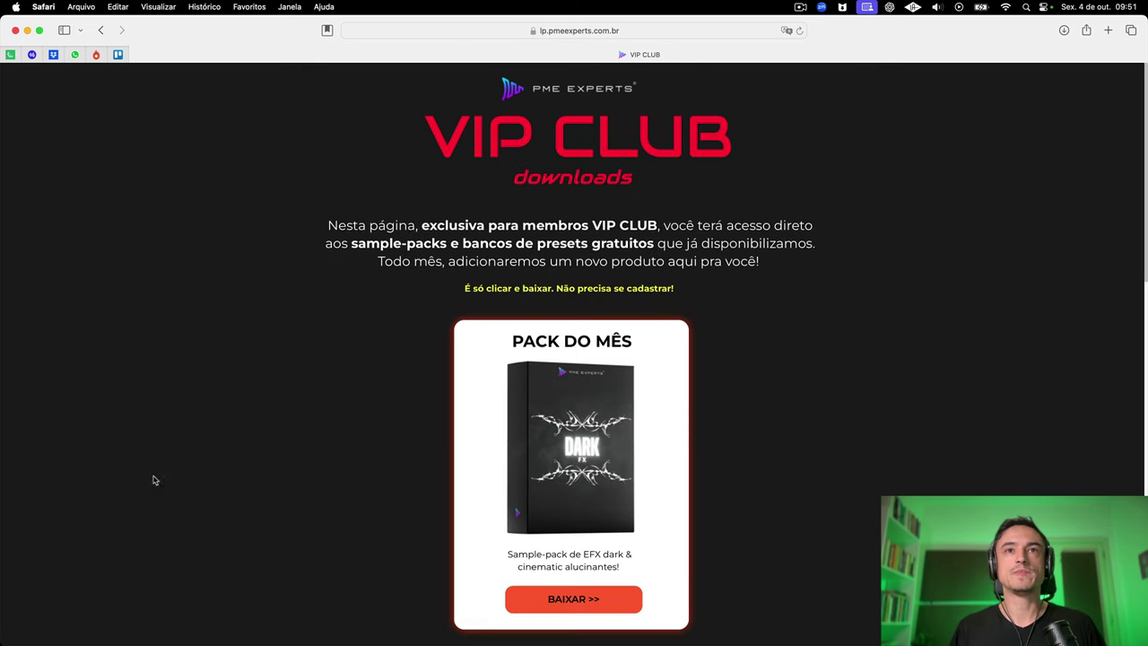
Step: Look through the free sample and preset packs offered on the VIP CLUB downloads page
scroll(207, 469, down, 1)
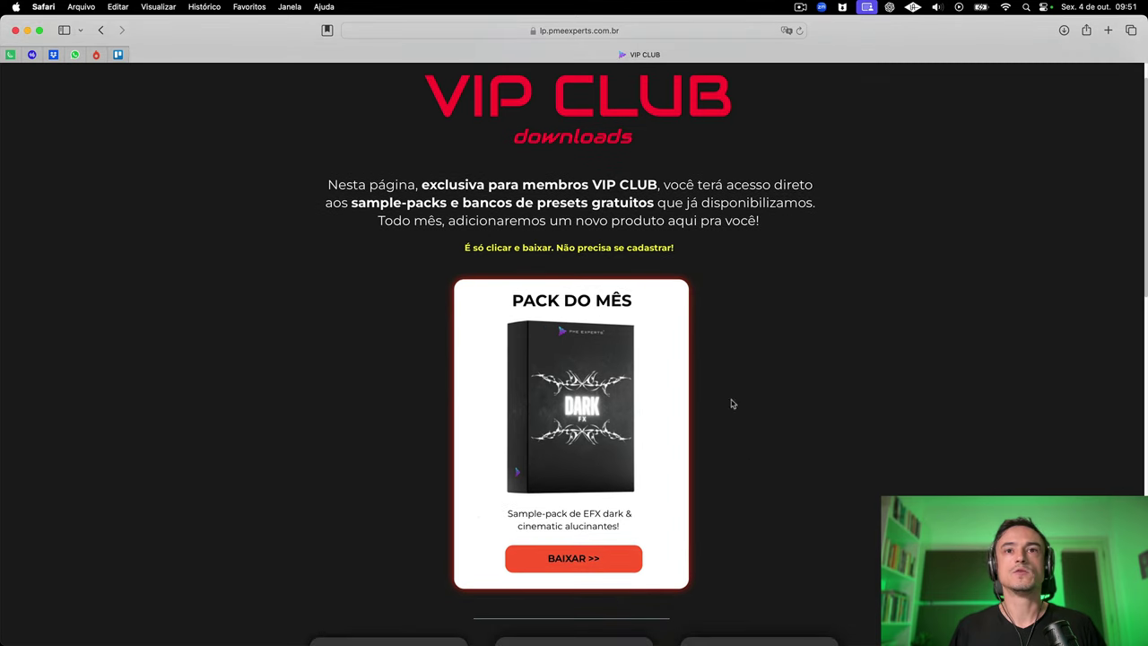
scroll(527, 485, down, 5)
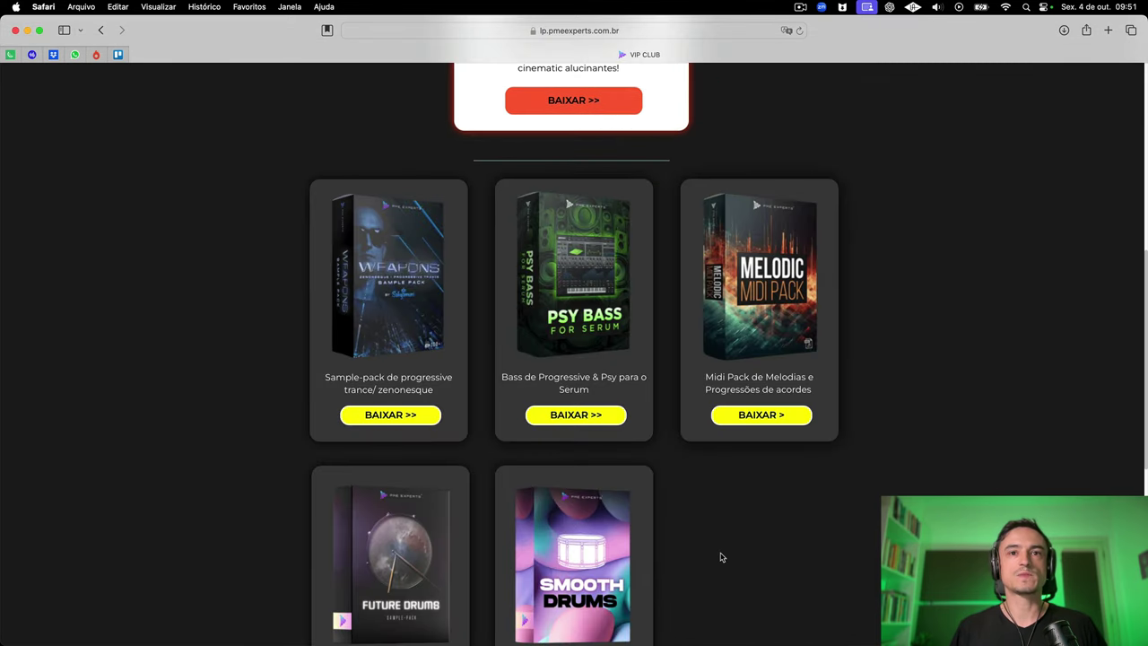
scroll(713, 556, down, 2)
mouse_move(423, 638)
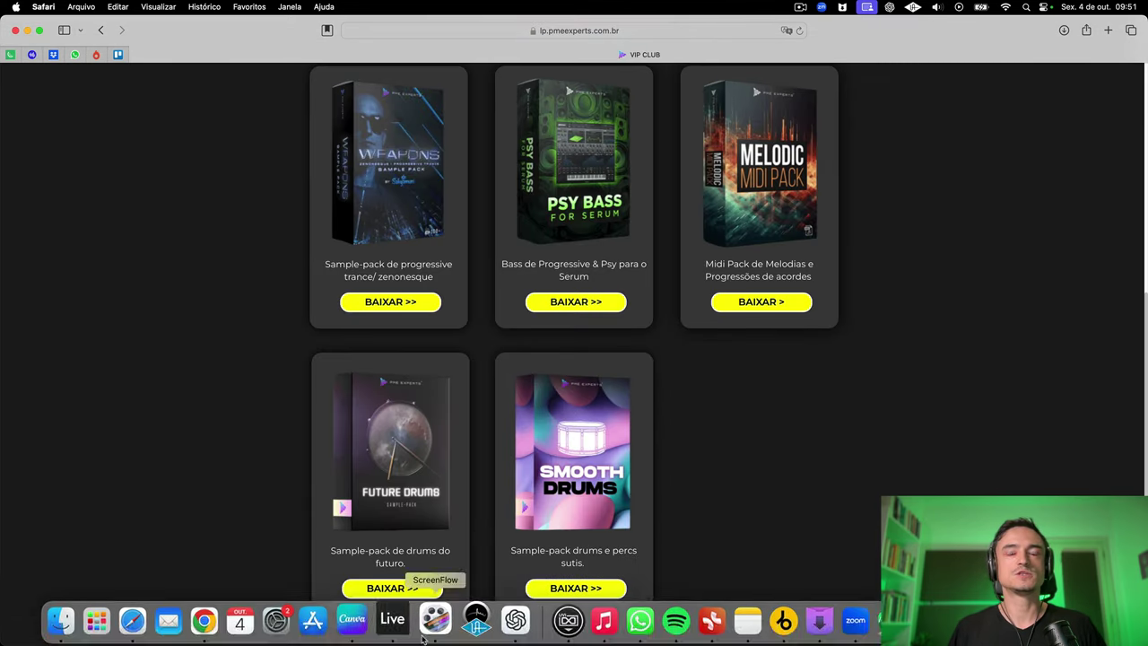
scroll(807, 479, down, 4)
scroll(807, 480, up, 12)
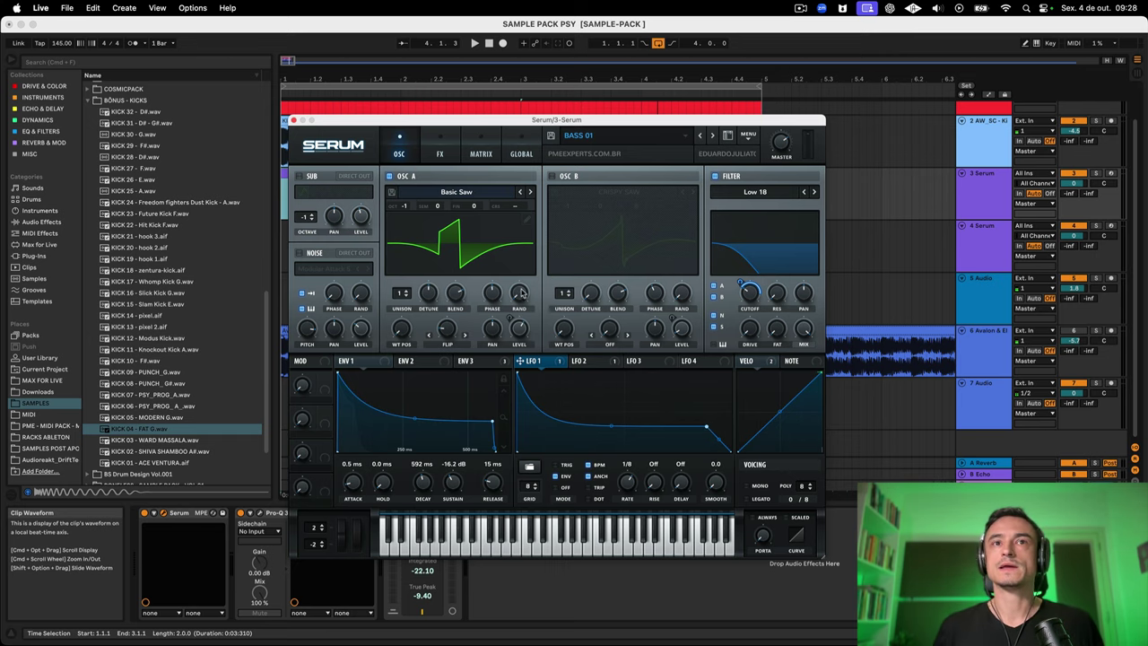
Step: Back in Ableton Live, adjust OSC A's random phase in Serum
drag(522, 294, 520, 272)
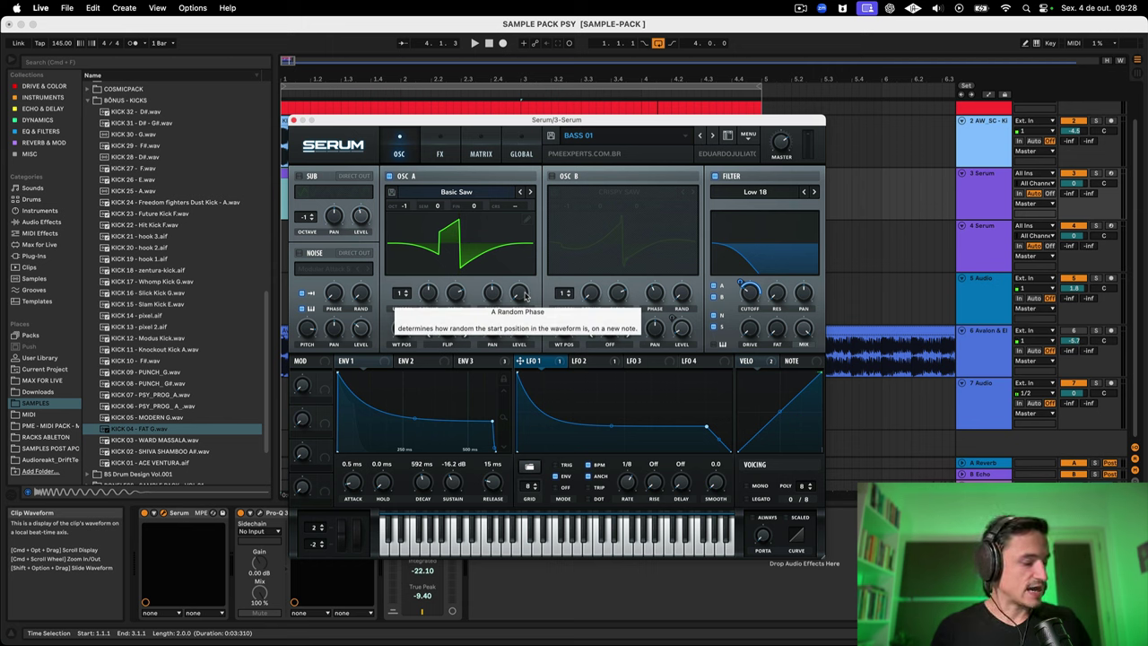
click(519, 297)
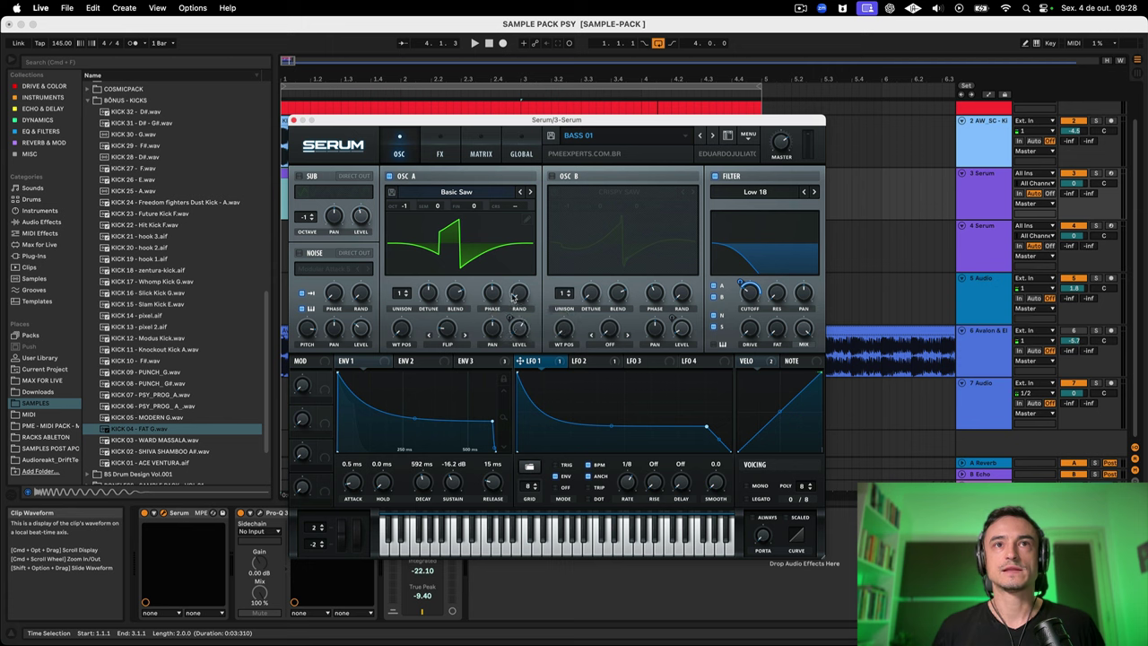
Step: Play the loop while moving LFO 1's sustain point up and down to the bottom of the graph to compare the bass sound
click(518, 294)
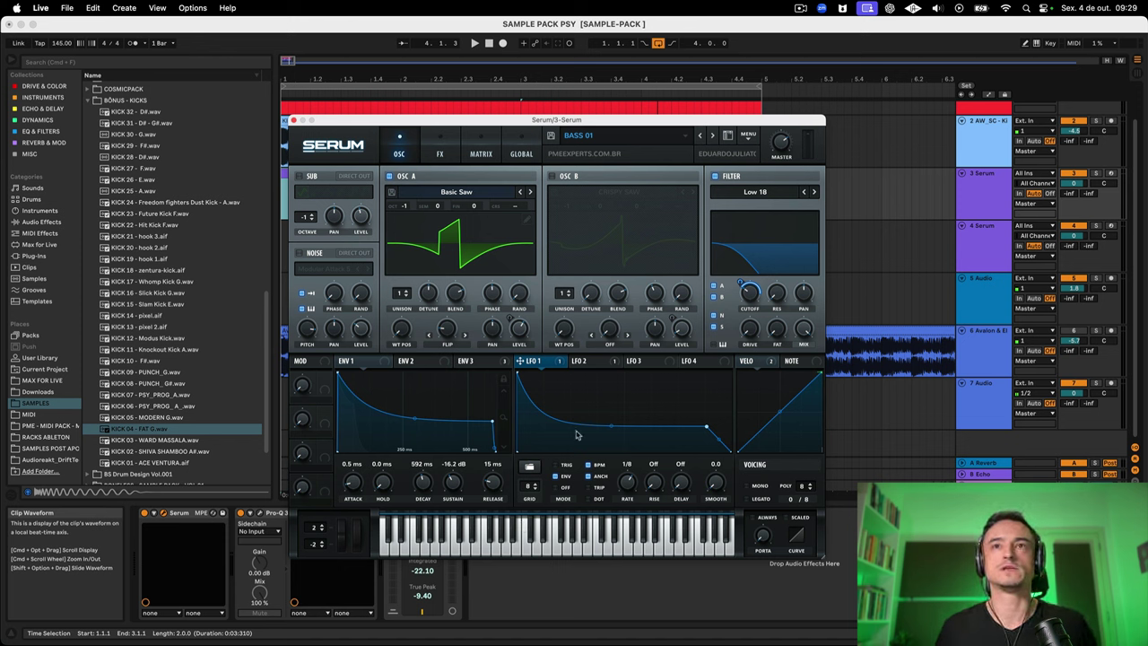
key(space)
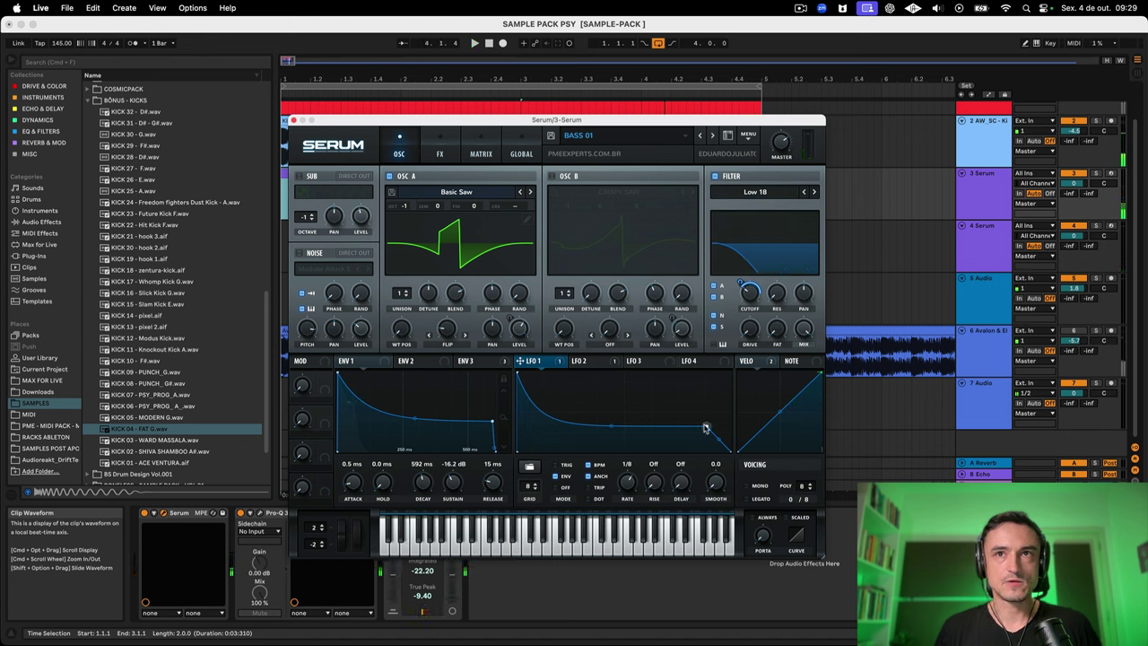
drag(706, 427, 706, 399)
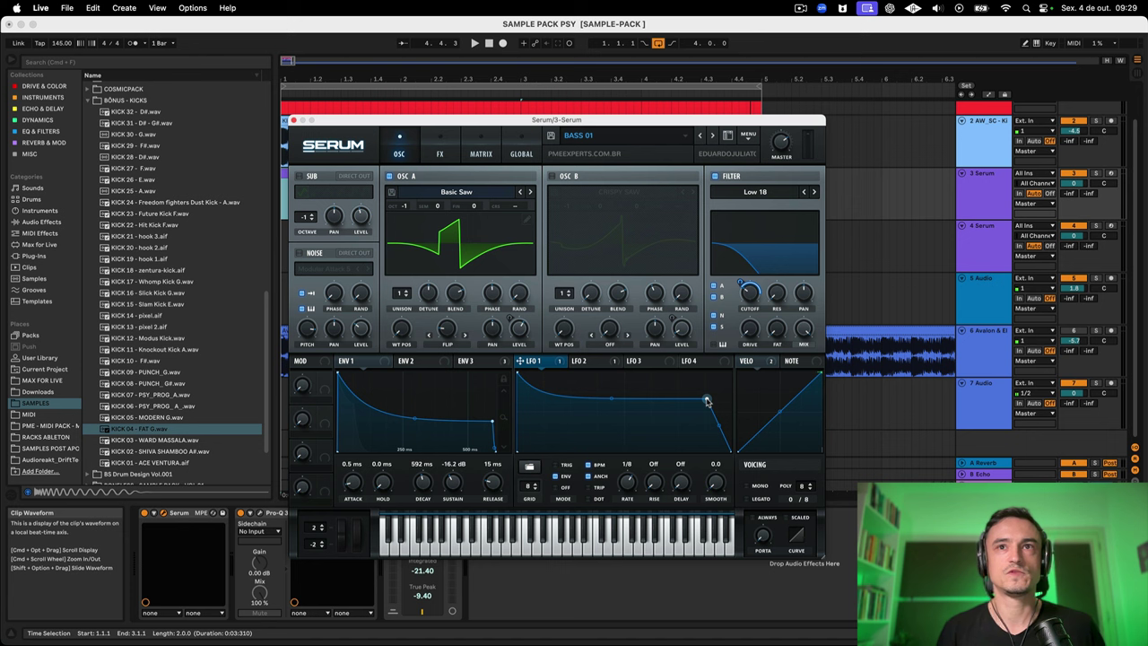
drag(707, 401, 706, 445)
key(space)
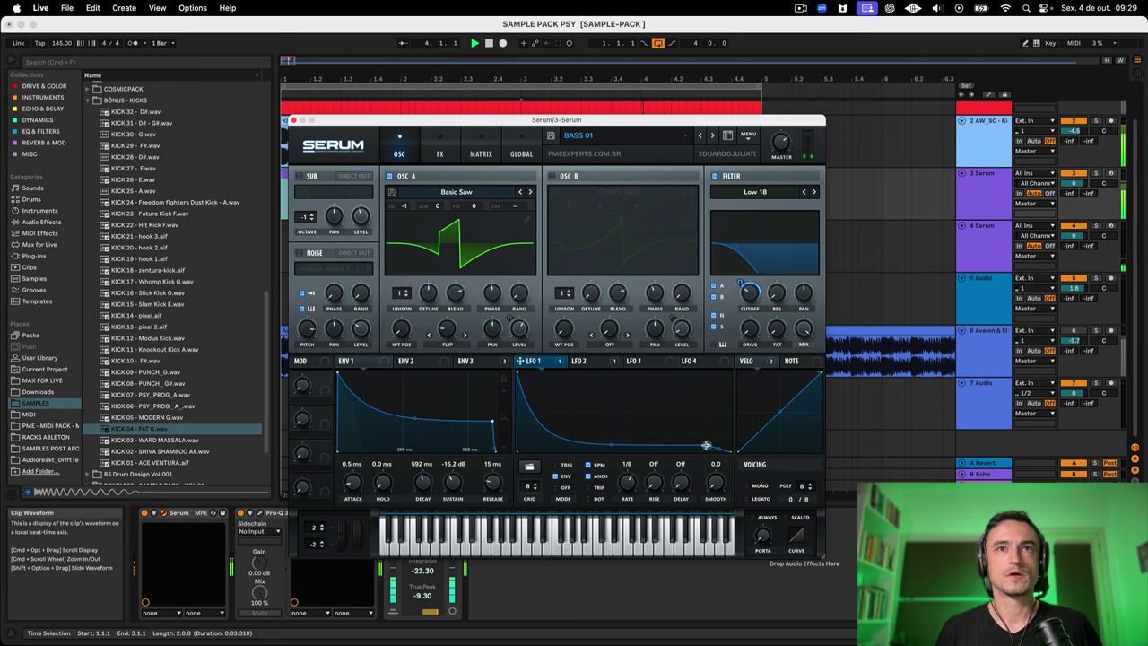
drag(706, 445, 706, 453)
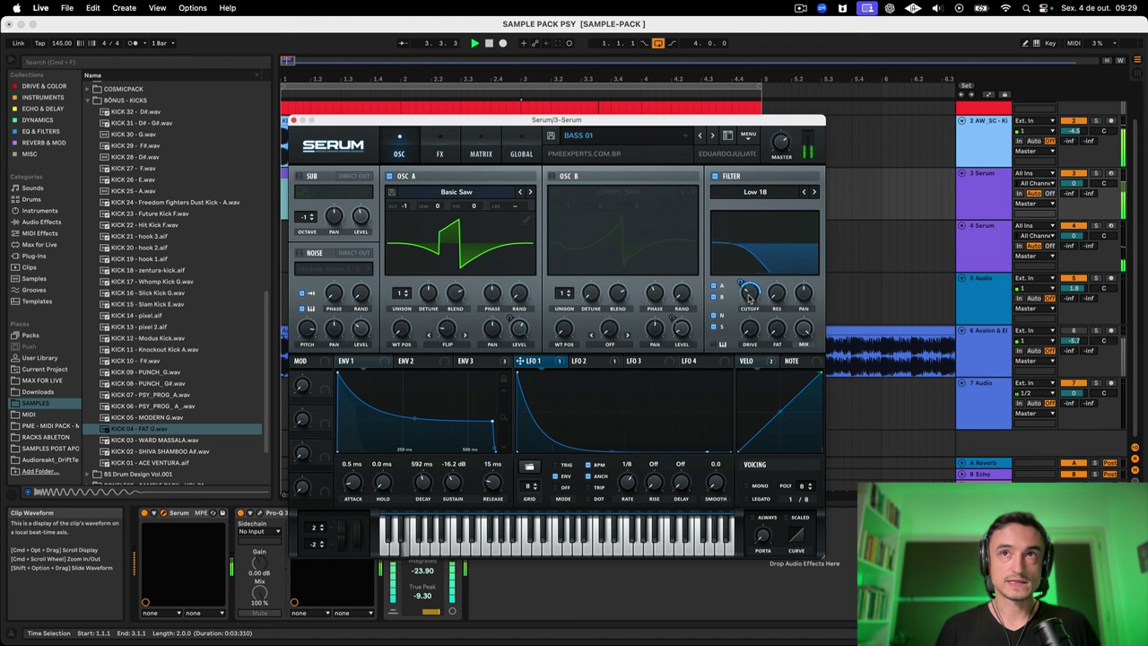
mouse_move(751, 297)
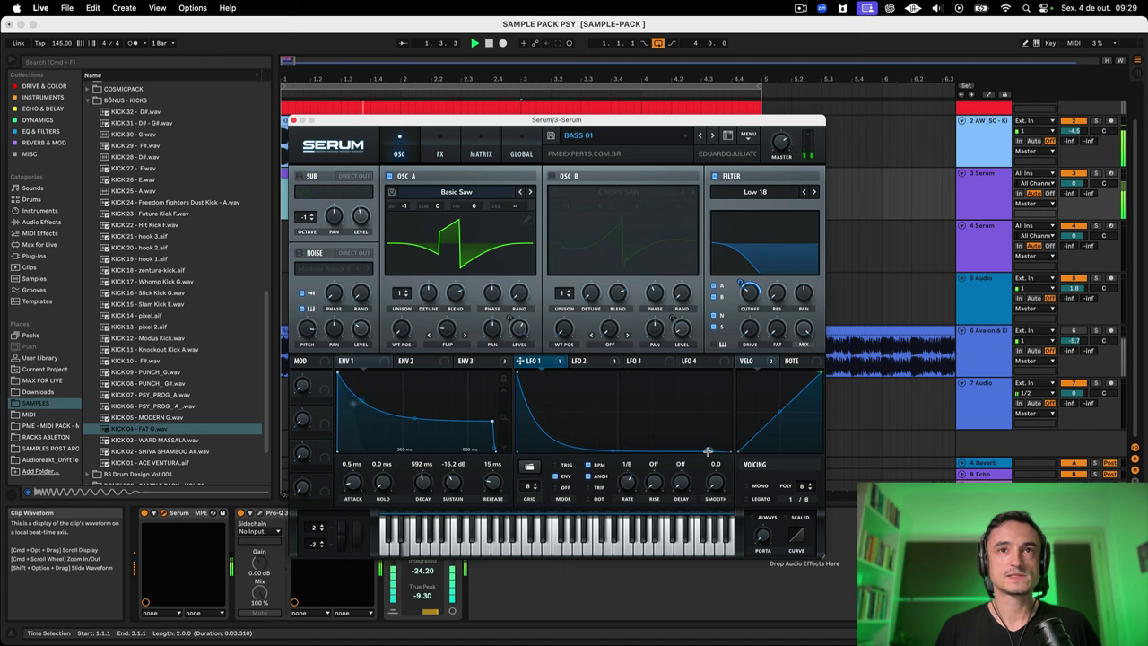
drag(707, 451, 707, 455)
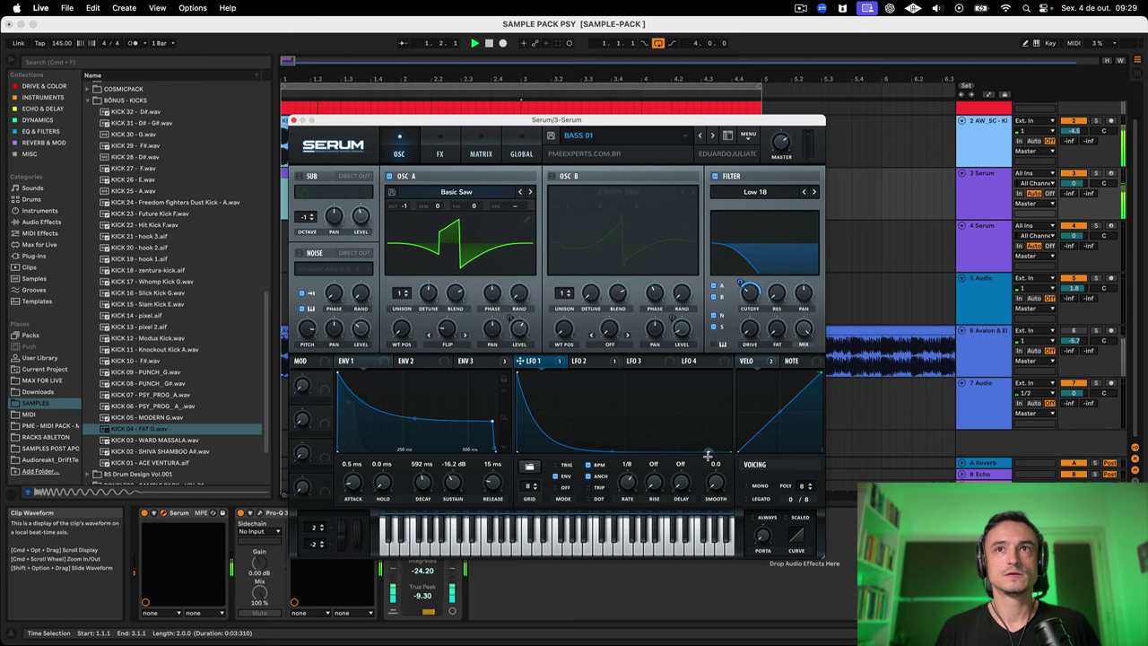
Step: Raise LFO 1's sustain point back to roughly a third of the graph's height, auditioning the change
drag(707, 455, 707, 417)
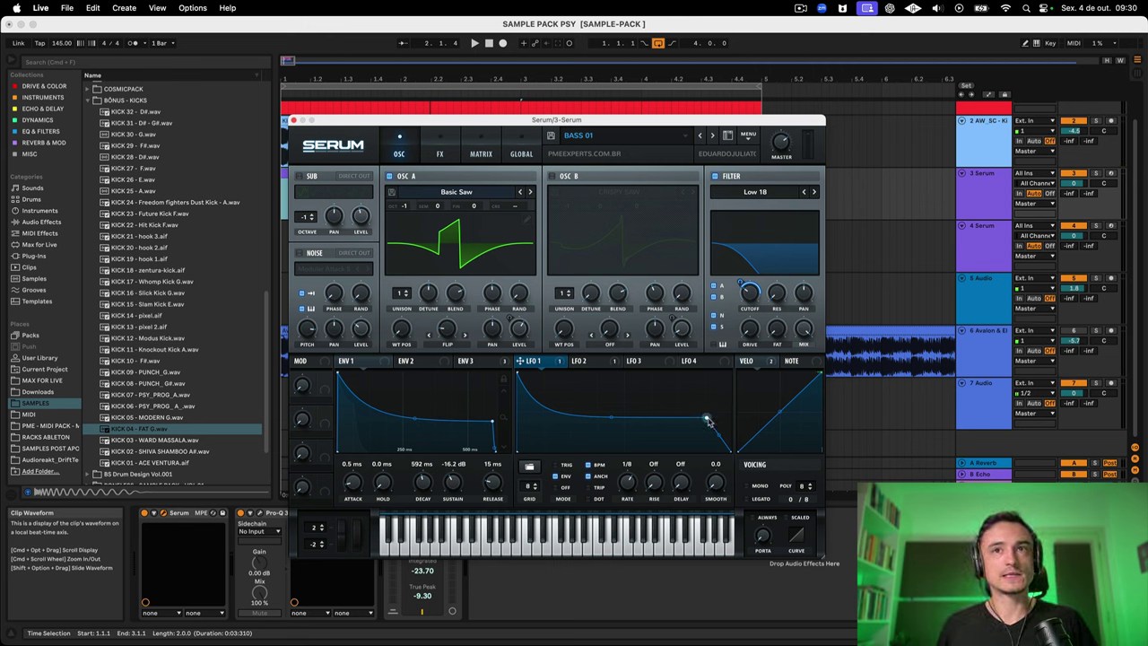
drag(708, 419, 709, 441)
key(space)
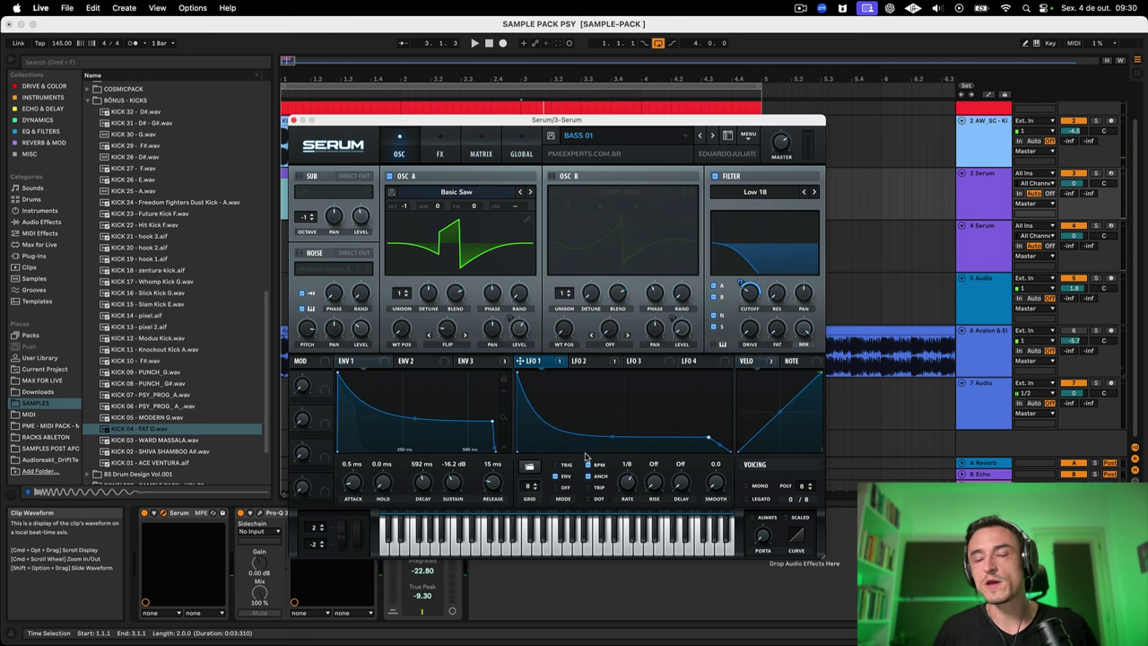
drag(708, 440, 707, 423)
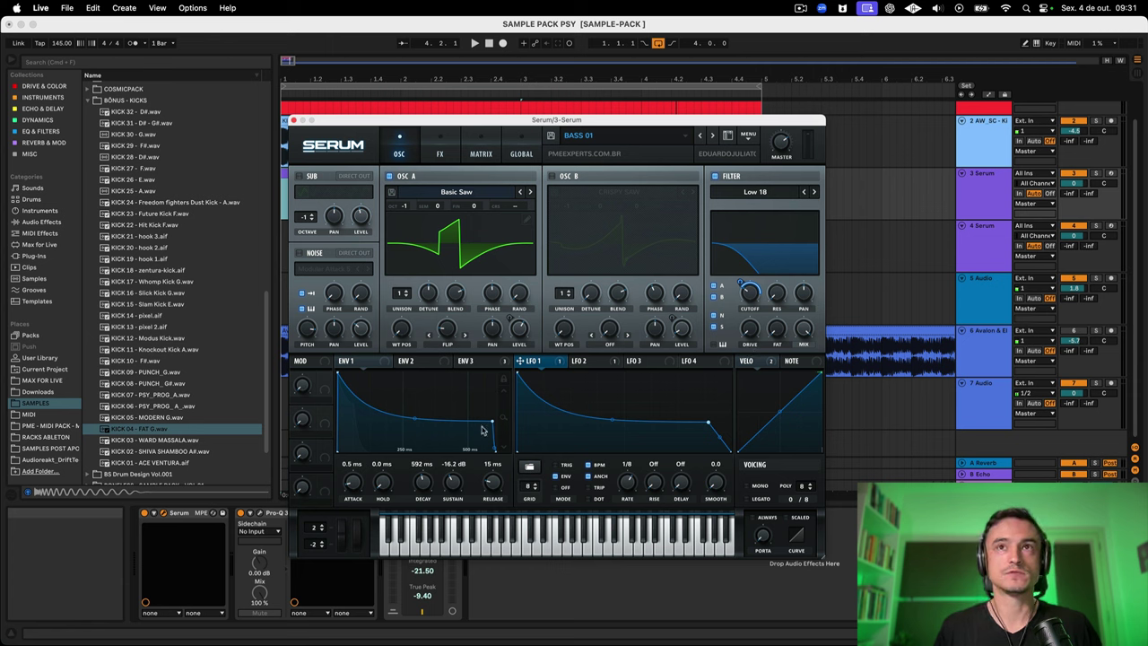
Step: Play the loop while fine-tuning how strongly LFO 1 modulates the filter cutoff
key(space)
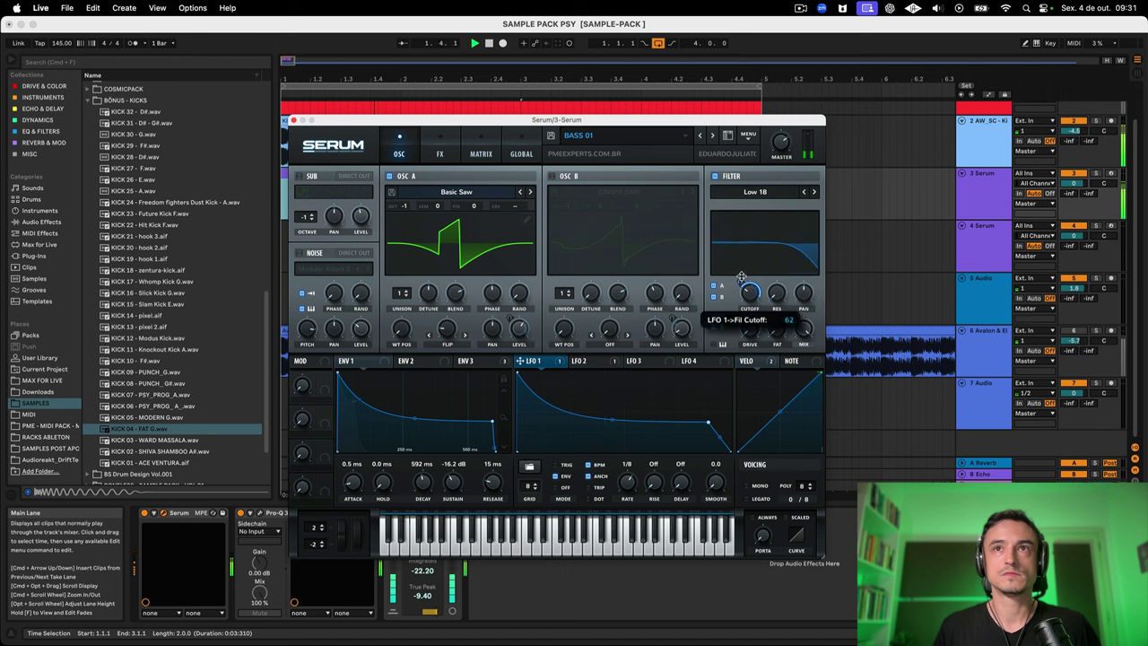
drag(741, 277, 741, 280)
key(space)
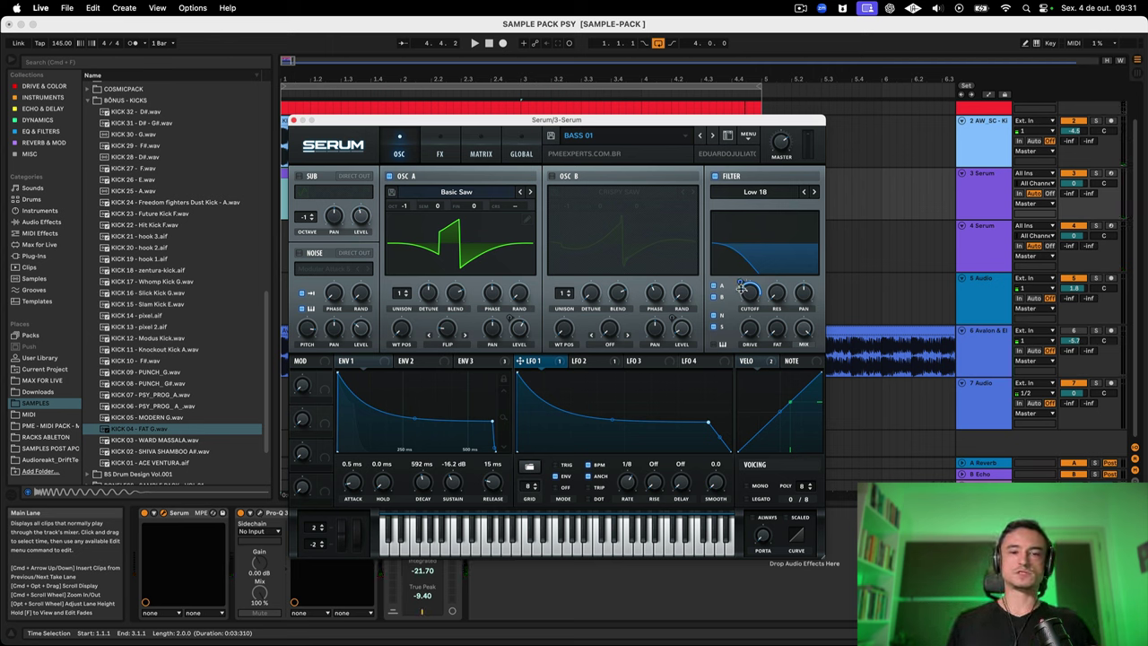
mouse_move(739, 284)
mouse_down()
mouse_move(730, 296)
mouse_move(726, 275)
mouse_up()
key(space)
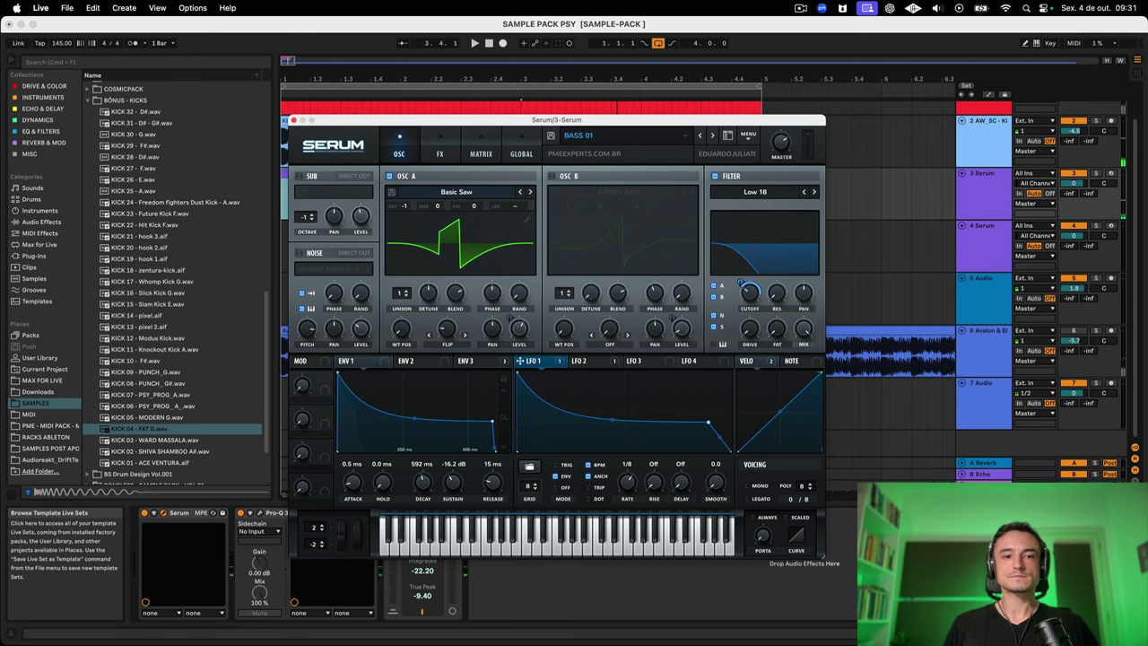
Step: Try OSC A's Flip warp at 50% and audition the loop
key(super+Tab)
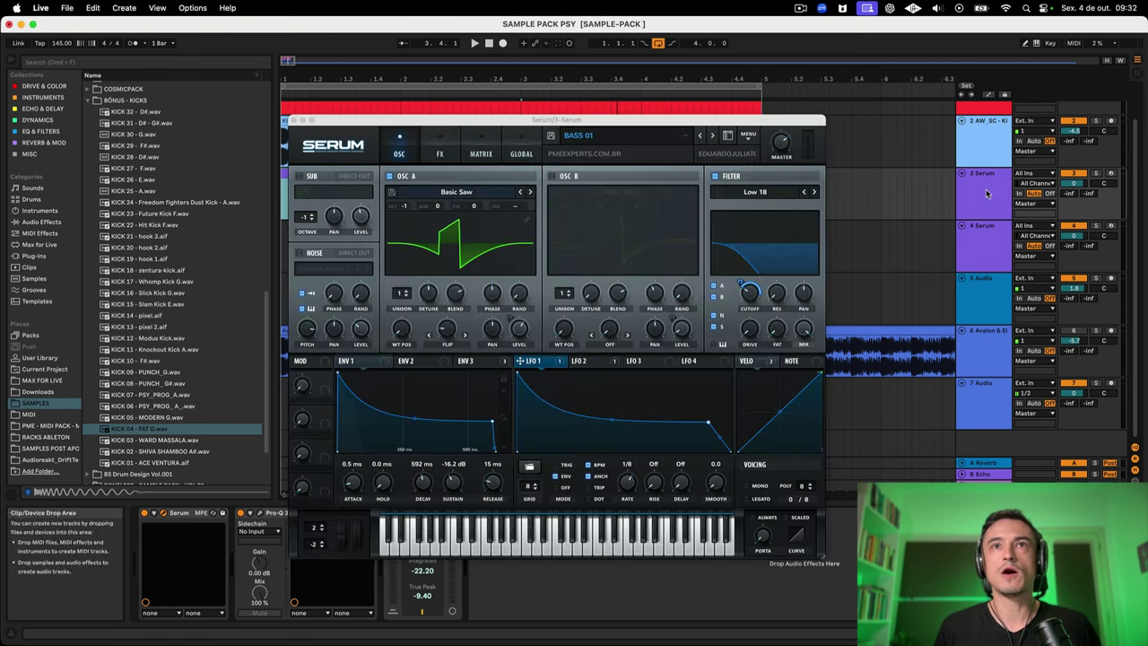
click(987, 193)
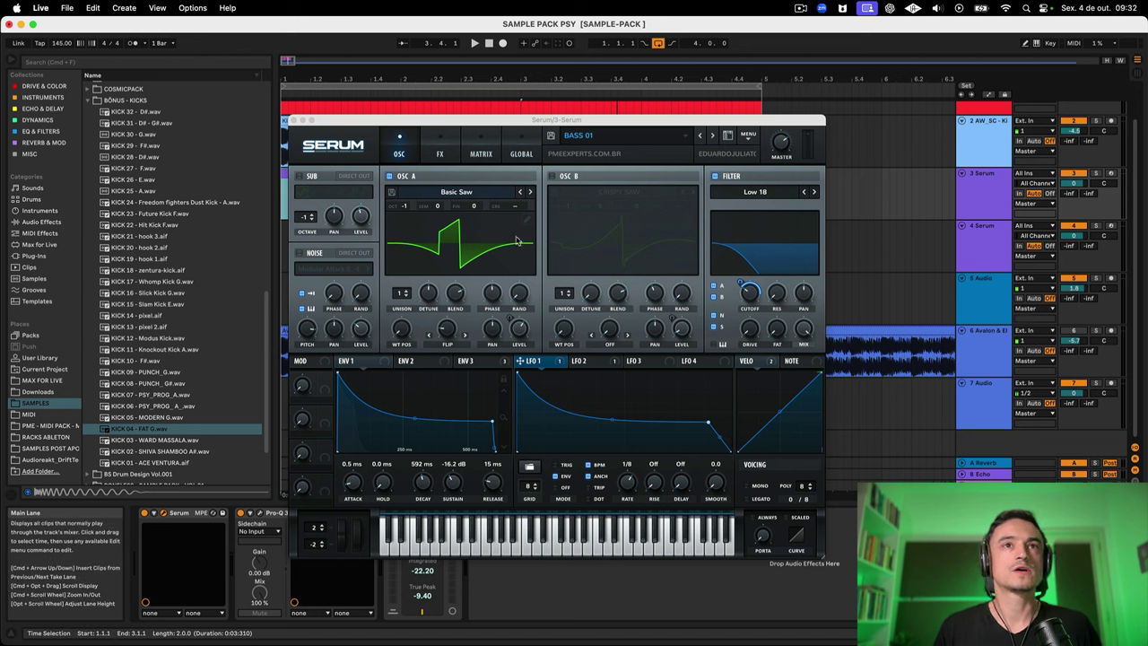
drag(447, 330, 448, 299)
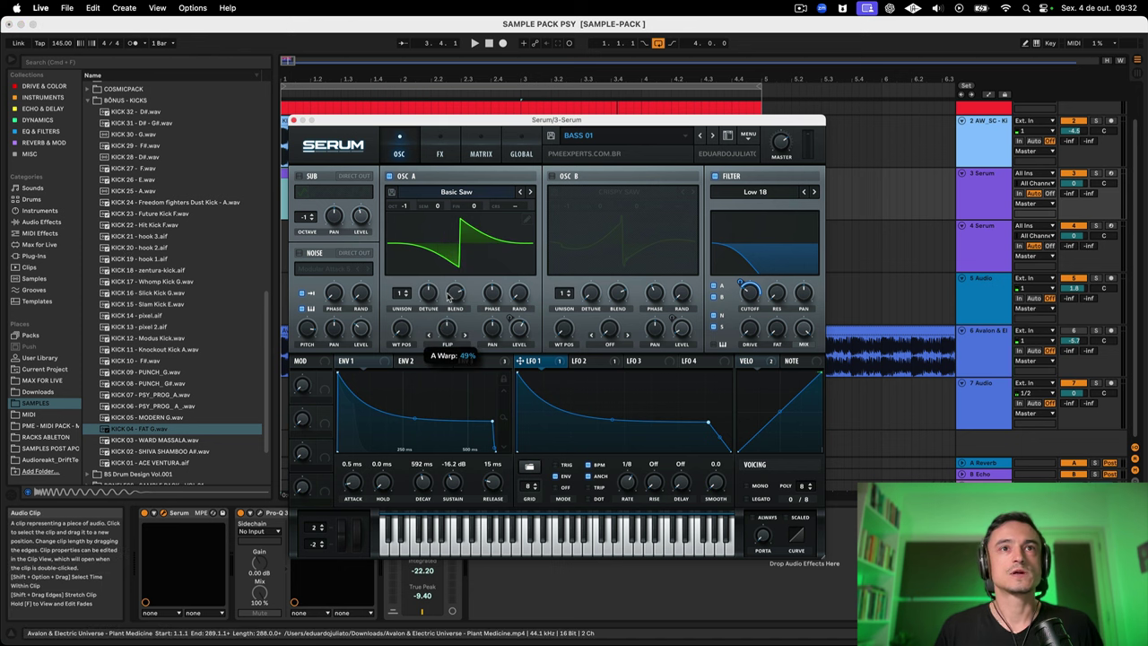
key(space)
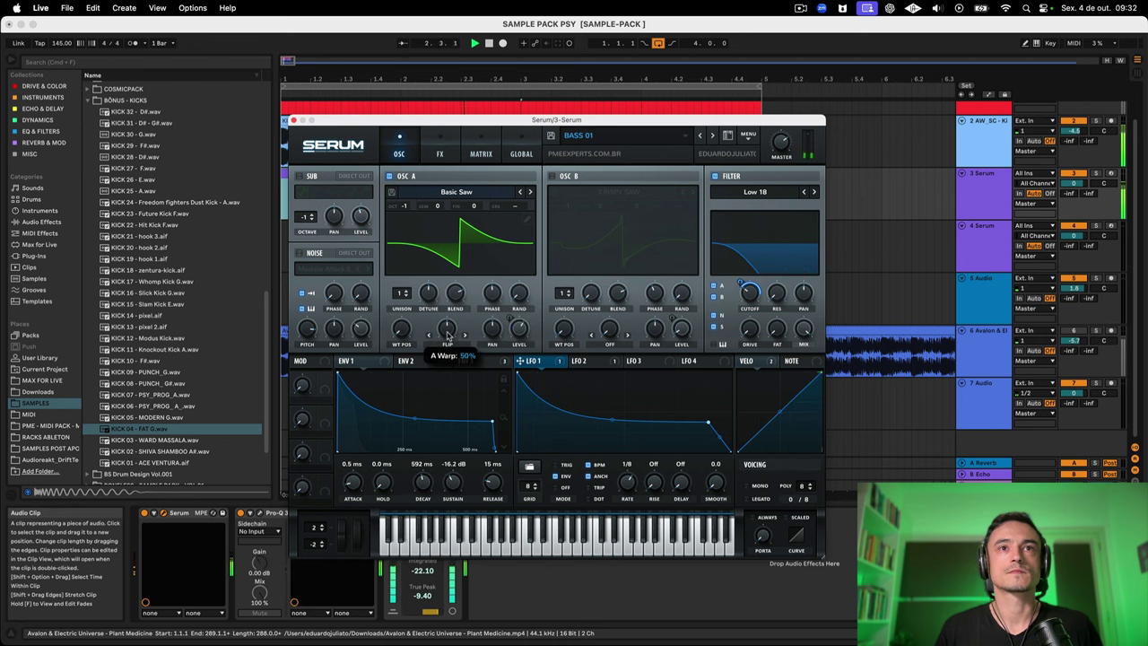
key(space)
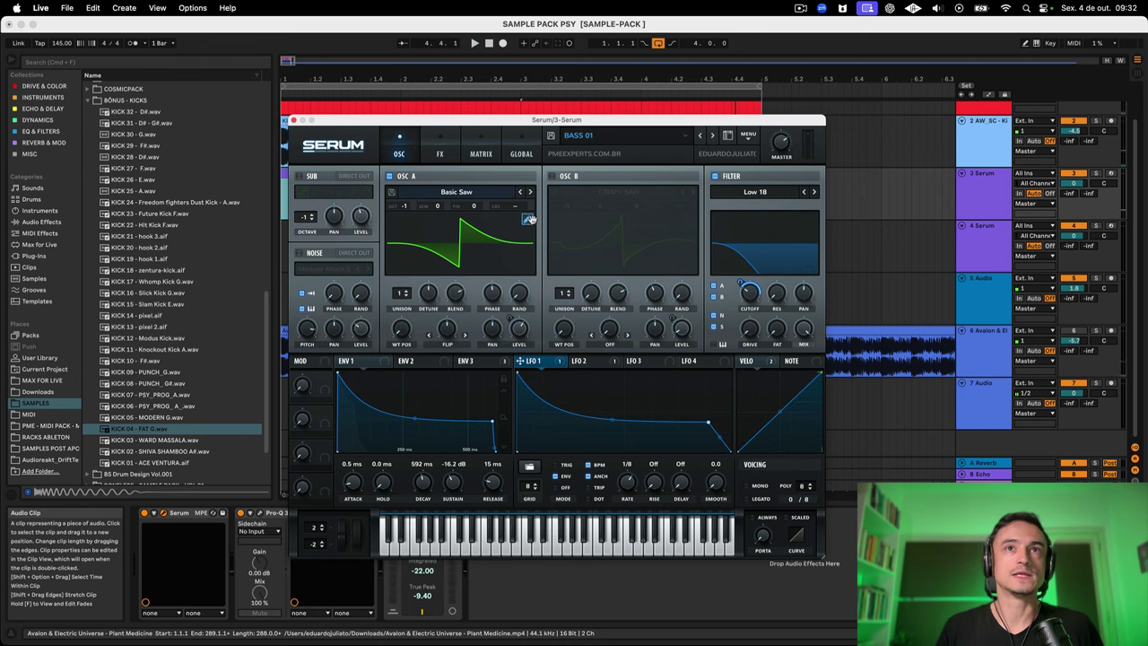
Step: Inspect OSC A's waveform in the table editor, and lower its Flip warp amount while the loop plays
click(528, 220)
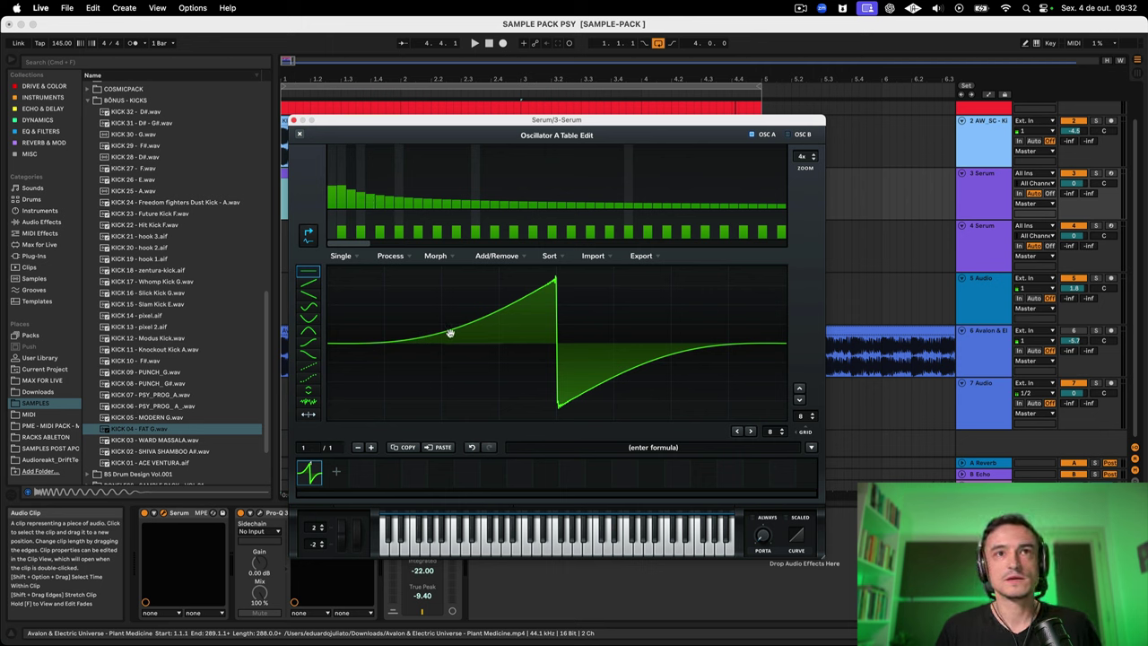
click(300, 134)
key(space)
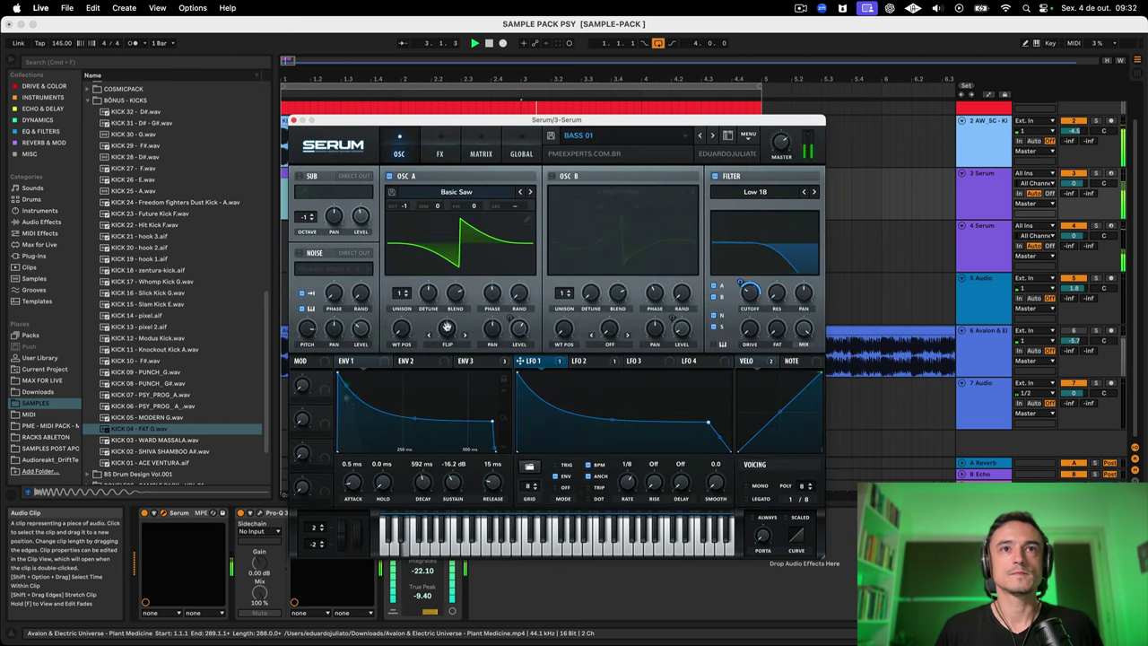
drag(447, 328, 441, 365)
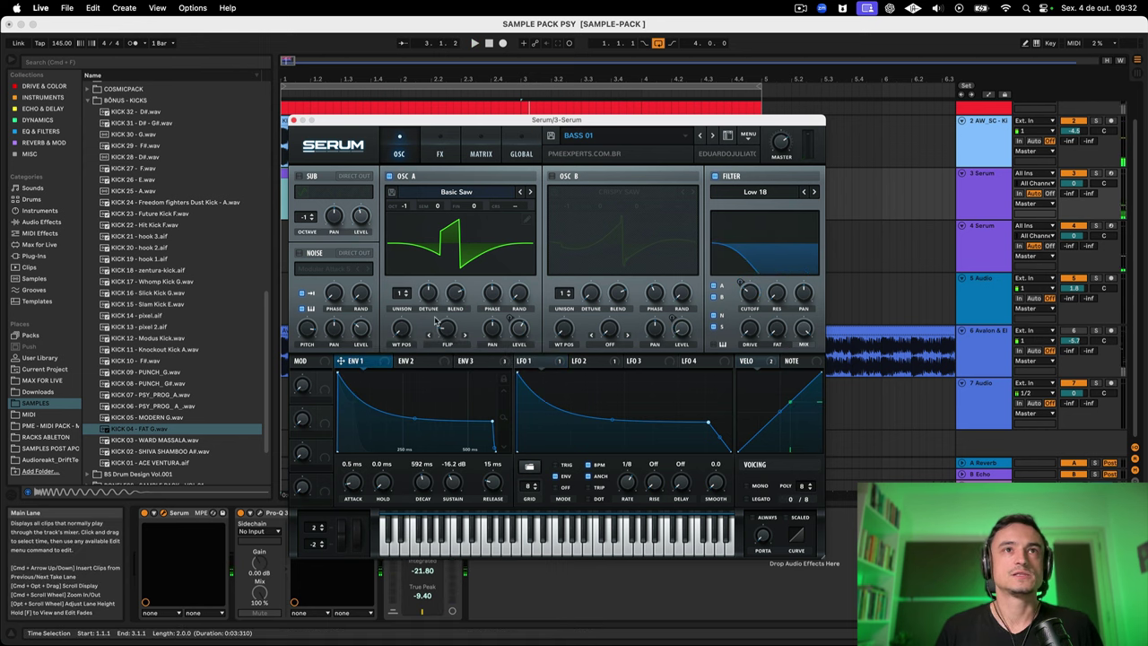
Step: Enable OSC B with the CRISPY SAW wavetable and switch off OSC A to audition OSC B alone
click(551, 177)
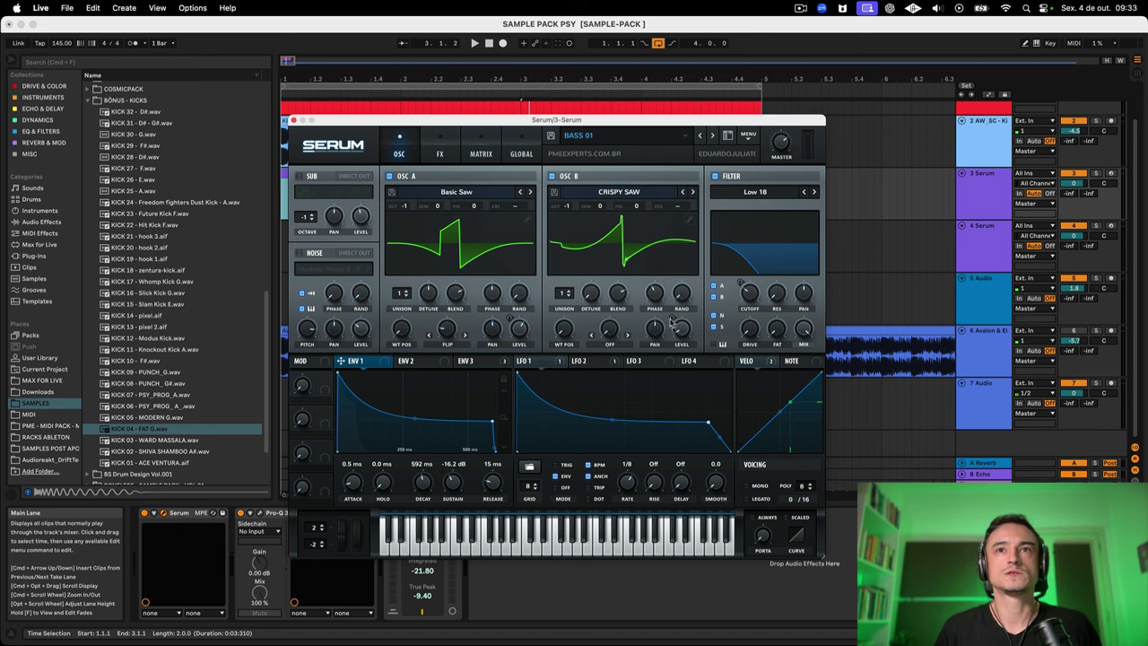
key(space)
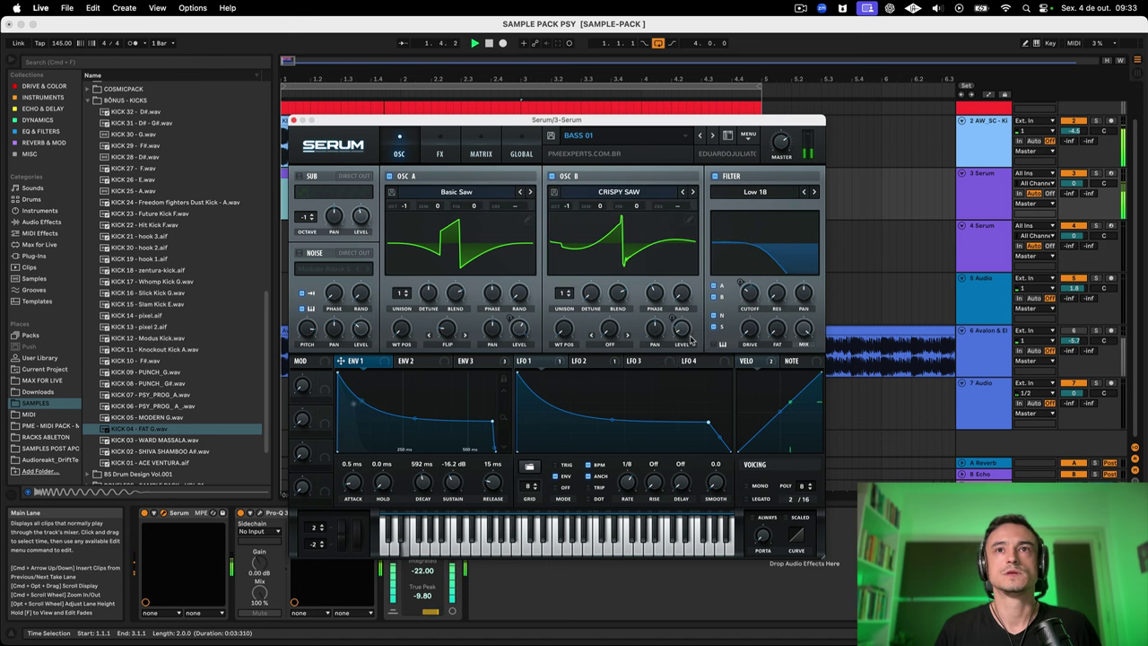
click(390, 176)
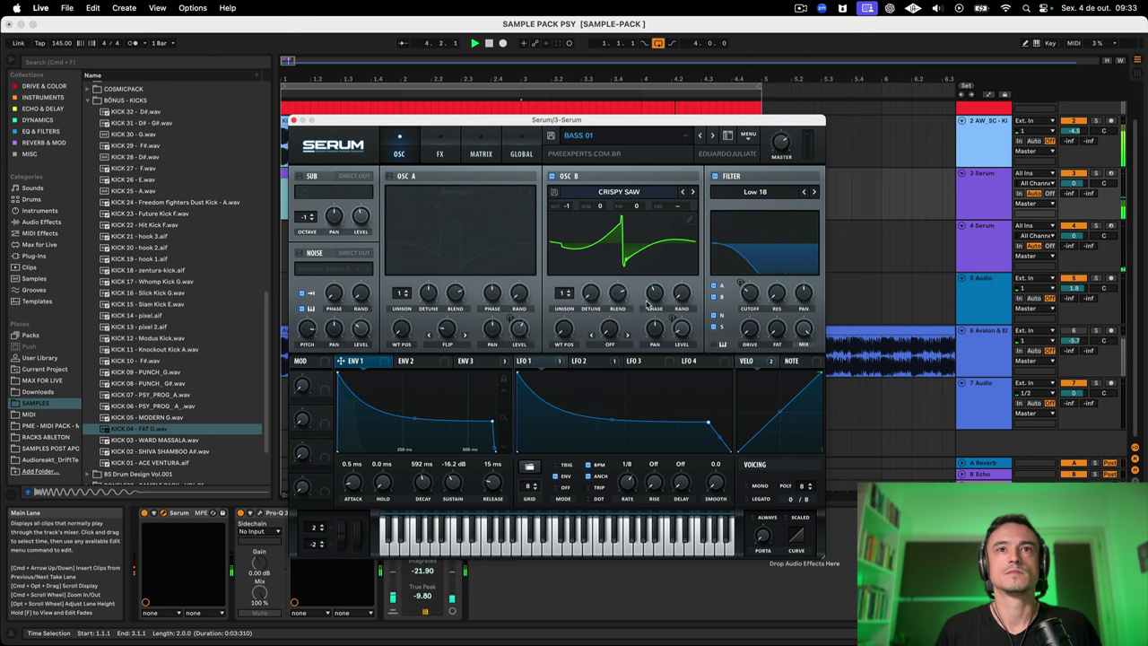
Step: Check LFO 2, ENV 3 and the OSC B level's modulators, and increase velocity's modulation amount on OSC B's level during playback
click(585, 361)
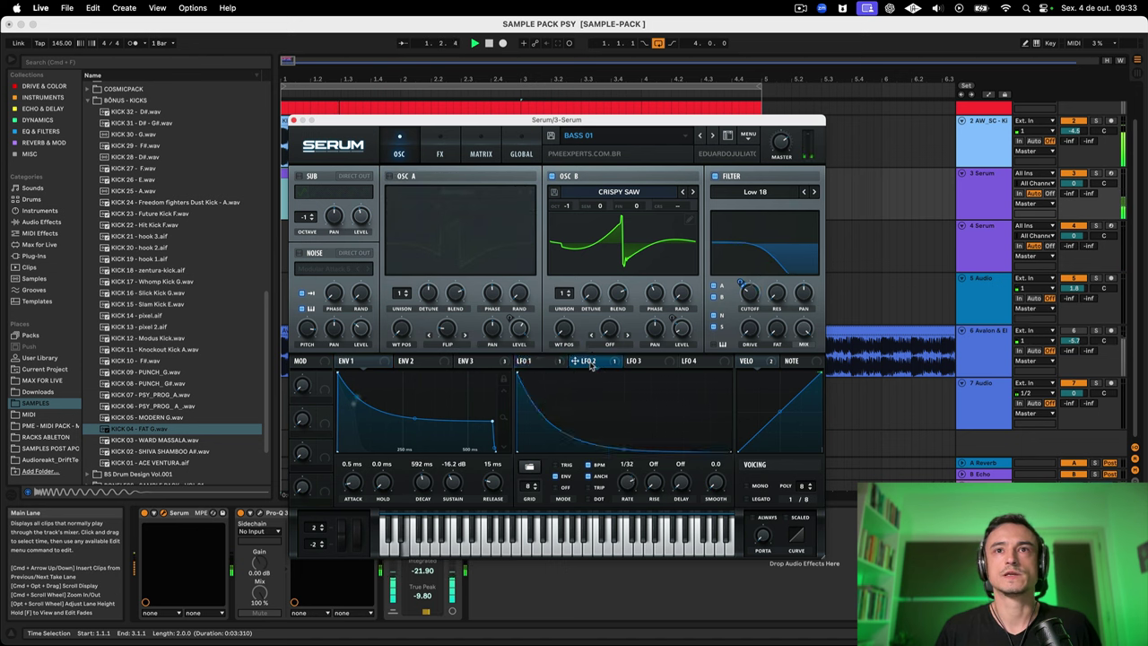
click(496, 362)
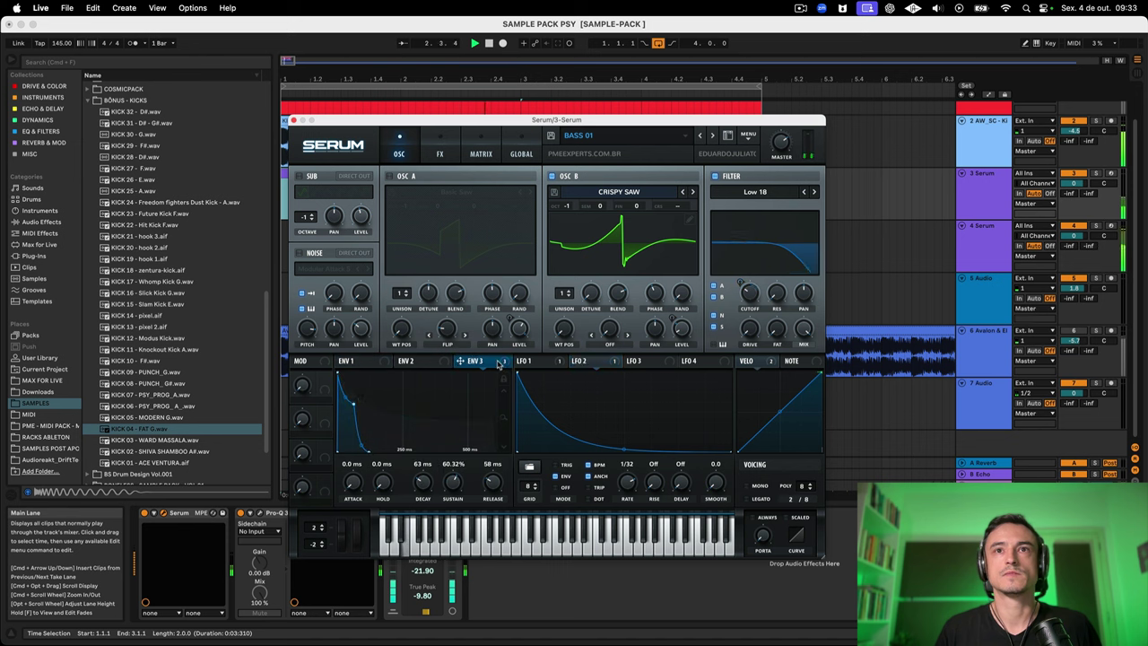
mouse_move(674, 321)
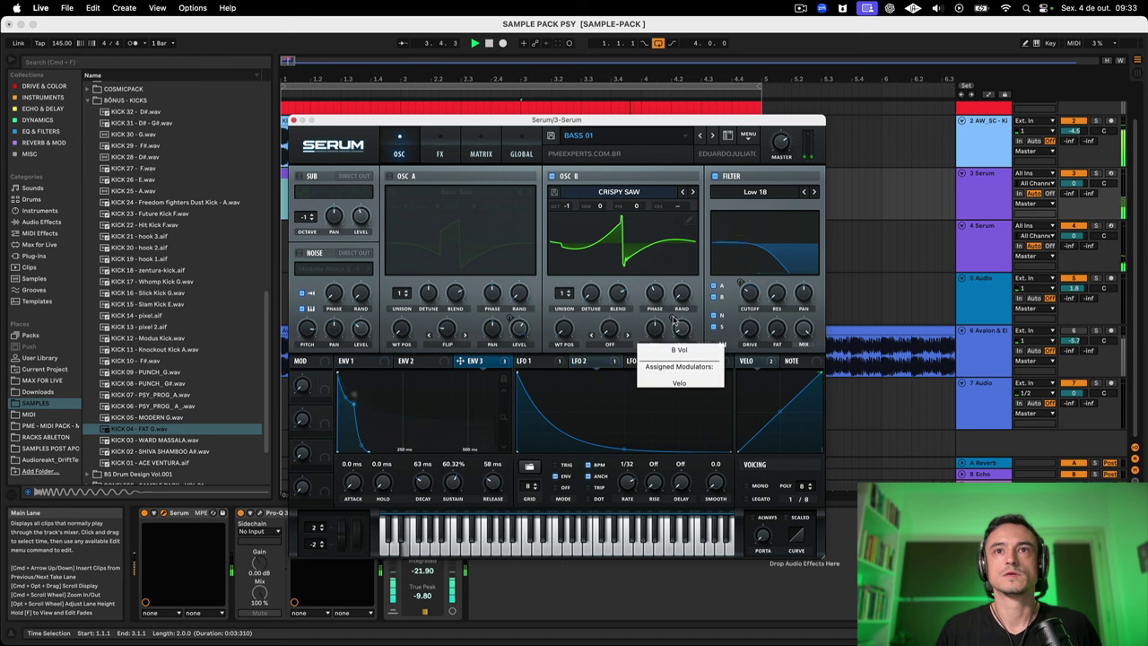
click(762, 361)
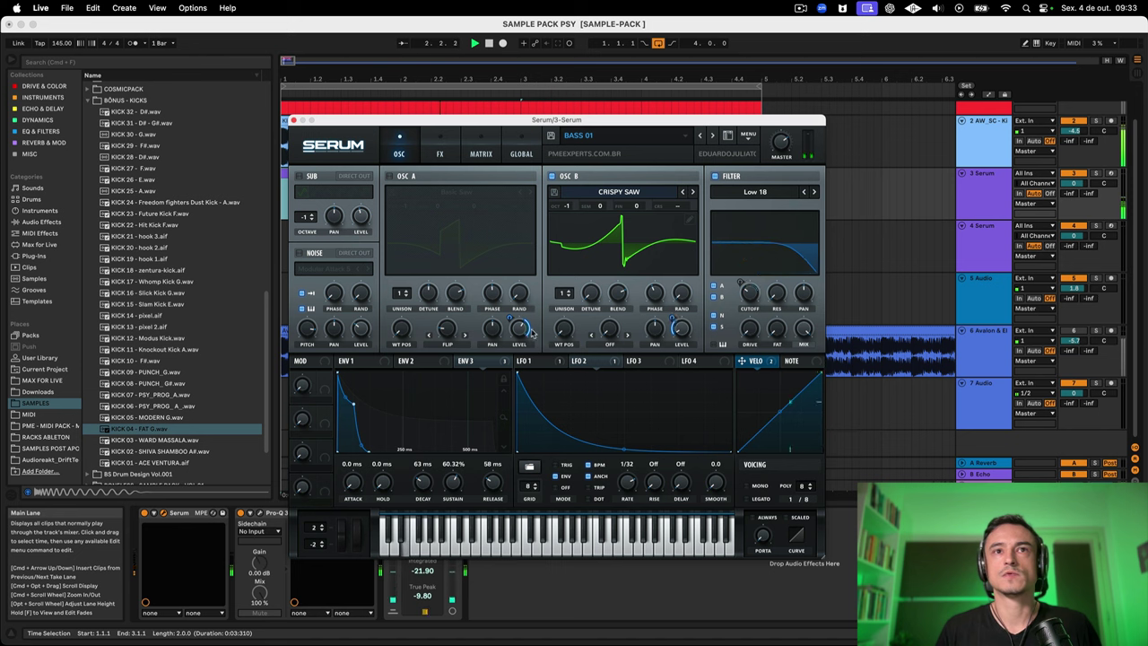
mouse_move(673, 314)
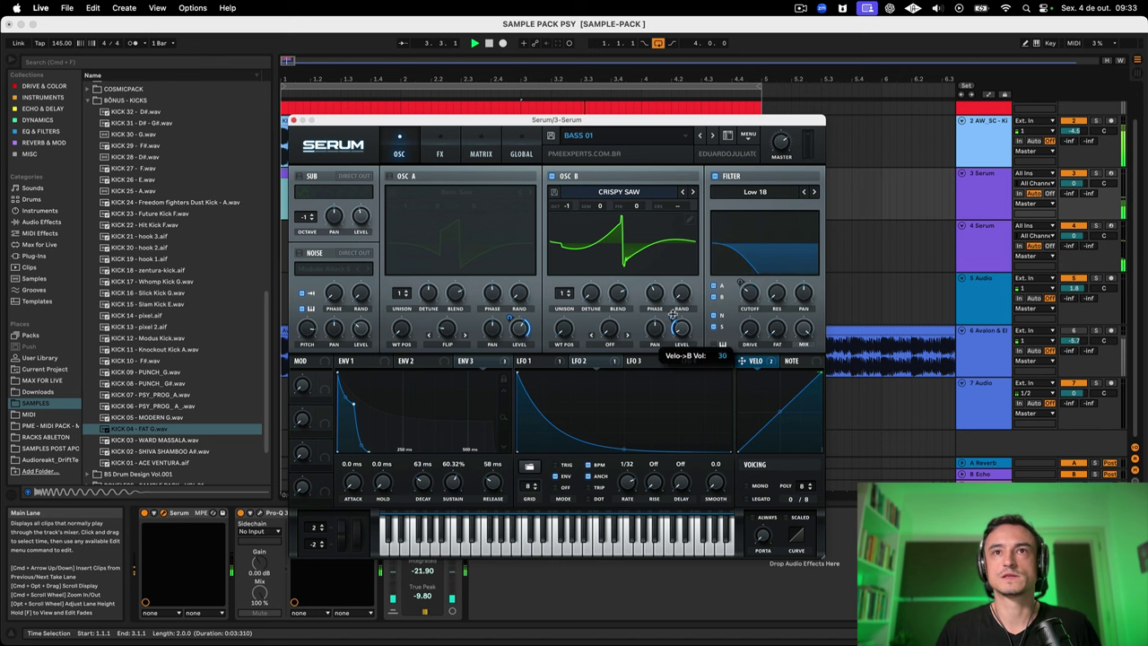
mouse_move(673, 314)
mouse_down()
mouse_move(669, 275)
mouse_move(664, 294)
mouse_up()
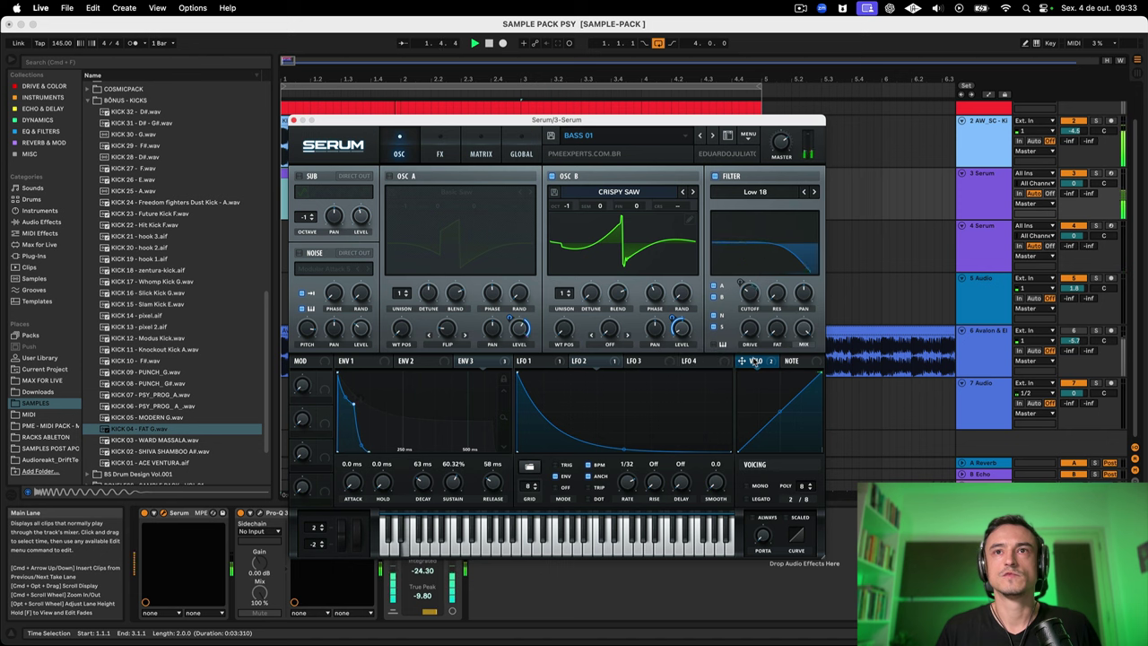
key(space)
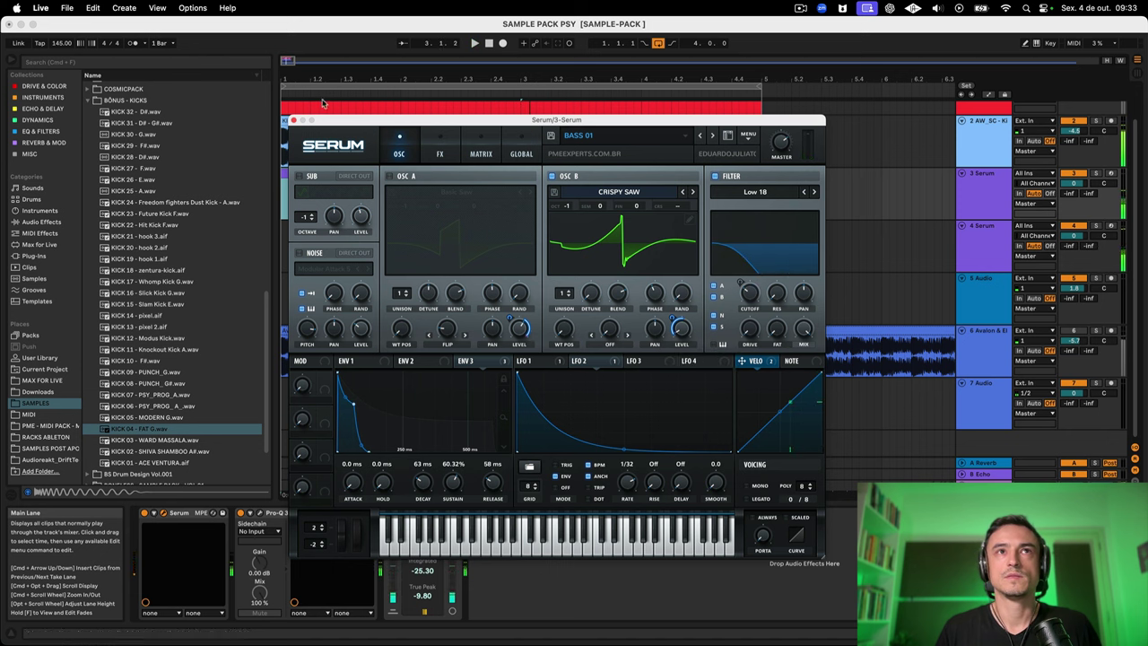
Step: Open the 3 Serum track's MIDI clip to check its note velocities against OSC A's velocity-to-level modulation, and play the loop
drag(335, 120, 396, 399)
double_click(324, 174)
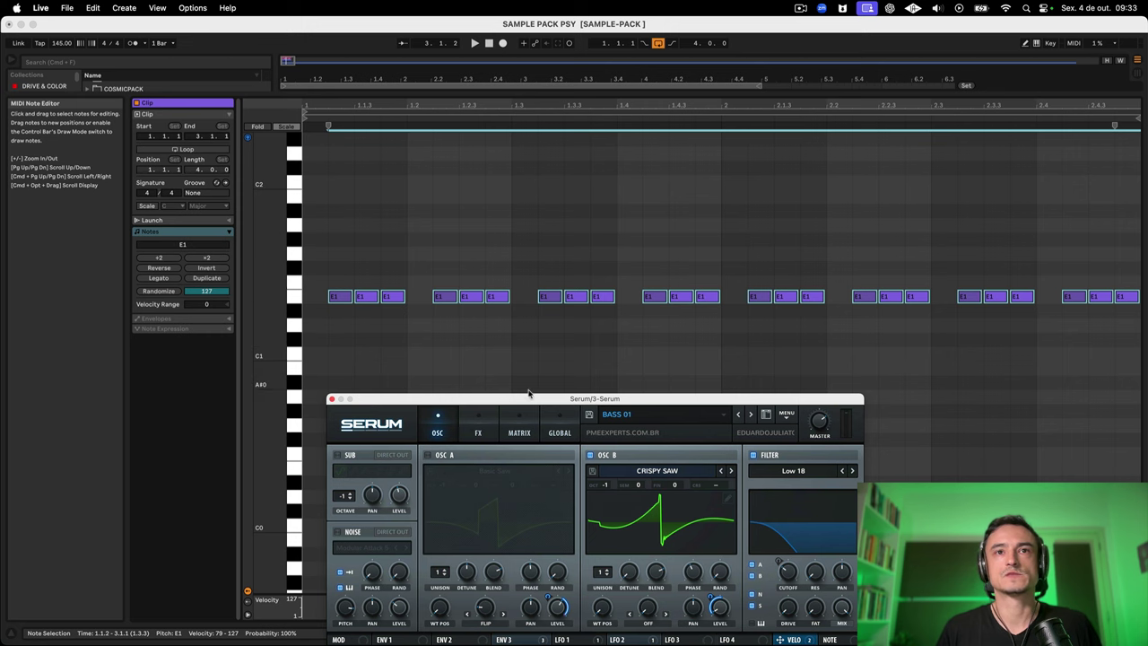
drag(528, 398, 500, 110)
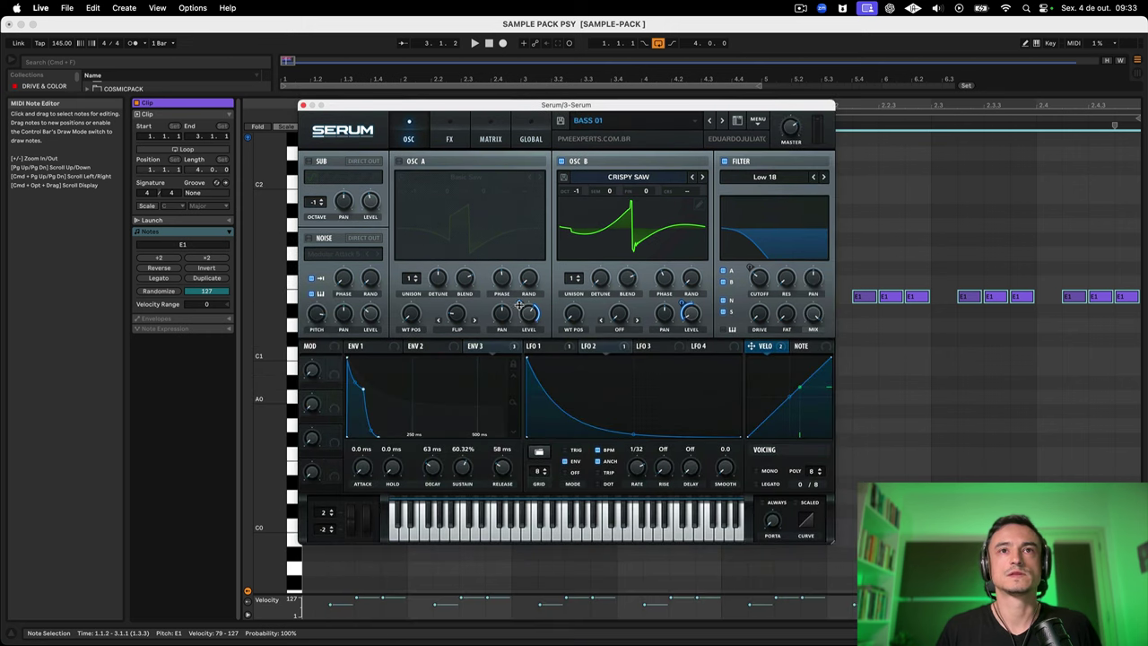
mouse_move(517, 313)
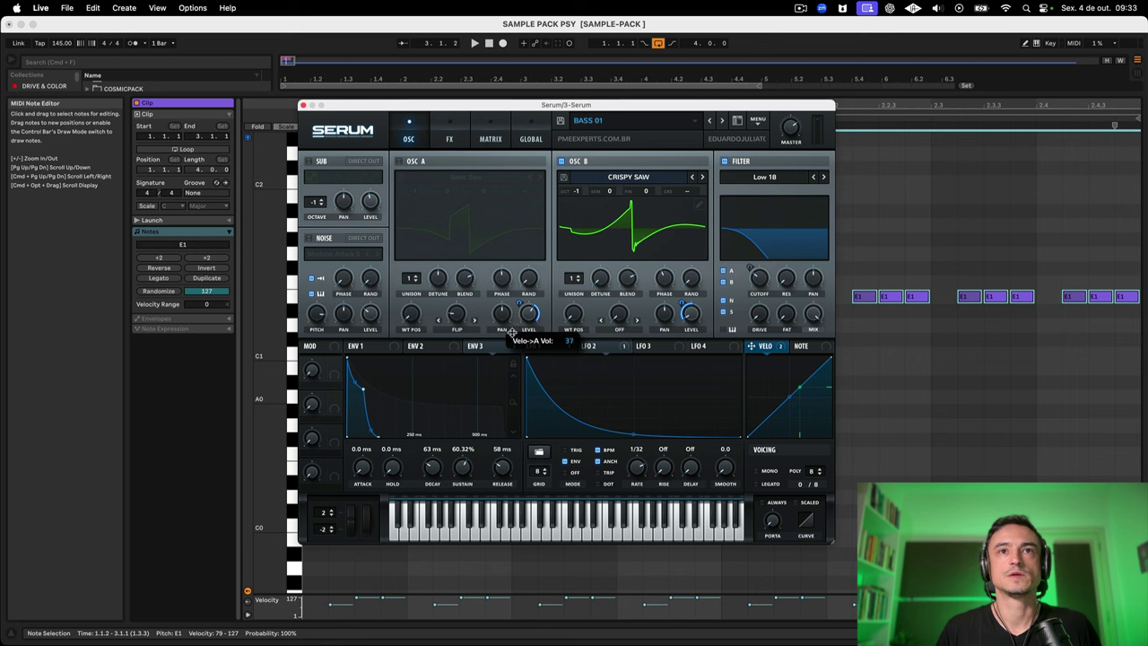
key(space)
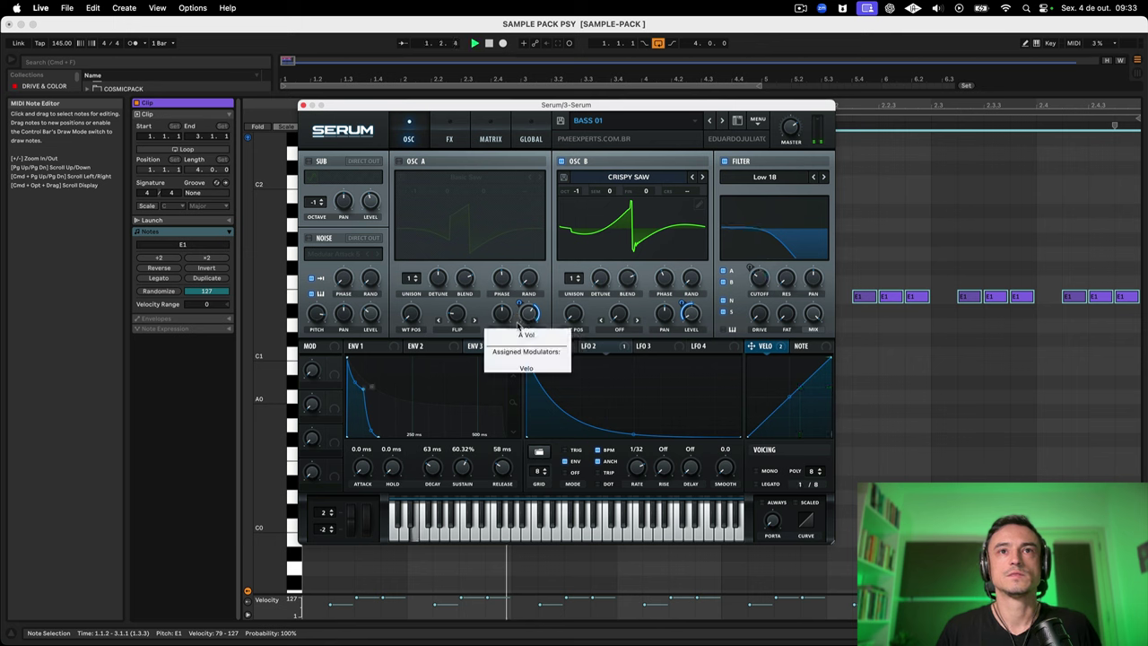
Step: Switch the detail view from the MIDI clip to the track's devices, reposition the Serum window, and re-enable OSC A alongside OSC B
click(954, 339)
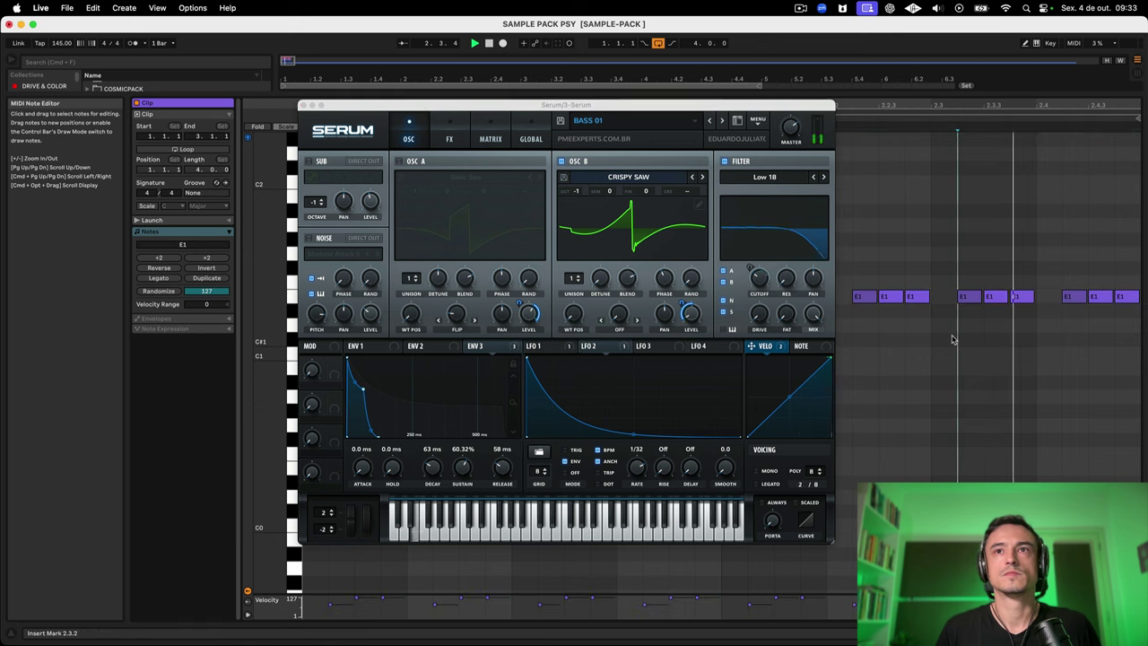
key(shift+Tab)
drag(449, 105, 432, 72)
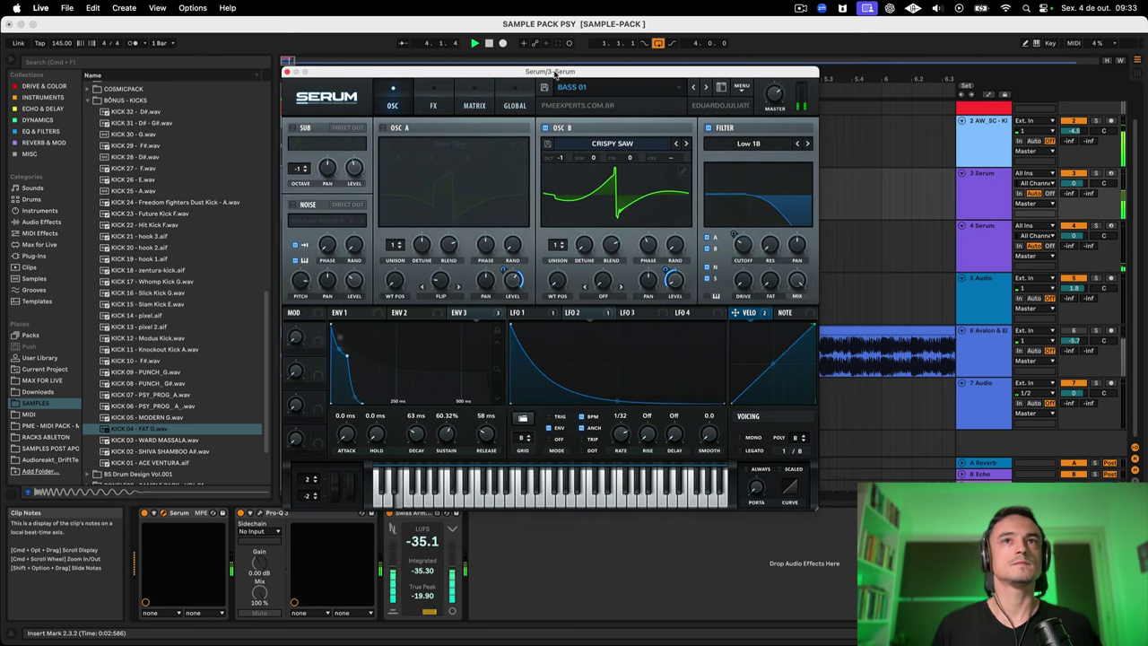
click(383, 128)
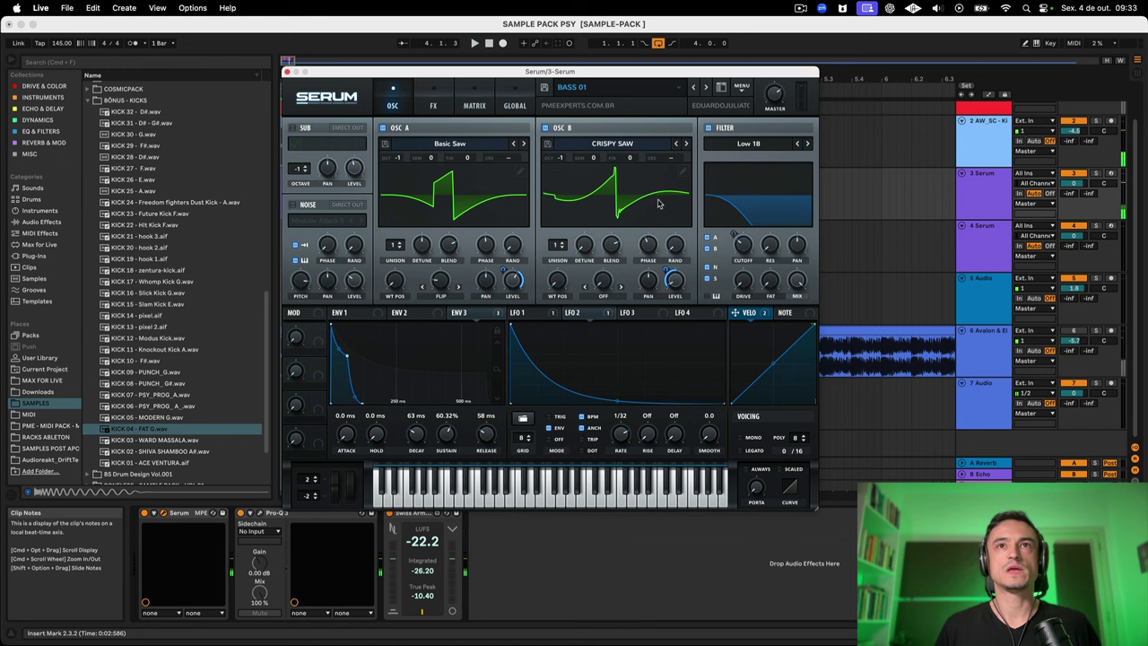
Step: Examine OSC B's CRISPY SAW waveform and harmonics in the table editor, and return to the oscillator view
click(684, 170)
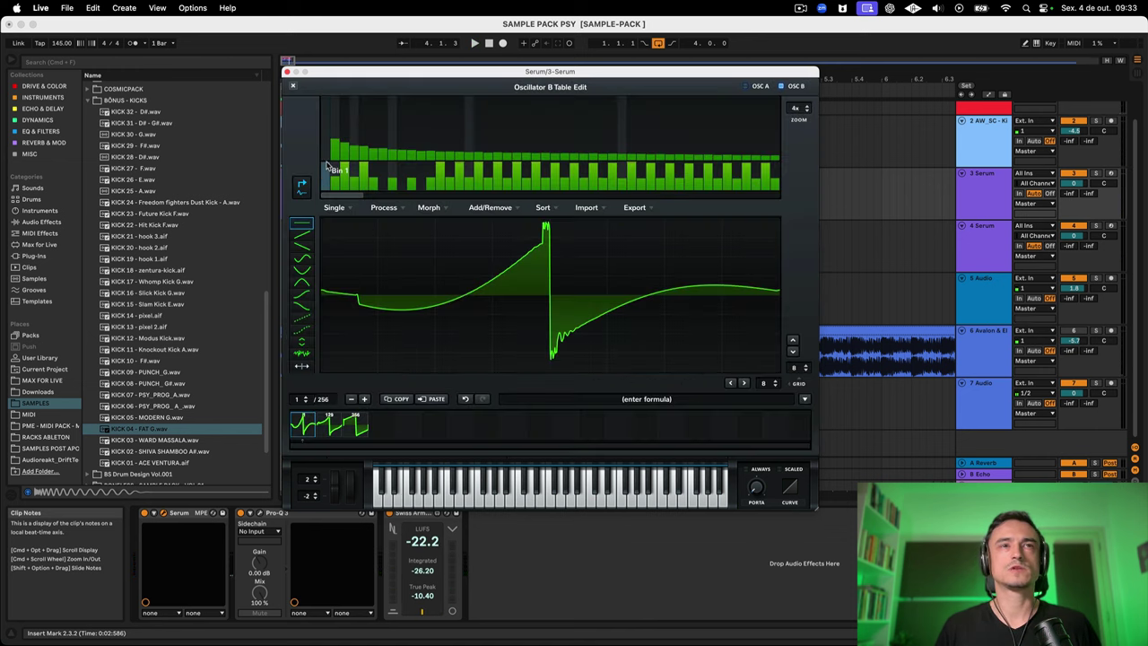
click(272, 88)
click(294, 86)
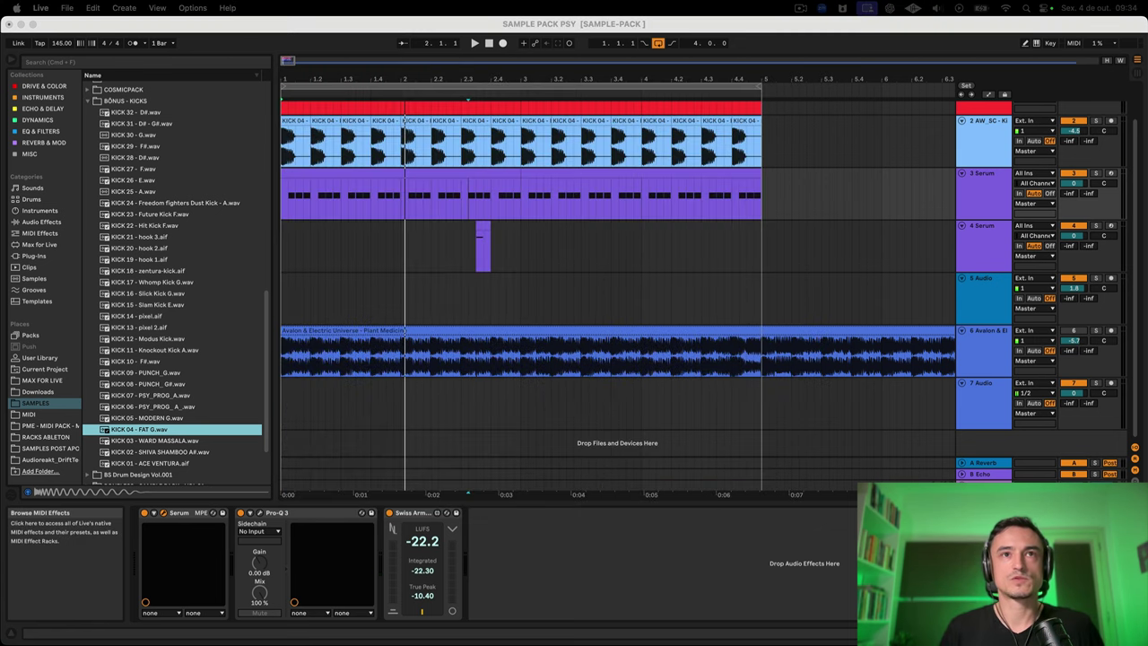
click(398, 318)
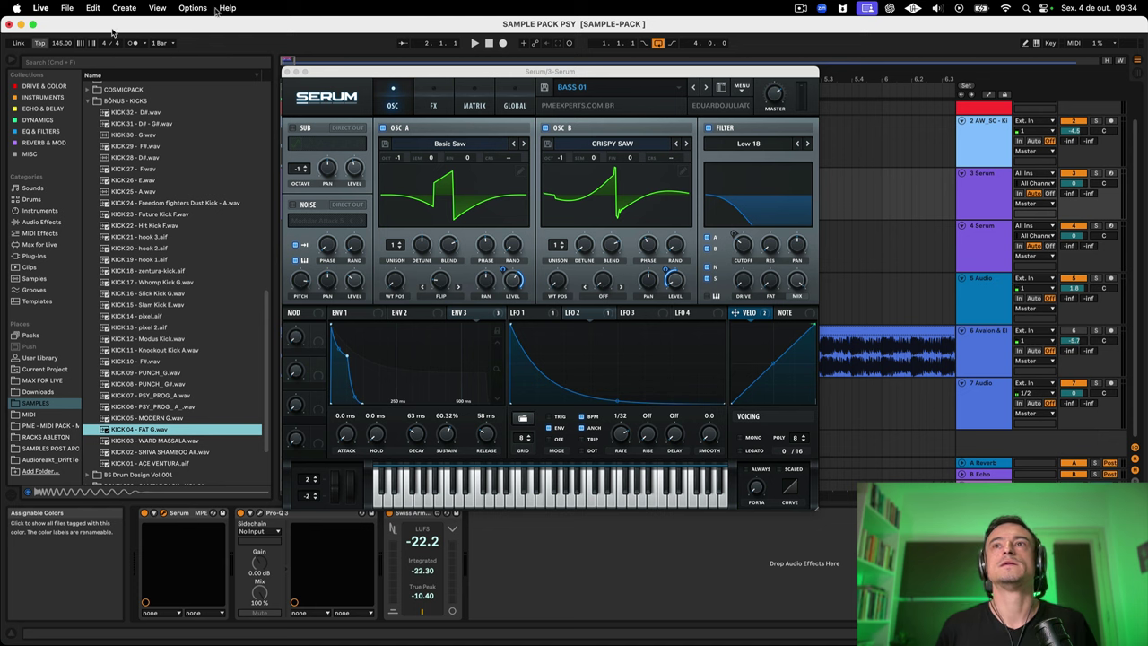
Step: Solo the 2 AW_SC kick track and play the loop, and switch the solo to the 3 Serum track to compare them
scroll(1095, 160, up, 2)
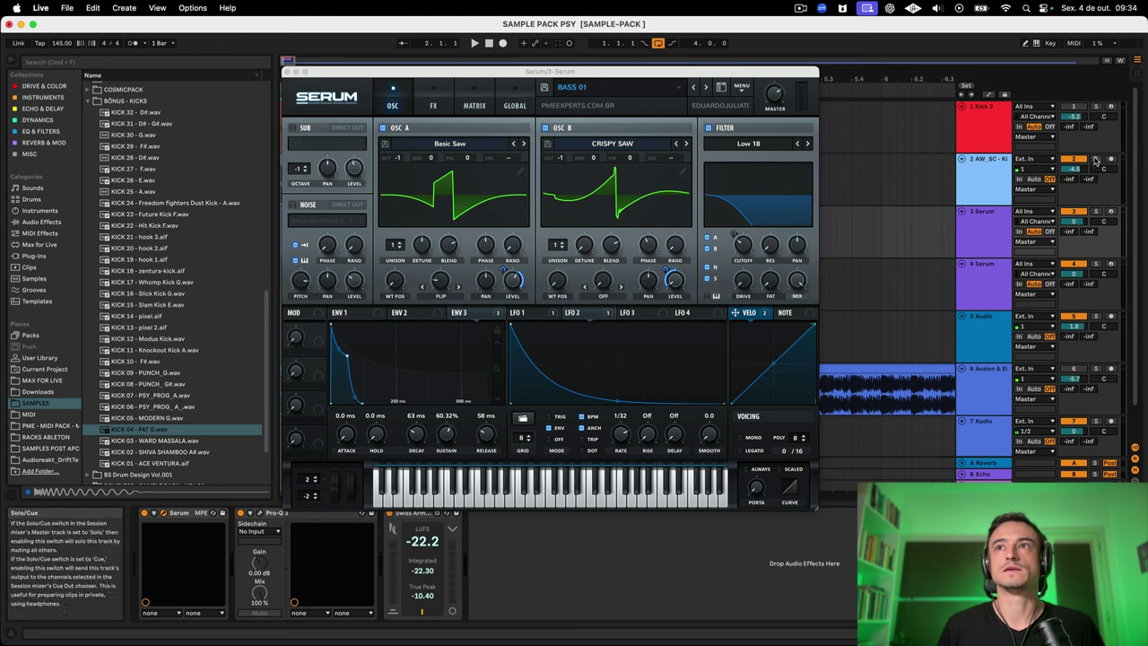
click(1095, 160)
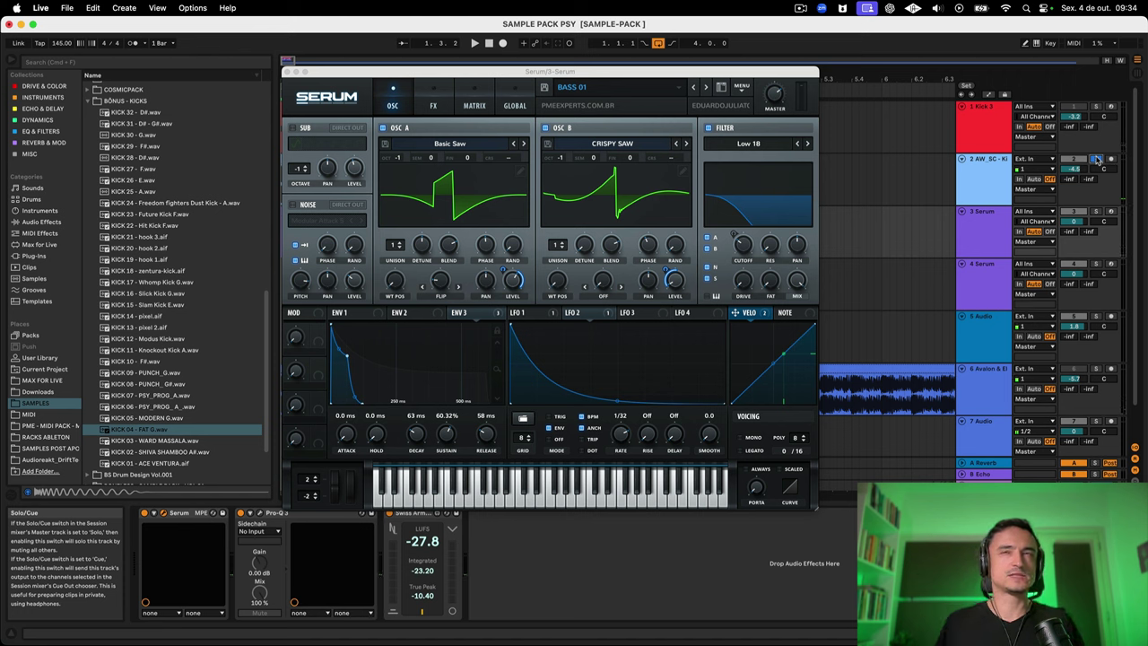
key(space)
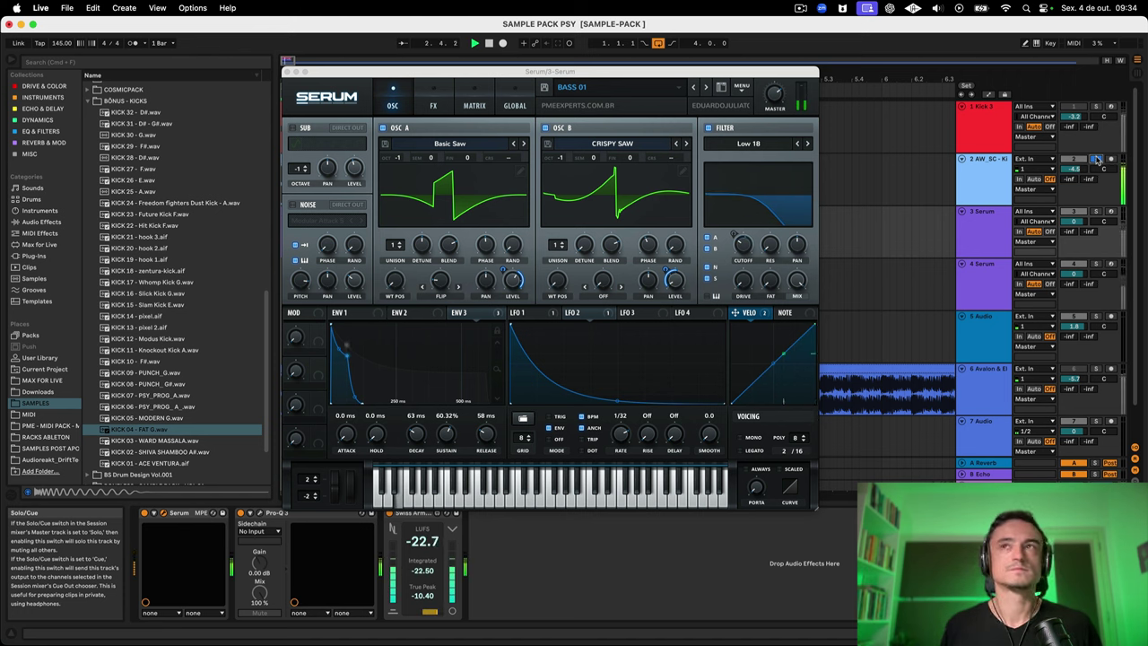
click(1095, 212)
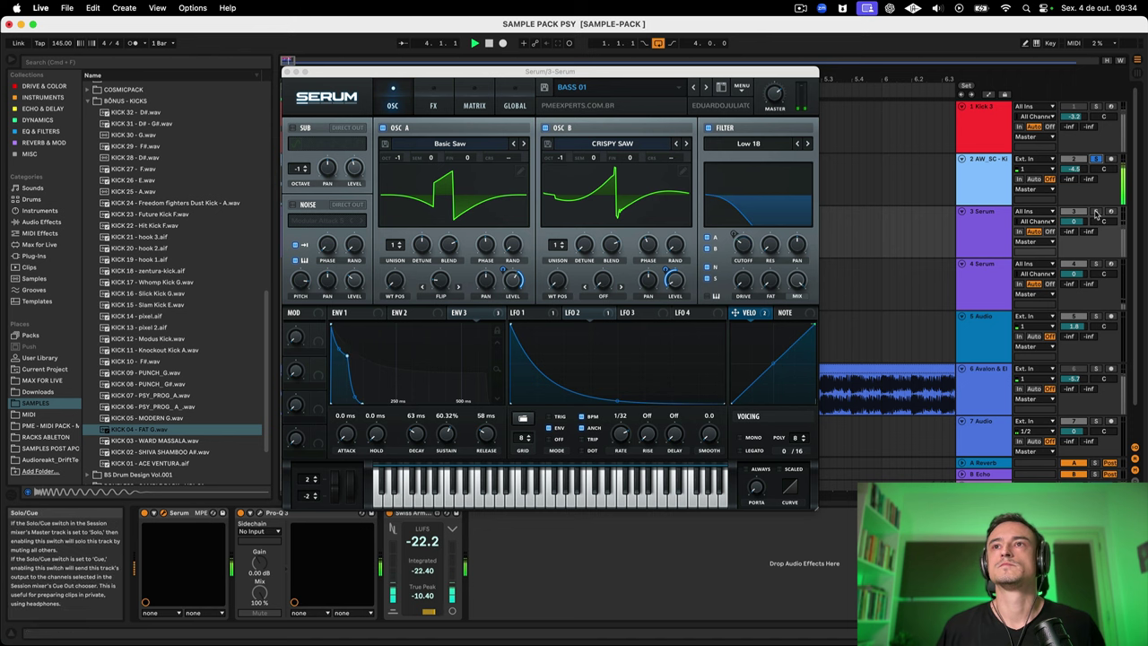
click(994, 238)
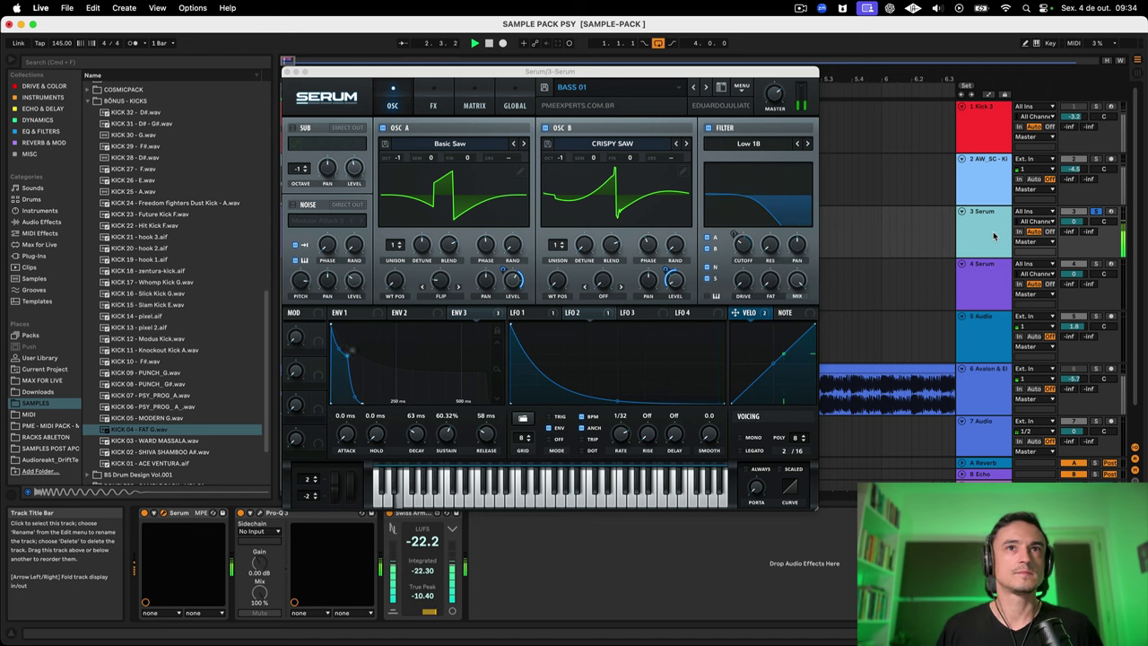
Step: Switch off OSC B and fine-tune OSC A's phase to about 176 degrees while auditioning the soloed bass
click(485, 244)
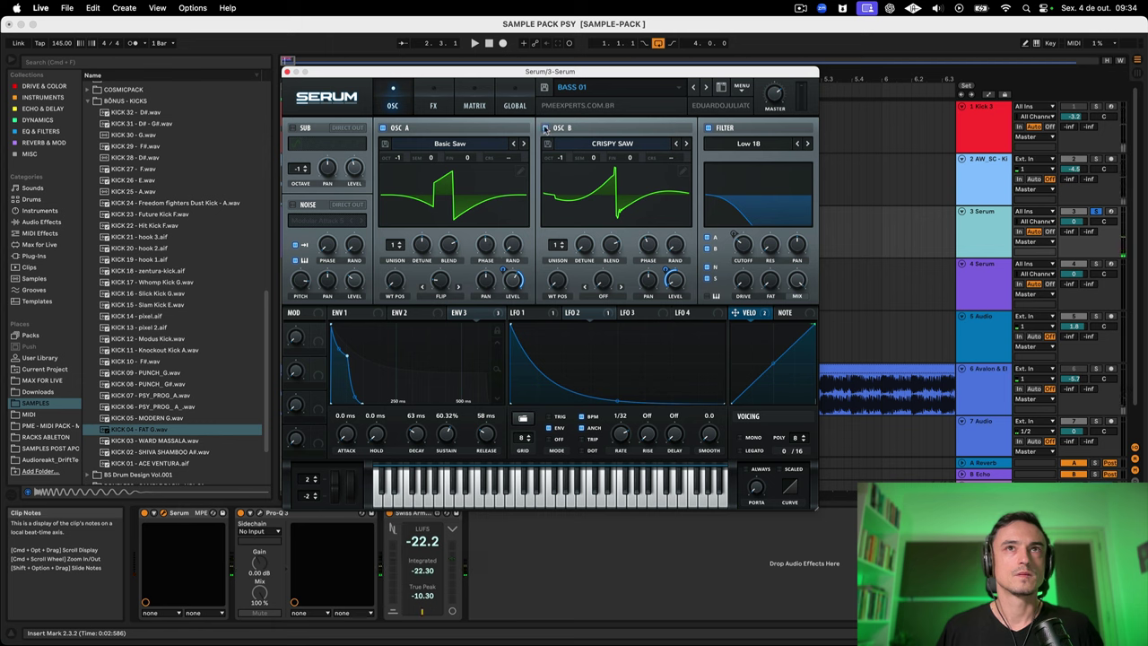
click(544, 128)
mouse_move(486, 253)
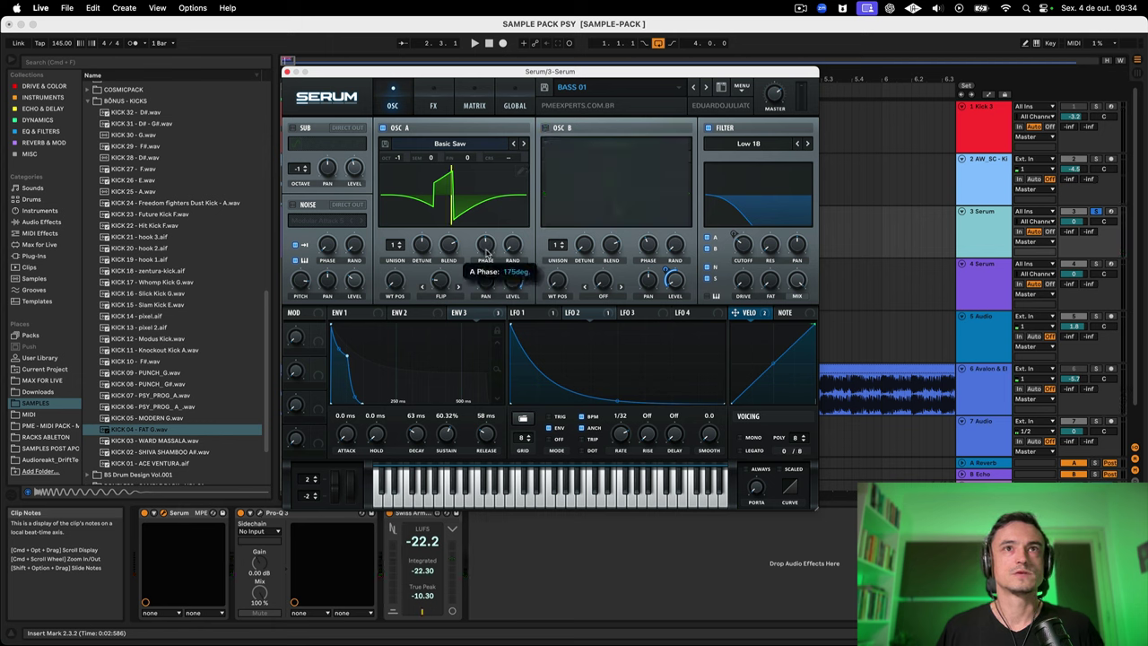
scroll(486, 253, up, 2)
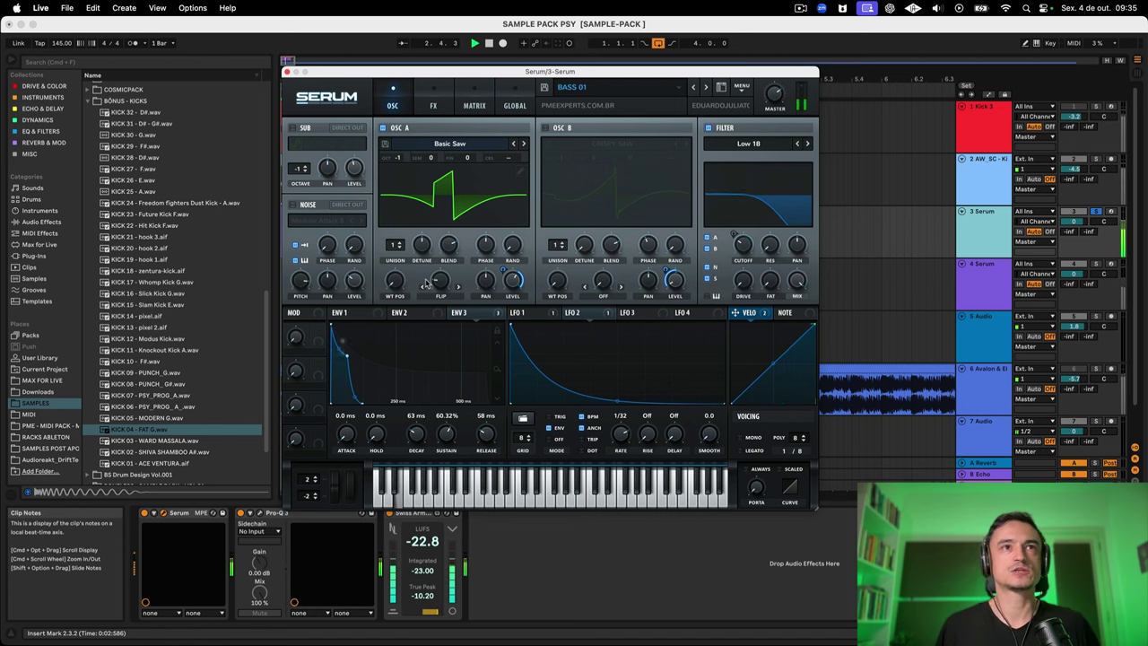
click(486, 248)
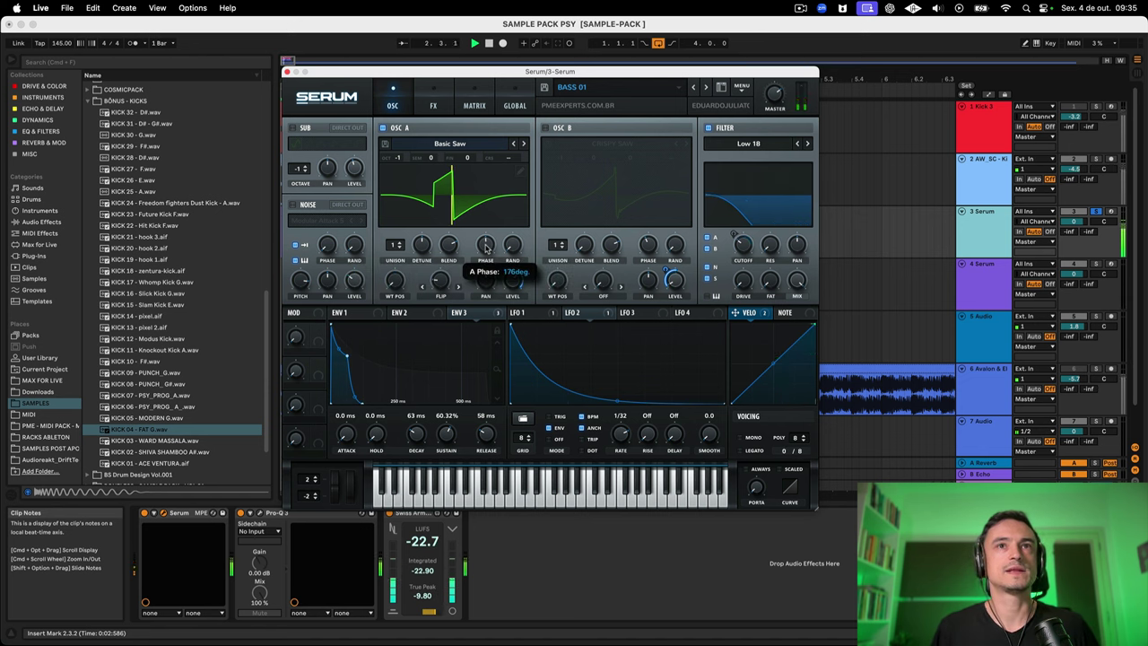
drag(486, 248, 485, 249)
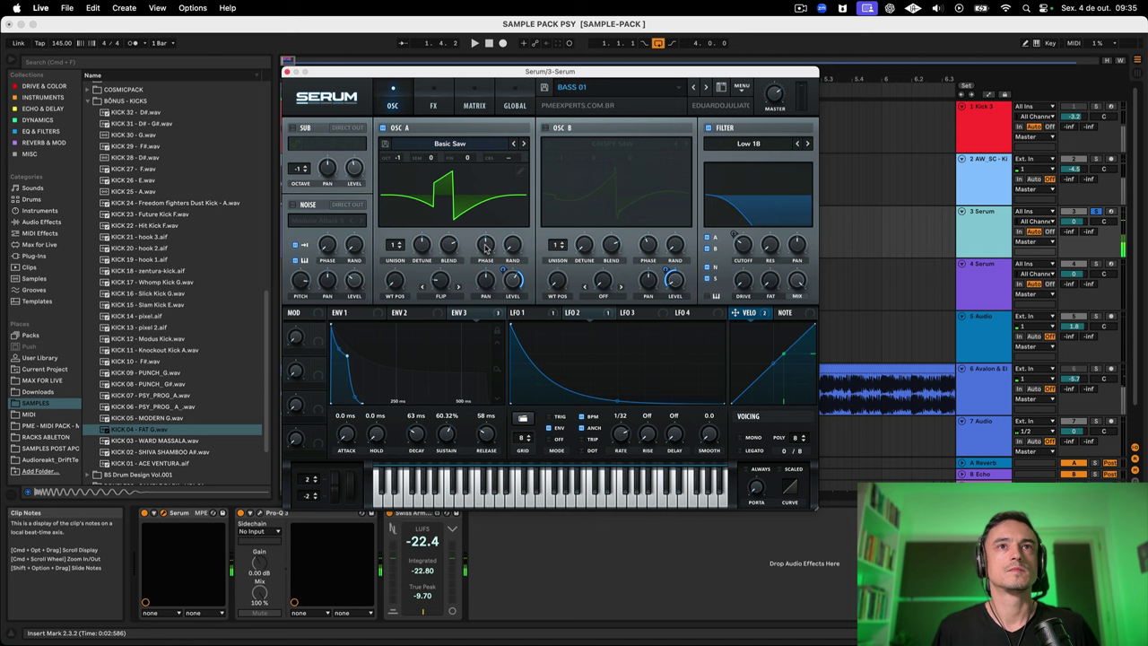
Step: Try OSC A's phase at 178 and 180 degrees, restarting the loop to compare the bass attack
key(space)
drag(485, 247, 484, 247)
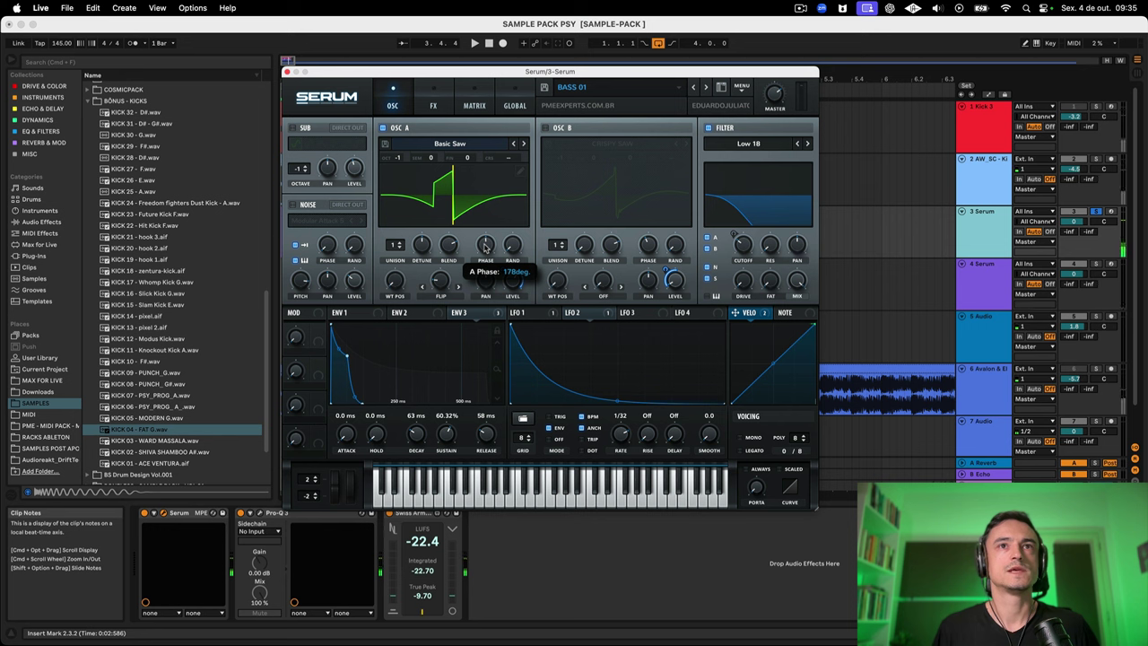
key(space)
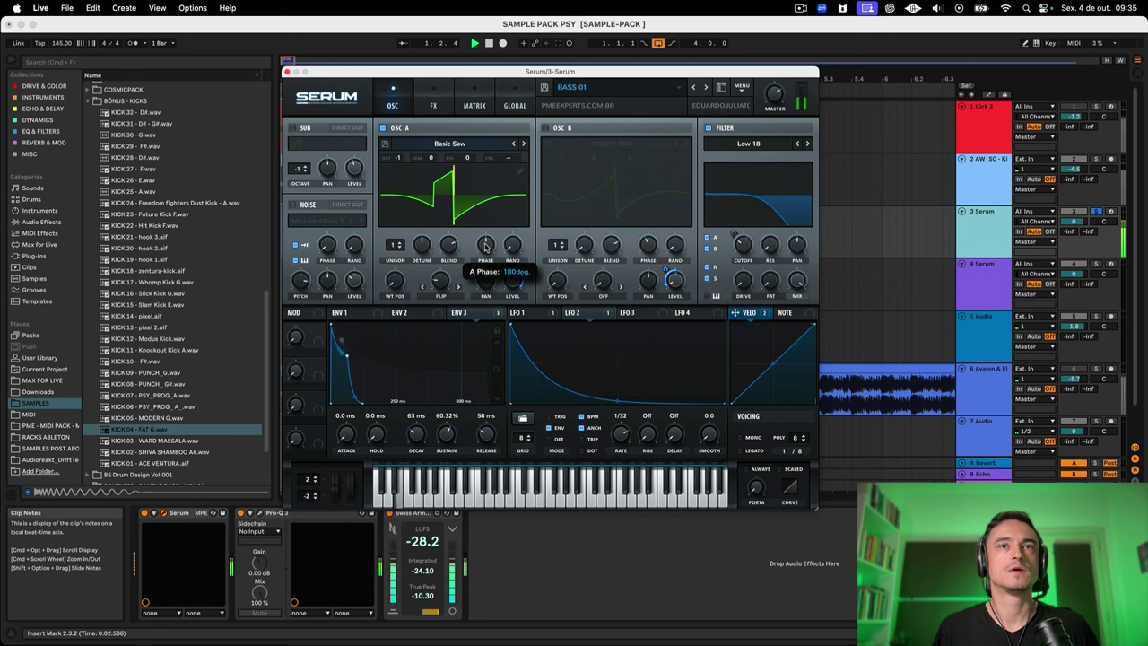
drag(485, 246, 484, 248)
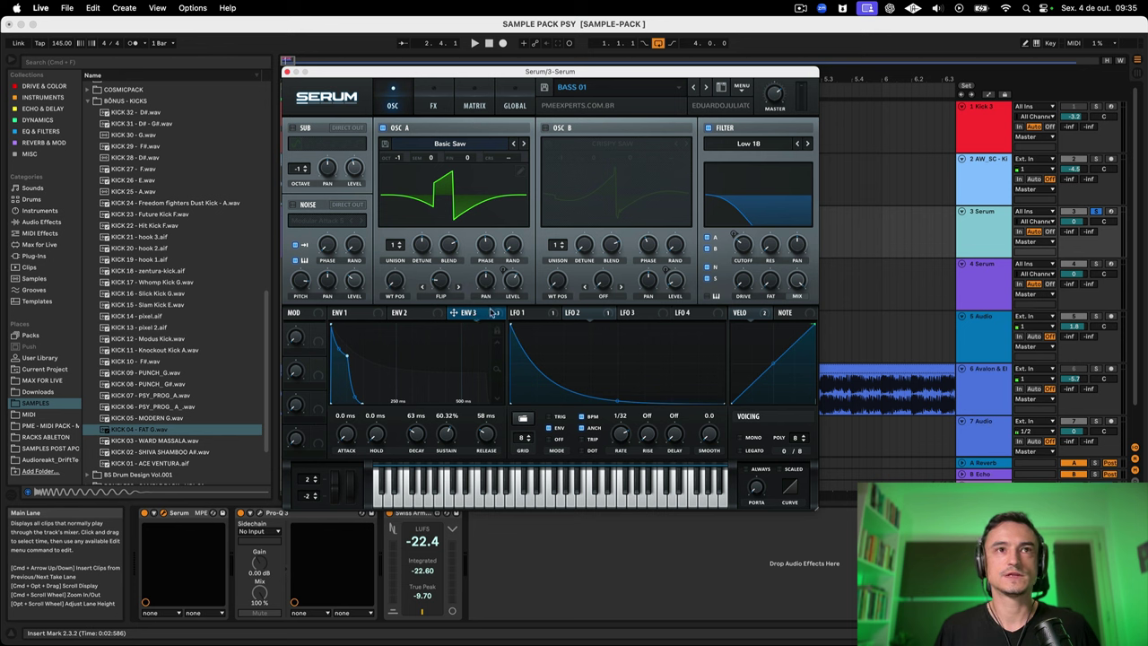
Step: Check ENV 3's modulation destinations during playback, and inspect the LFO 1 and LFO 2 shapes
key(space)
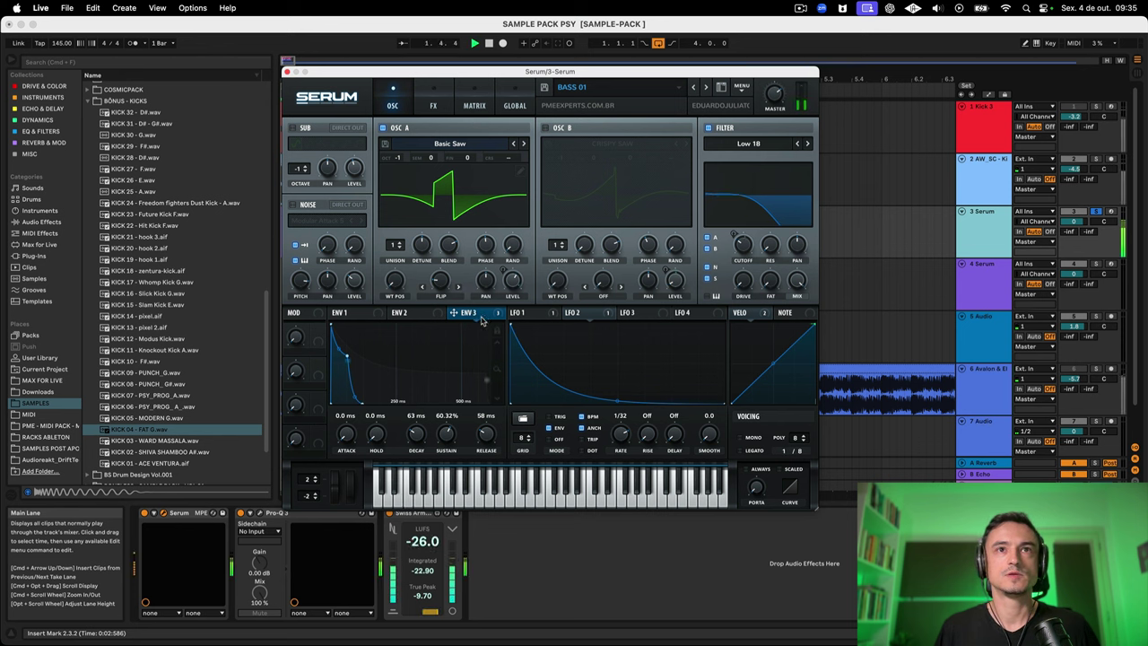
right_click(481, 320)
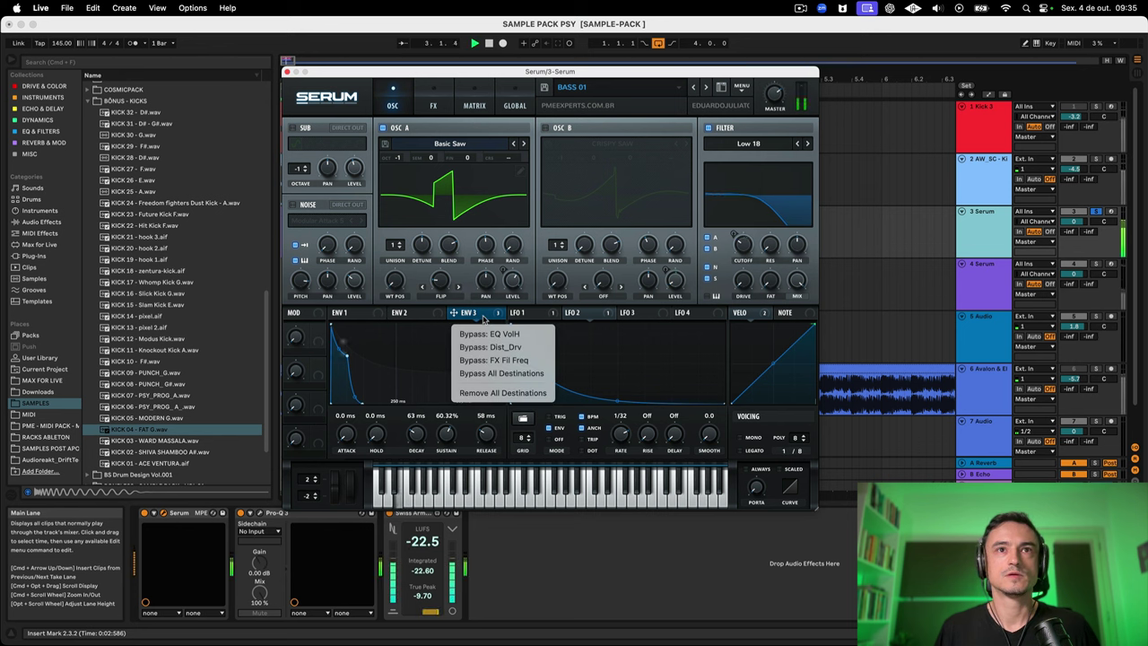
click(498, 314)
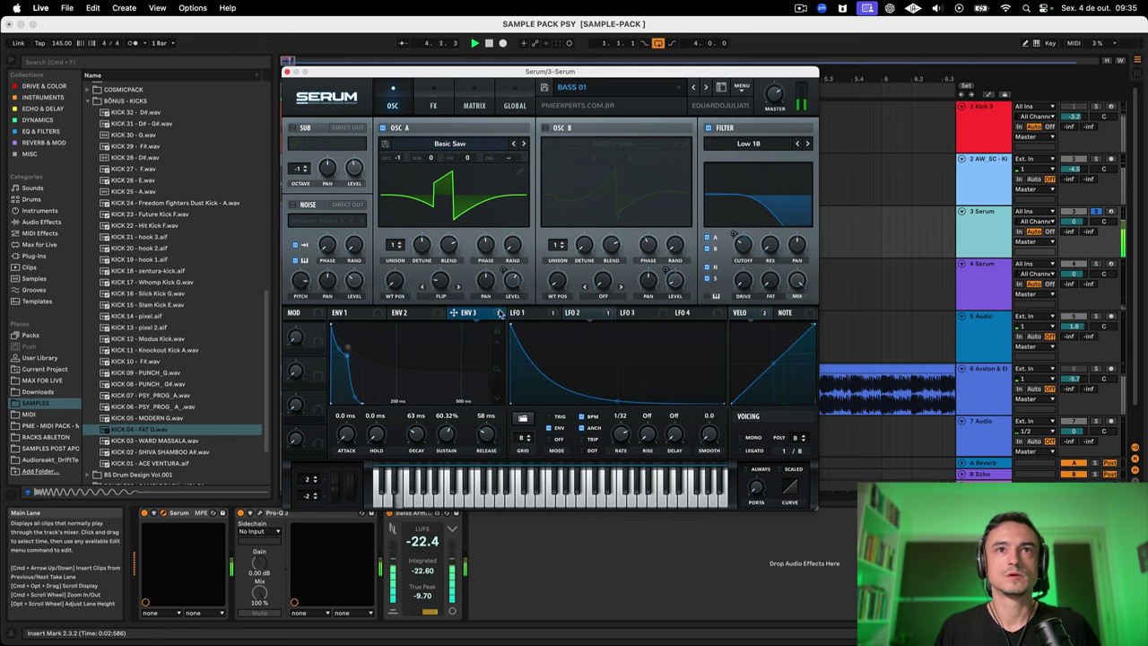
mouse_move(499, 314)
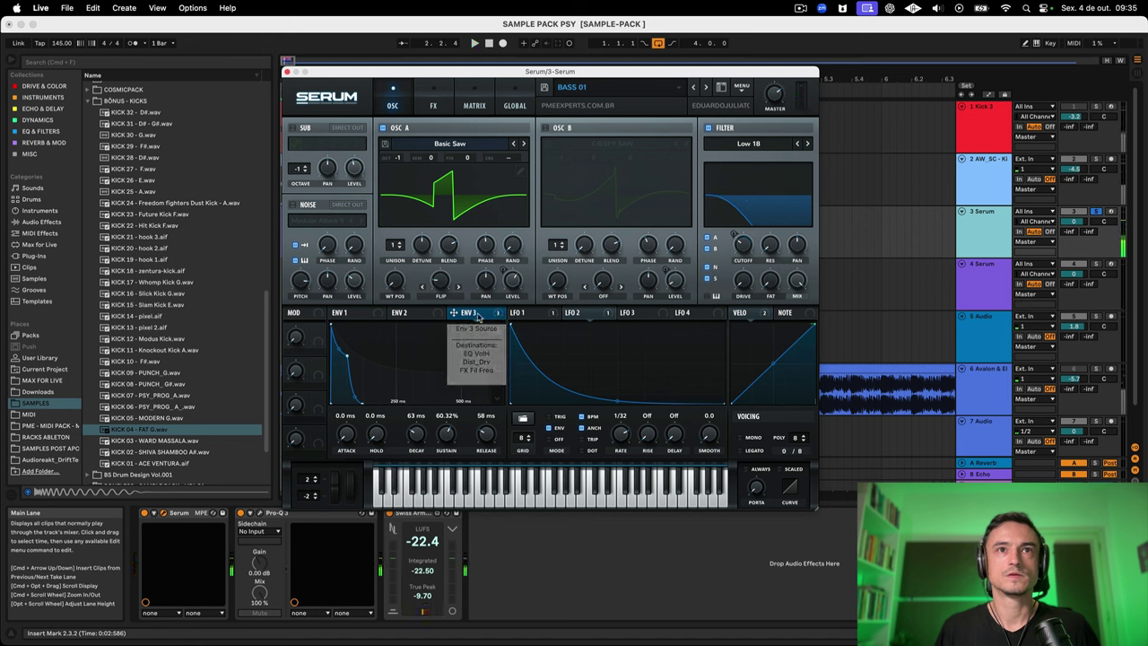
click(528, 314)
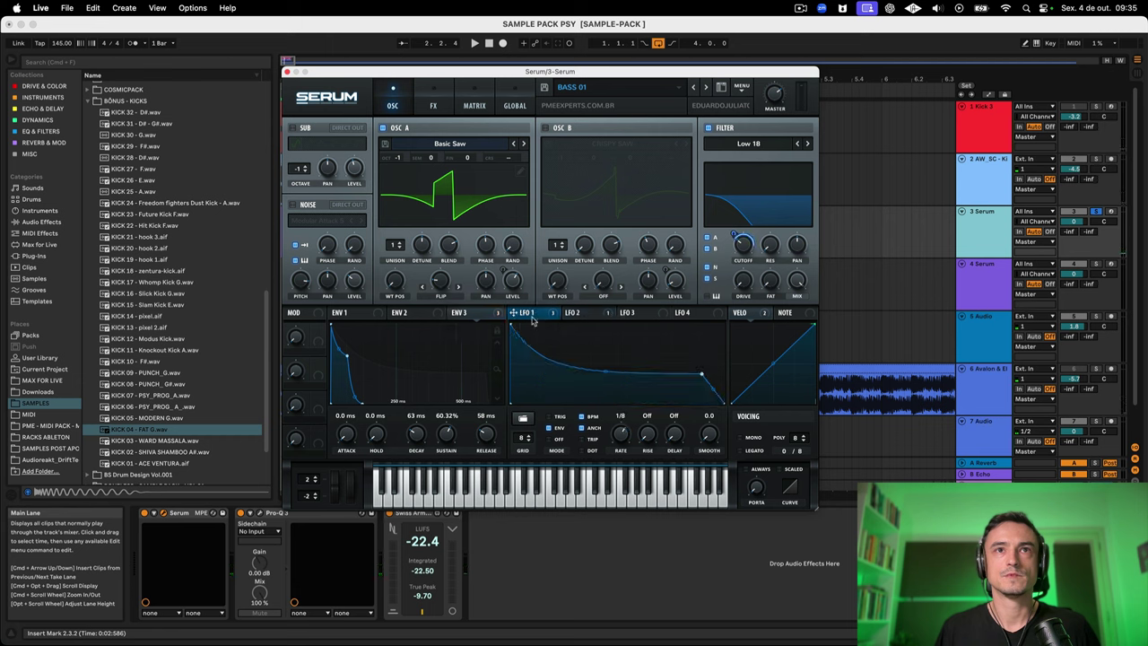
click(578, 313)
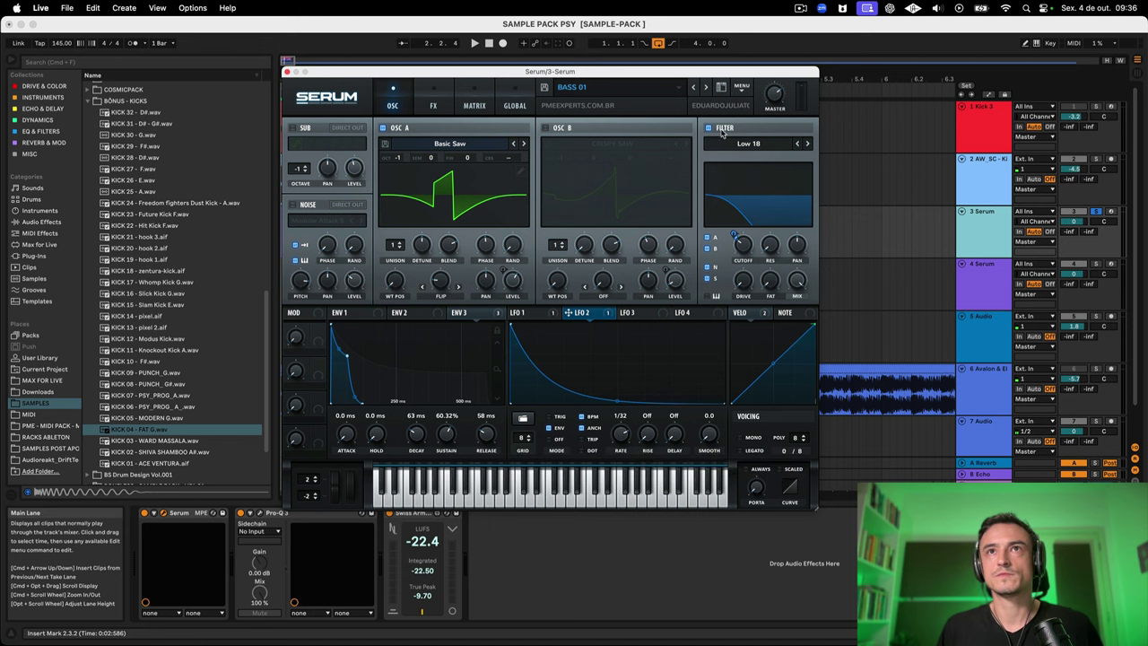
Step: Bypass all of LFO 2's destinations and play the loop to hear the bass without its filter cutoff modulation
key(space)
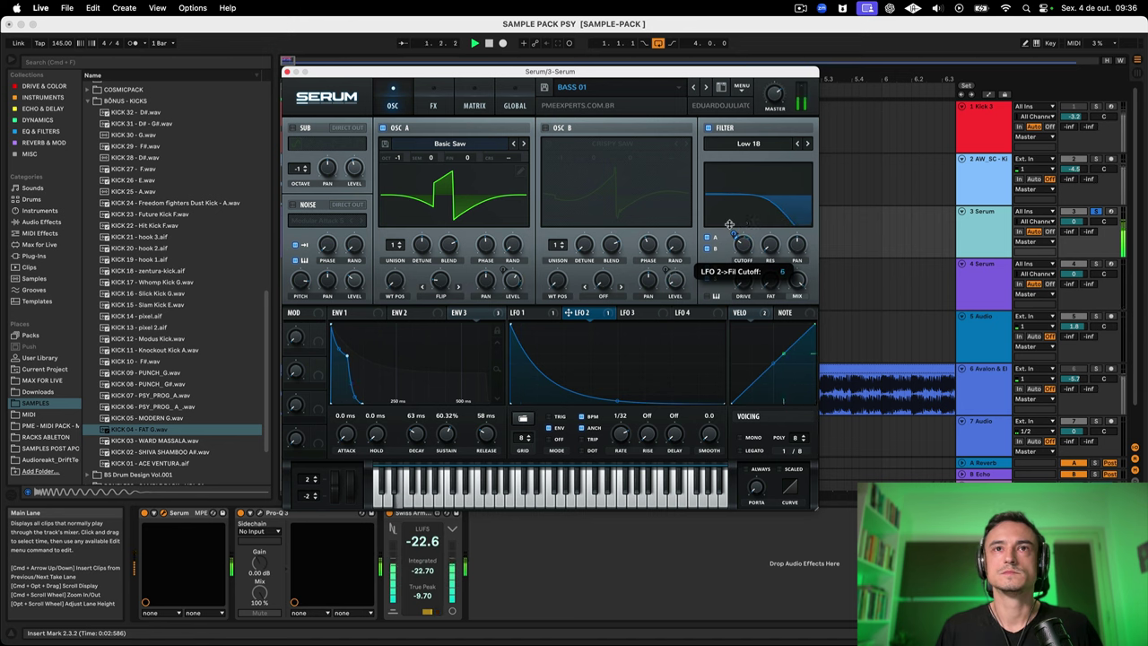
right_click(569, 313)
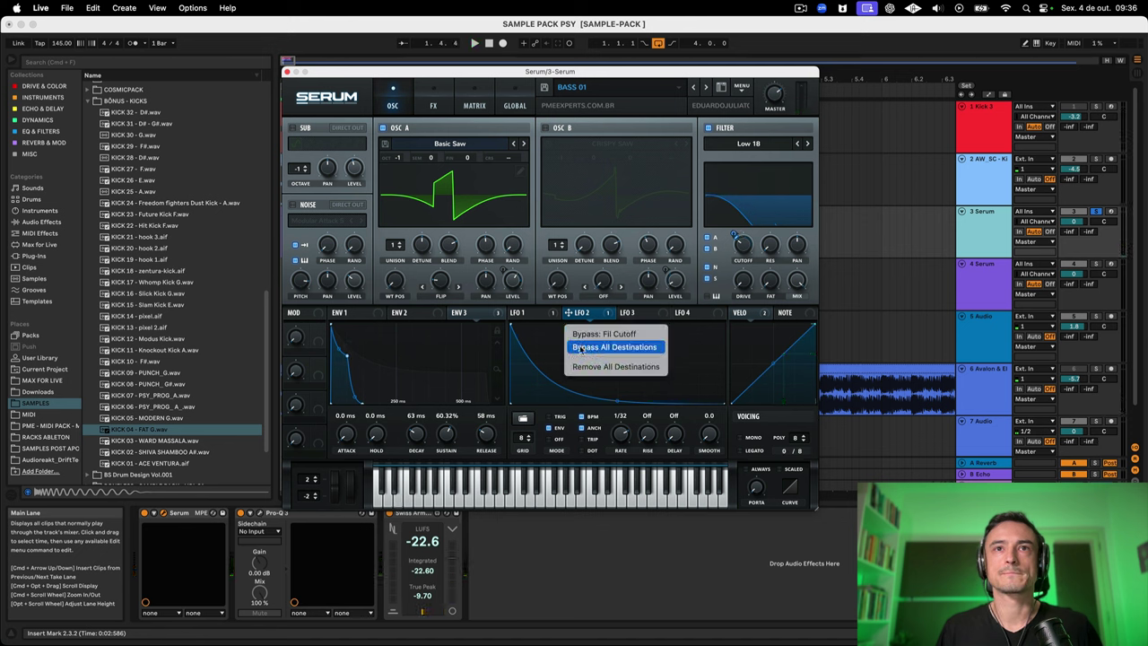
click(577, 347)
key(space)
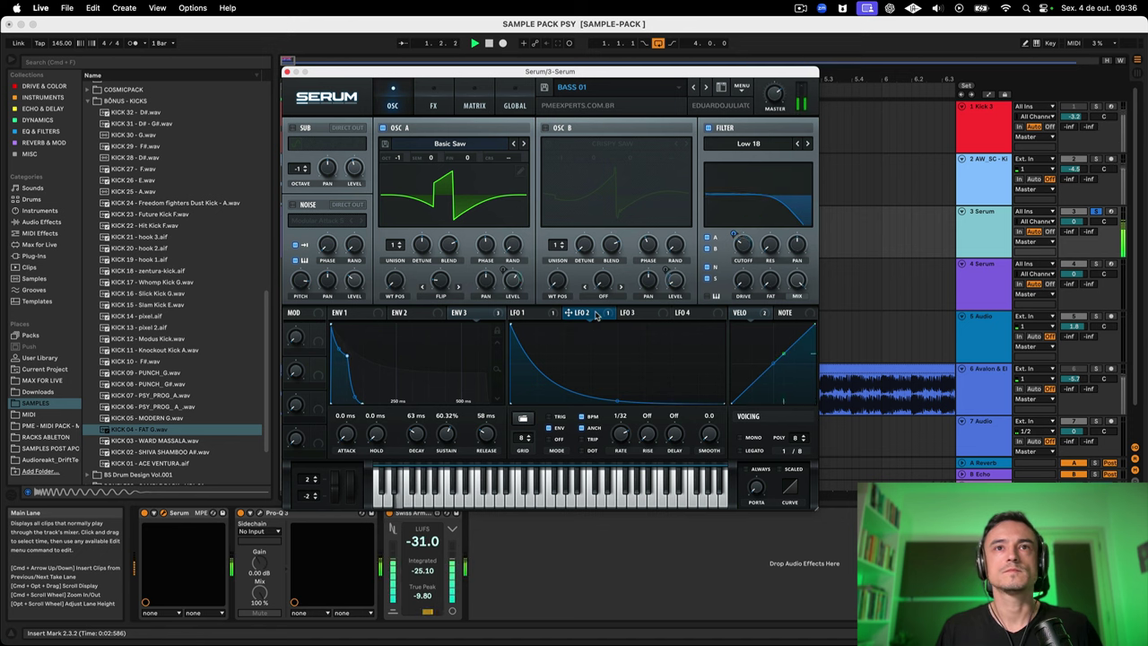
Step: Check LFO 1's modulation destination, and toggle the bypass on all of LFO 2's destinations again
click(525, 313)
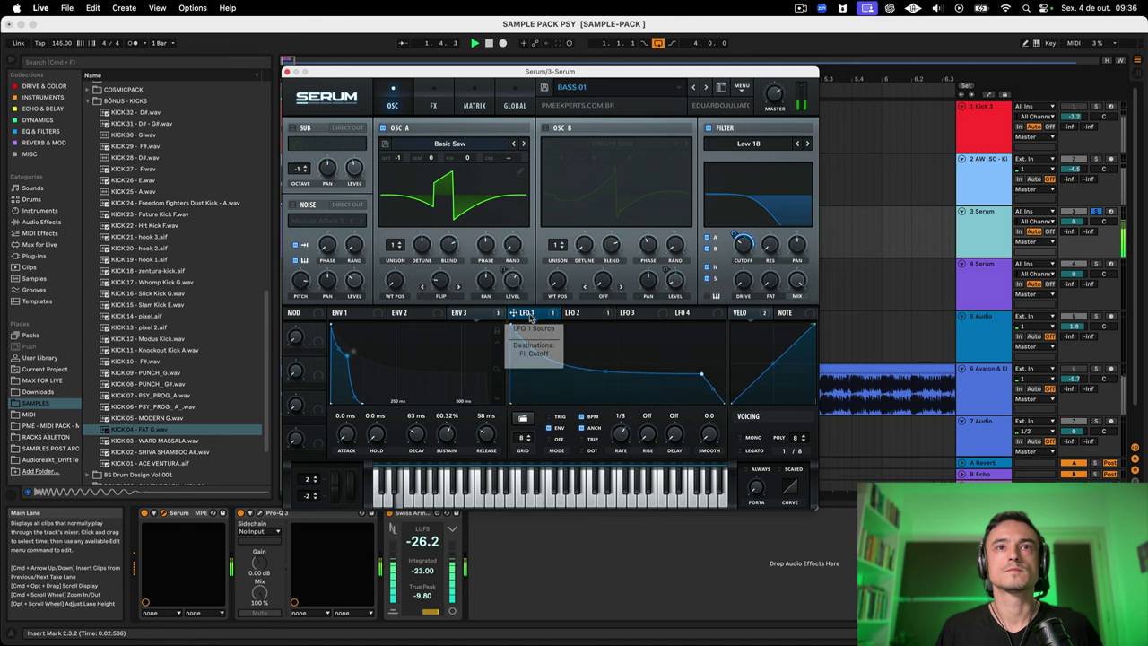
right_click(529, 318)
click(603, 318)
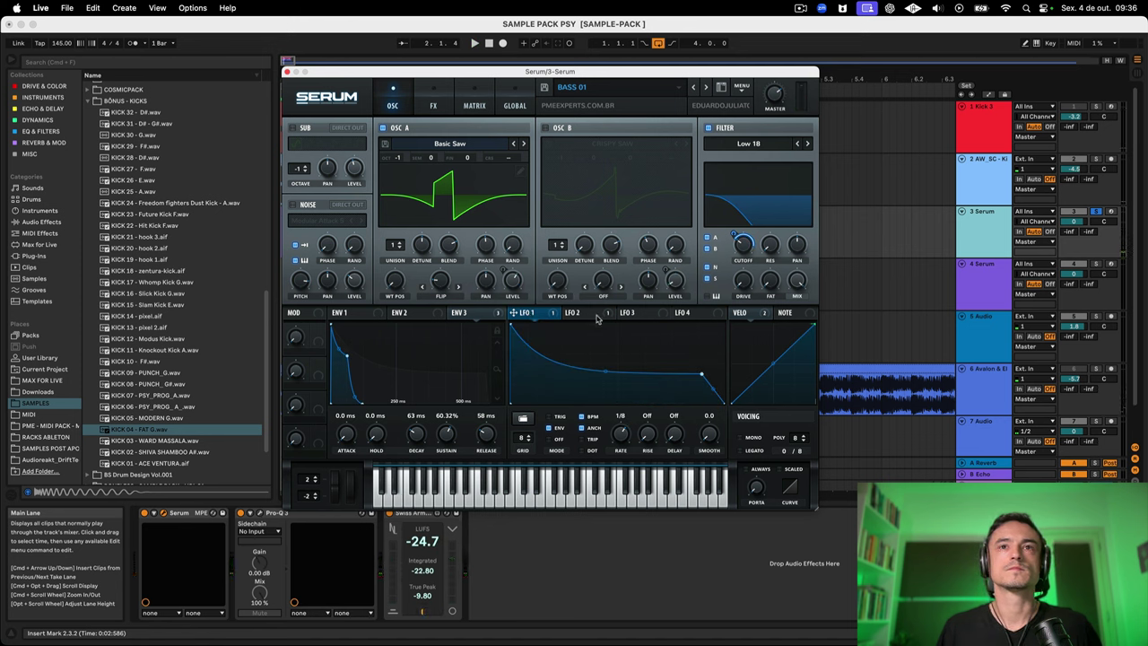
right_click(585, 319)
click(627, 347)
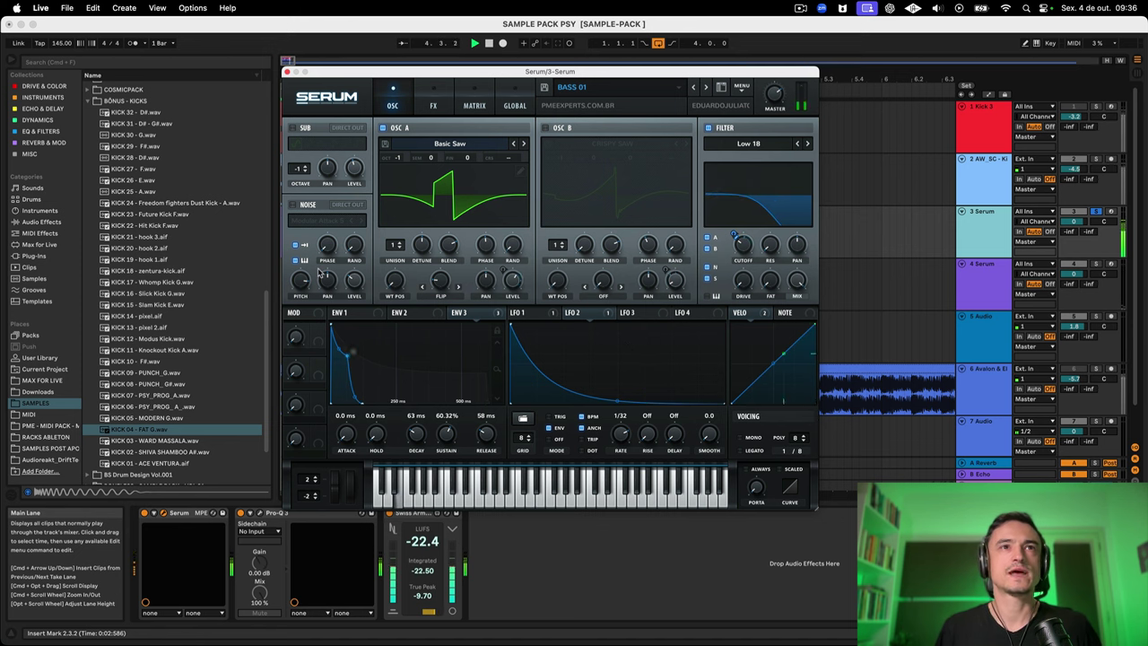
Step: Enable the noise oscillator, browse its sample library, and change the noise sample to Modular Attack 6 during playback
click(293, 204)
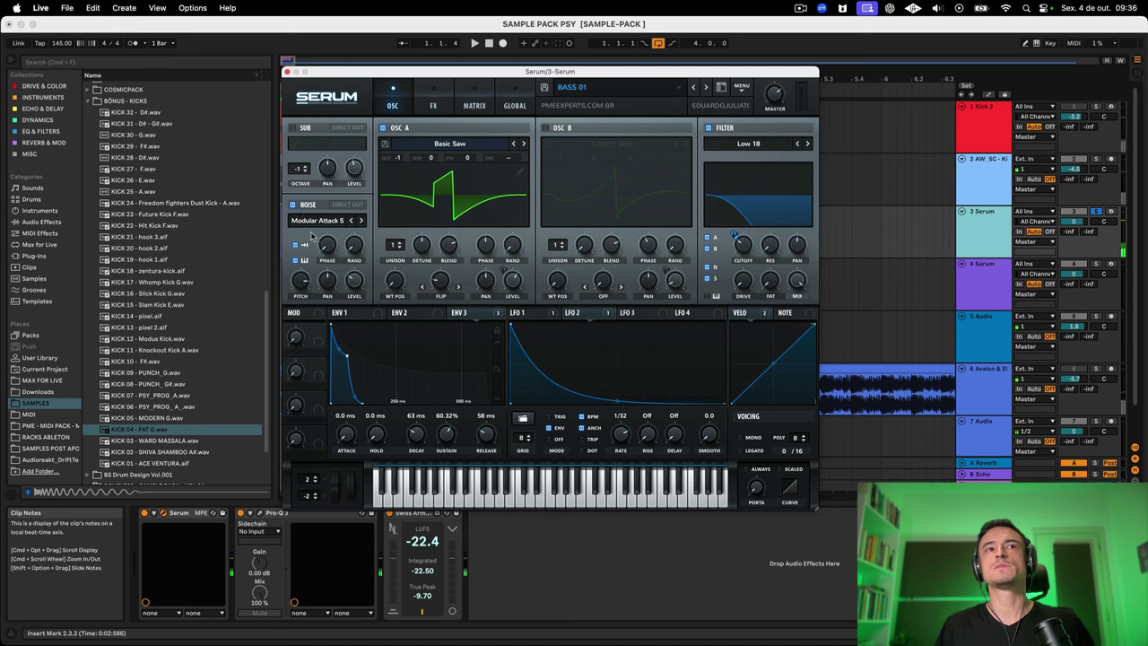
click(296, 220)
mouse_move(321, 279)
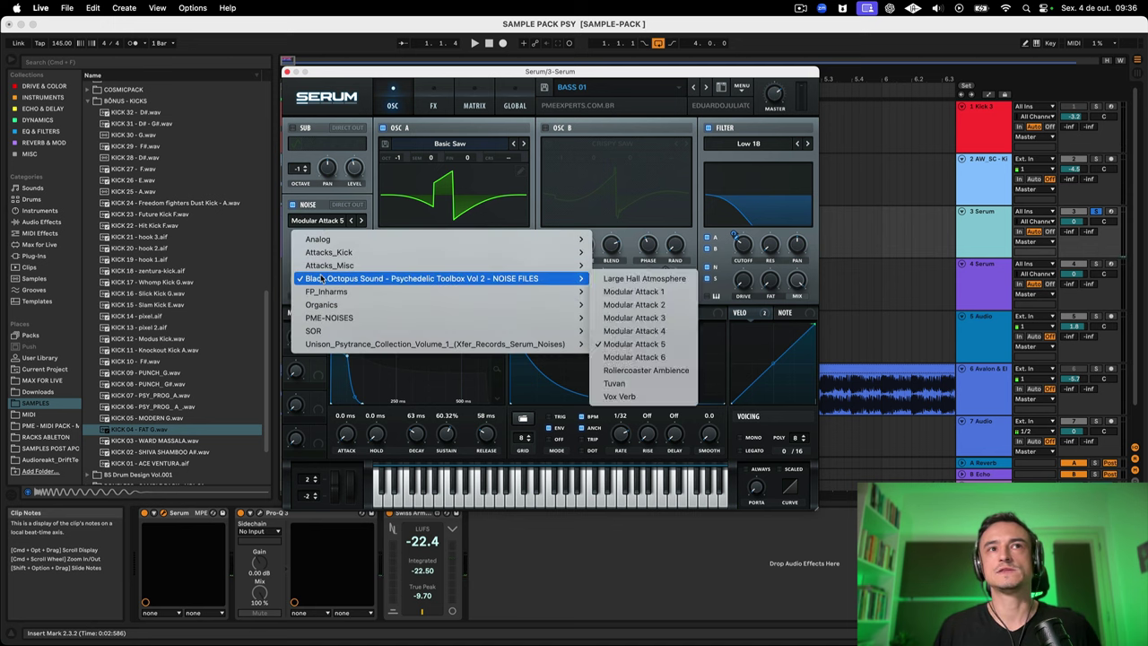
click(325, 207)
key(space)
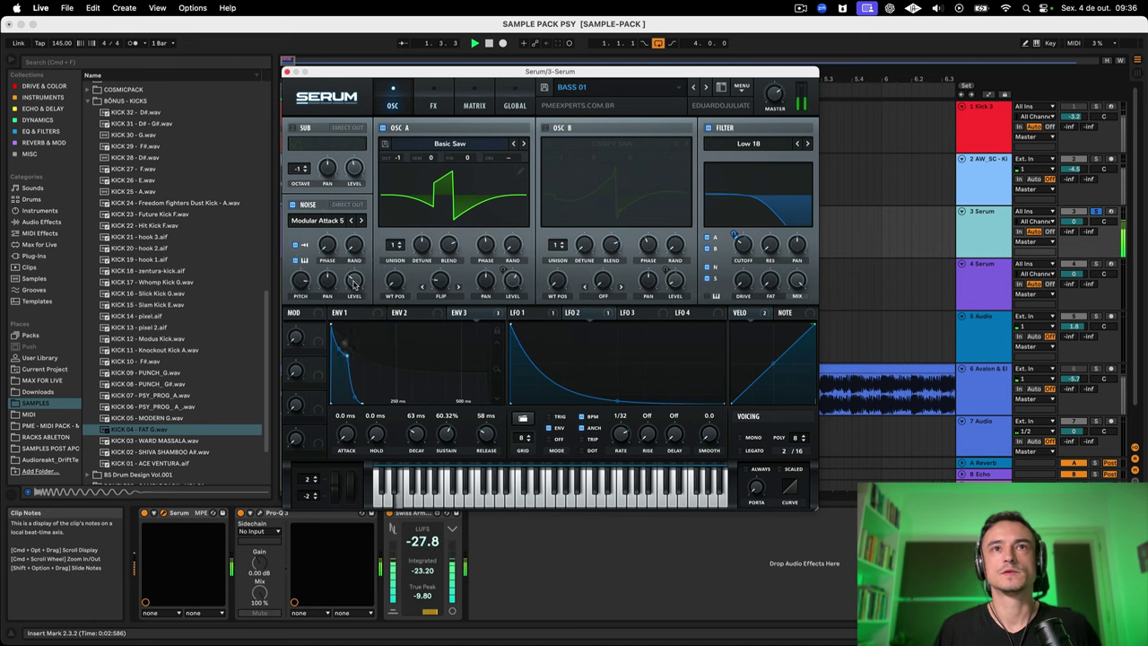
click(360, 220)
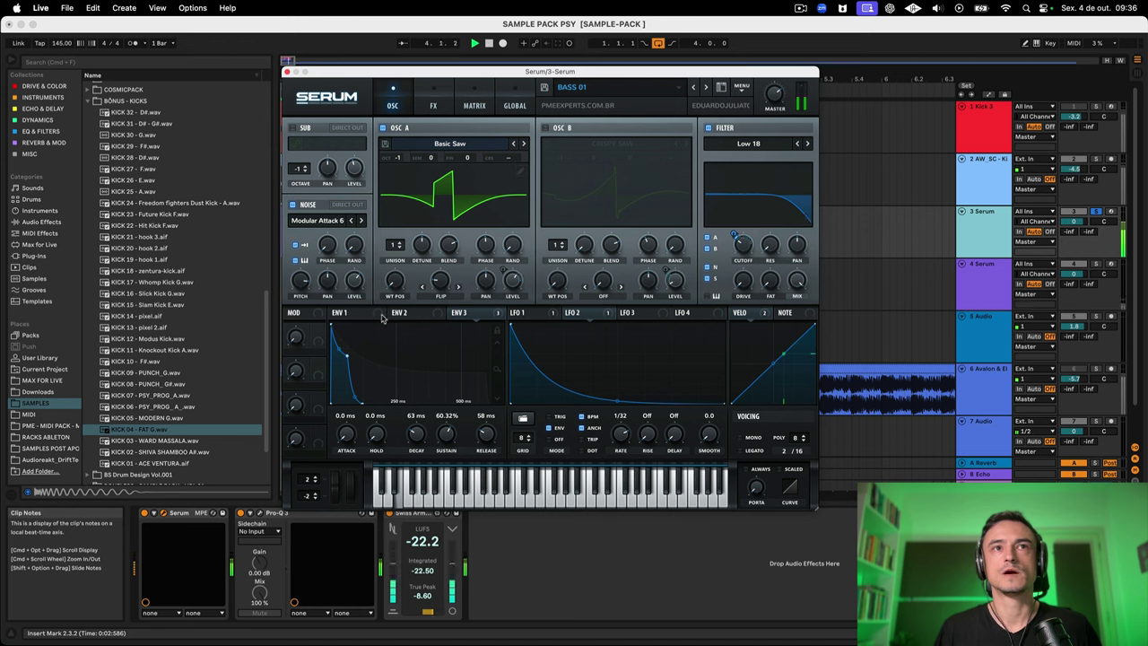
Step: Adjust the noise oscillator's level, and play the loop with the effects rack open to hear the Asym distortion
drag(356, 287, 351, 325)
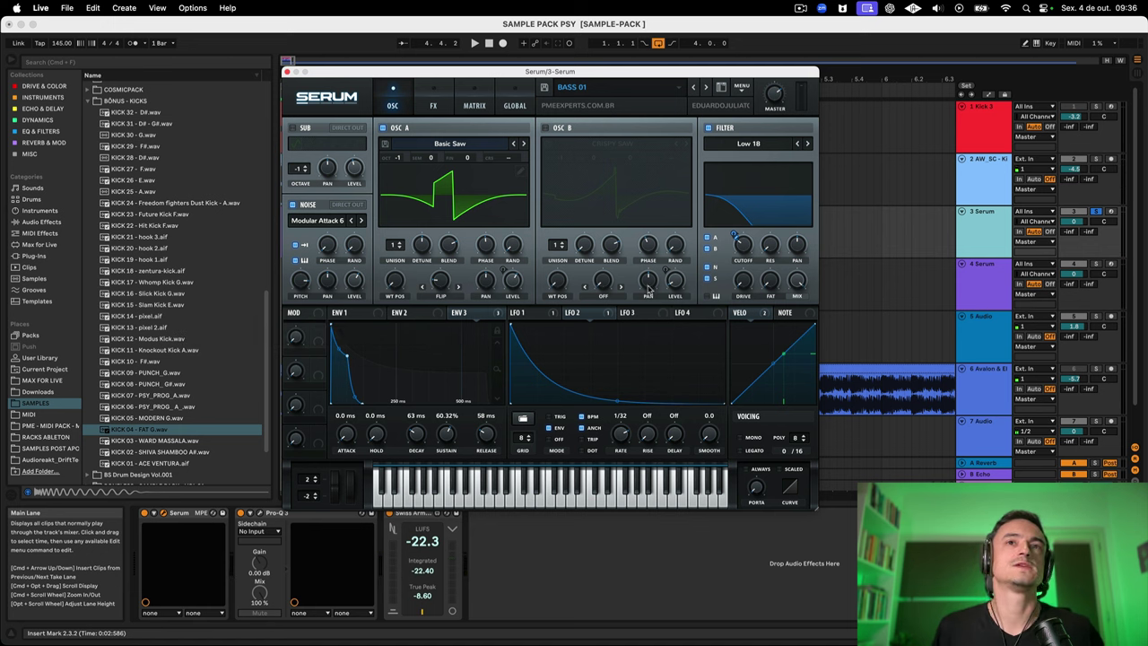
click(434, 105)
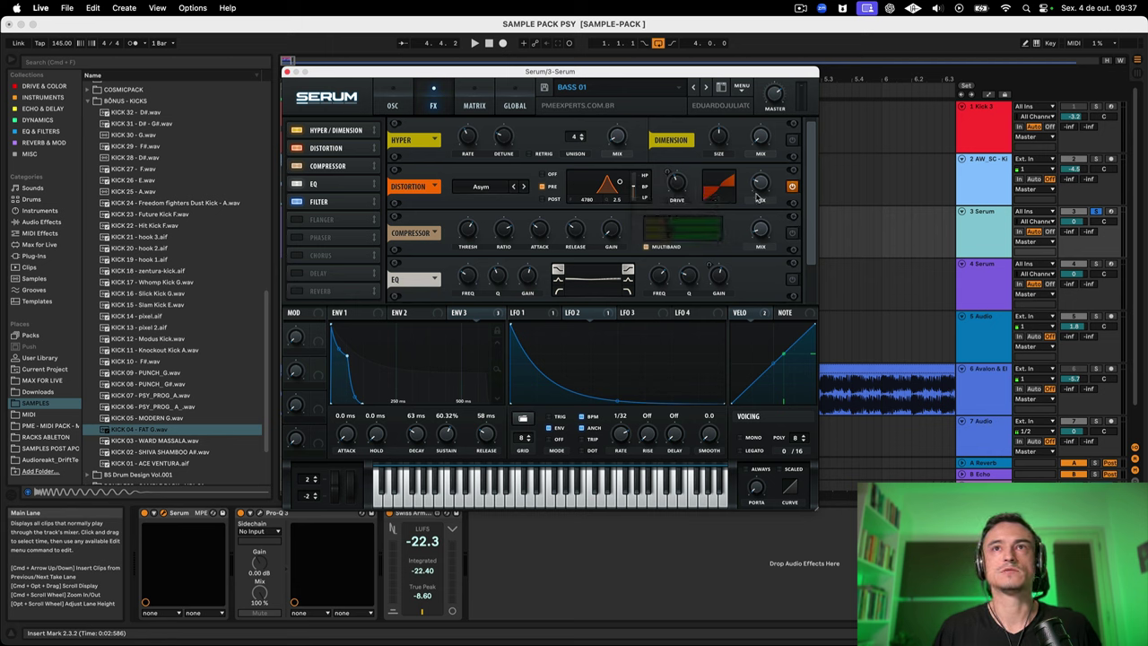
key(space)
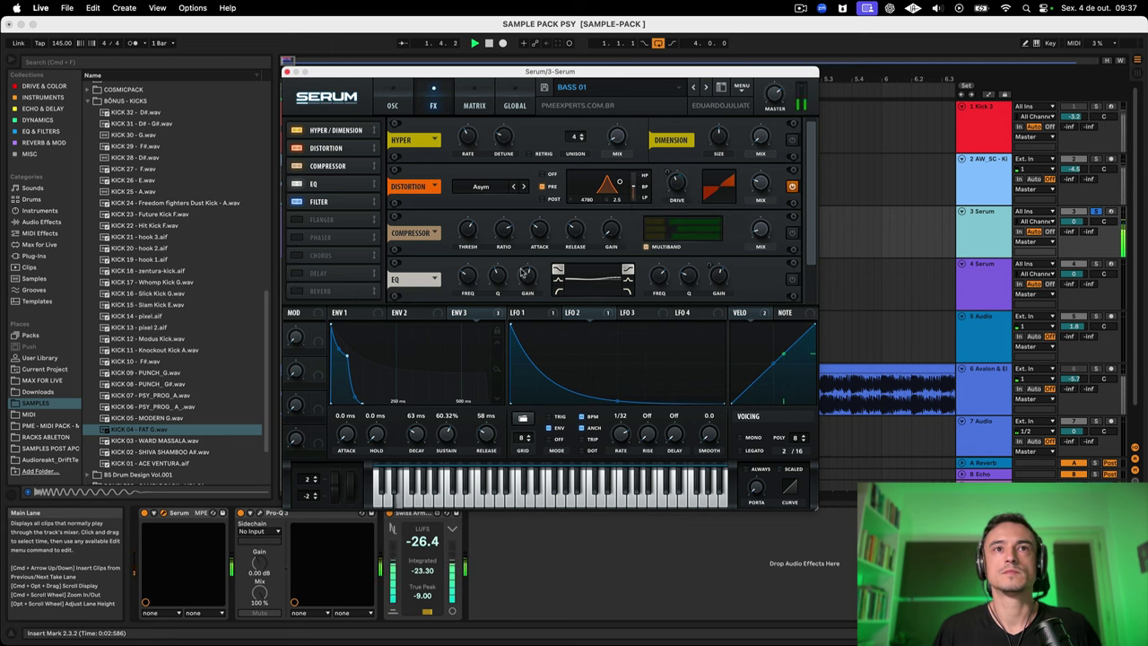
Step: Check ENV 3's modulation of the distortion drive and EQ gain, and play the loop with the EQ effect enabled
click(481, 314)
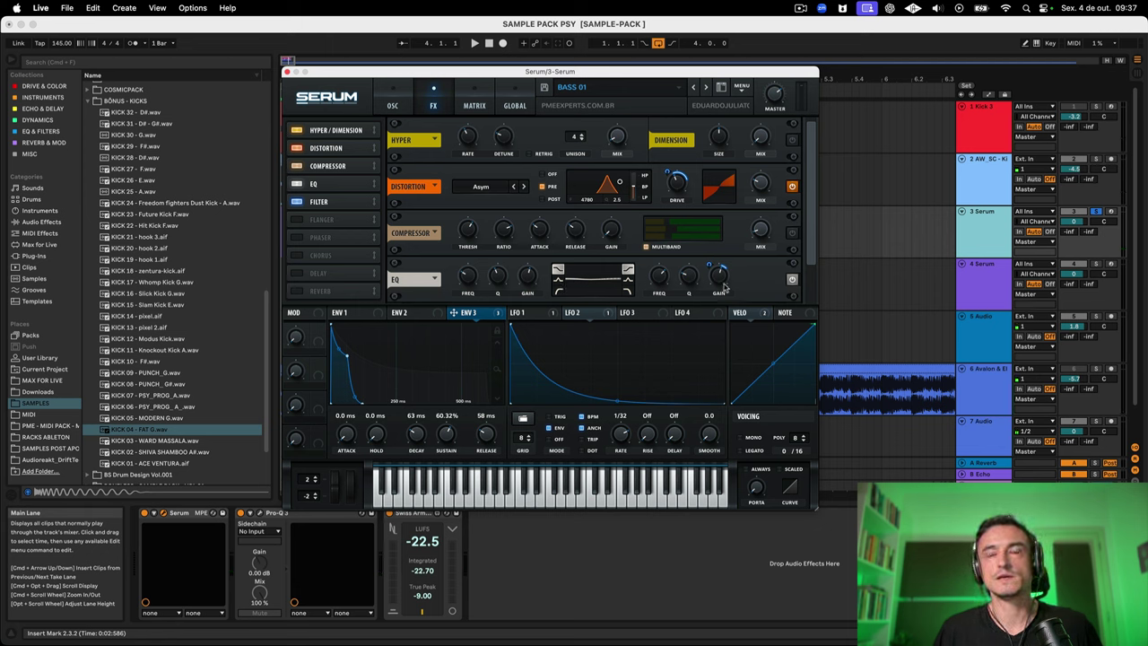
mouse_move(722, 272)
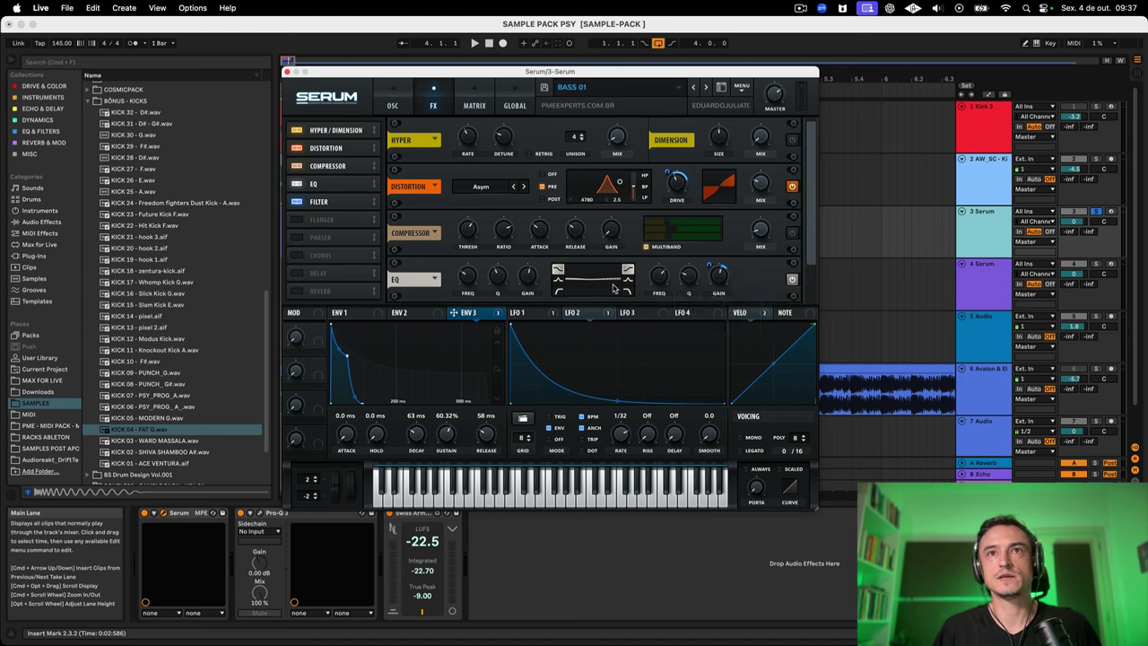
key(space)
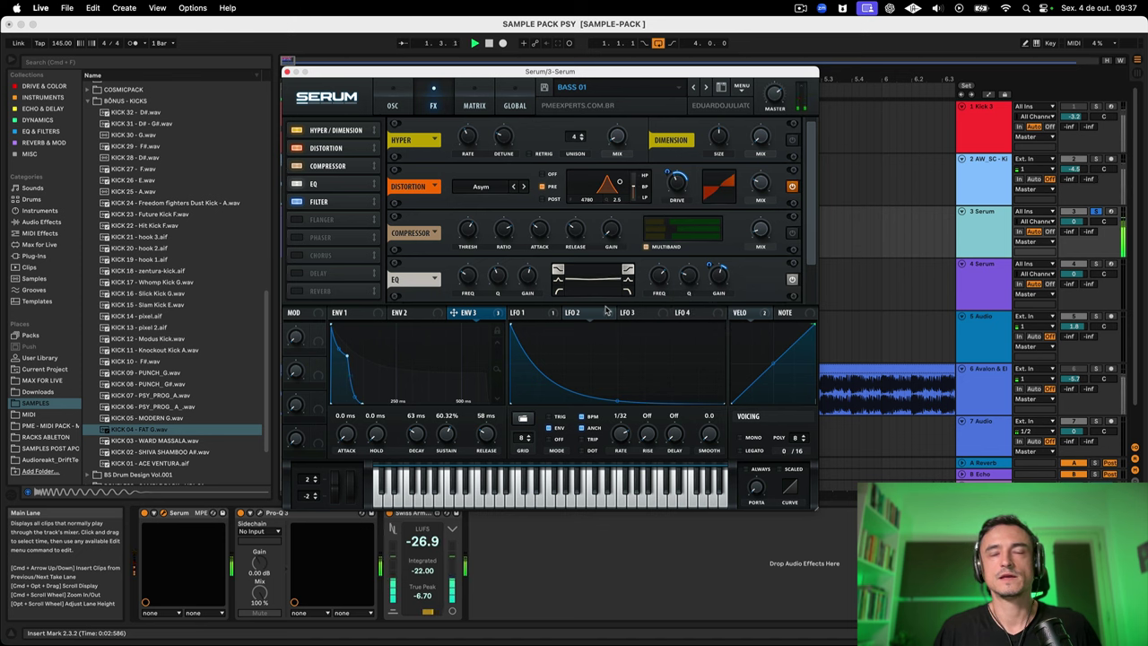
mouse_move(607, 310)
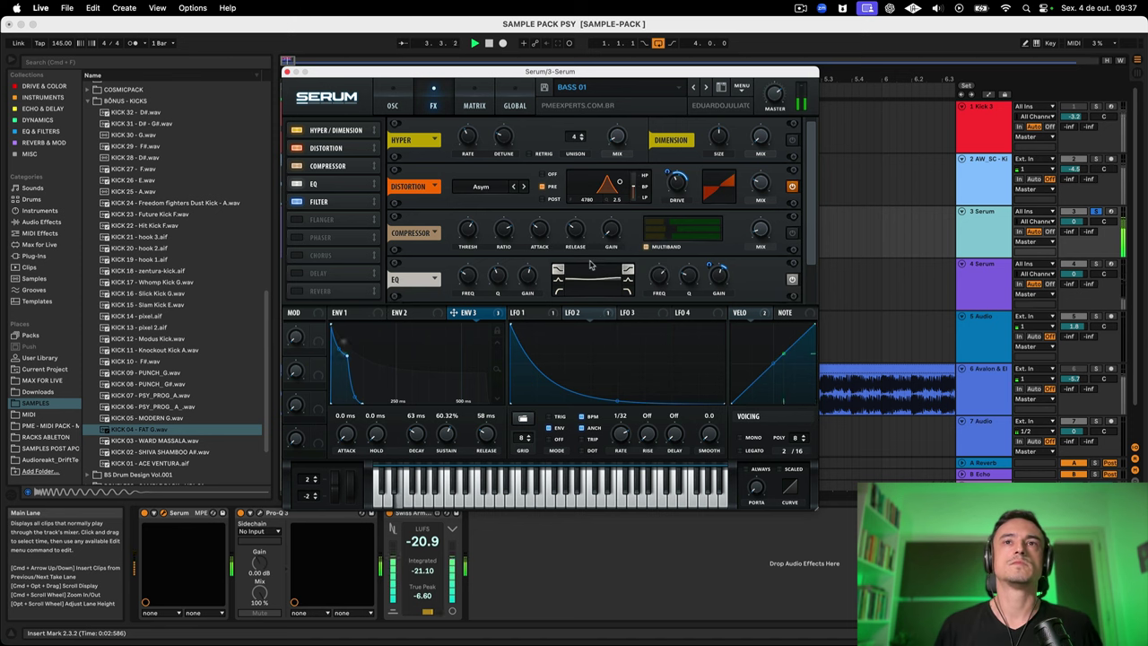
Step: Enable the multiband compressor and adjust its mix during playback, and turn on the Hyper/Dimension effect
click(793, 233)
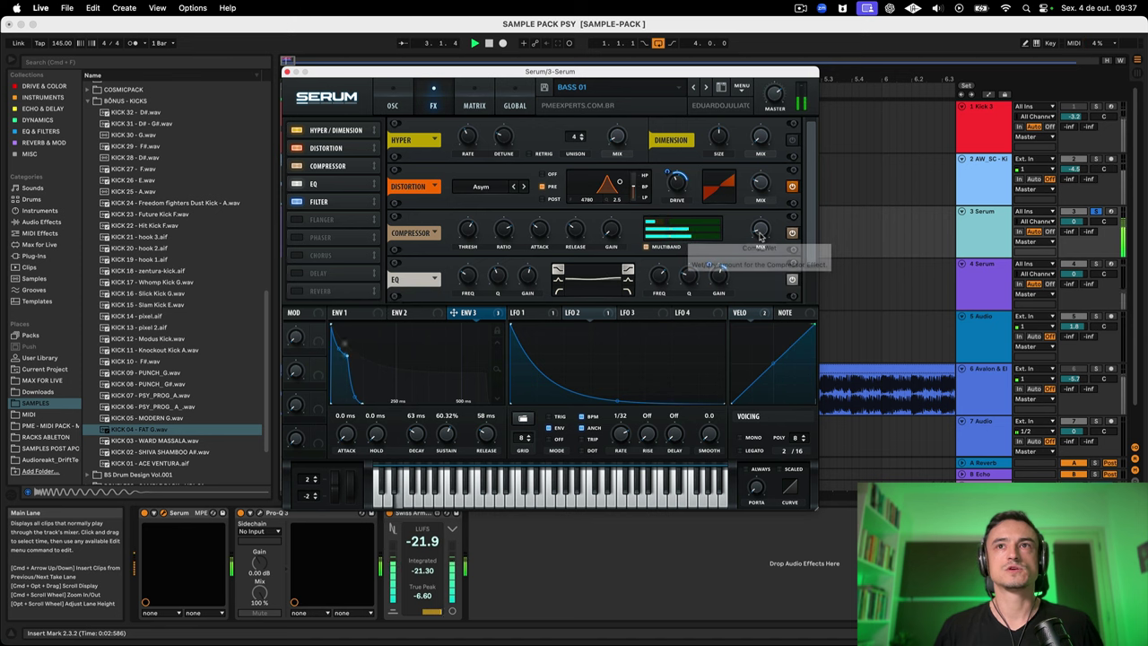
drag(761, 235, 762, 235)
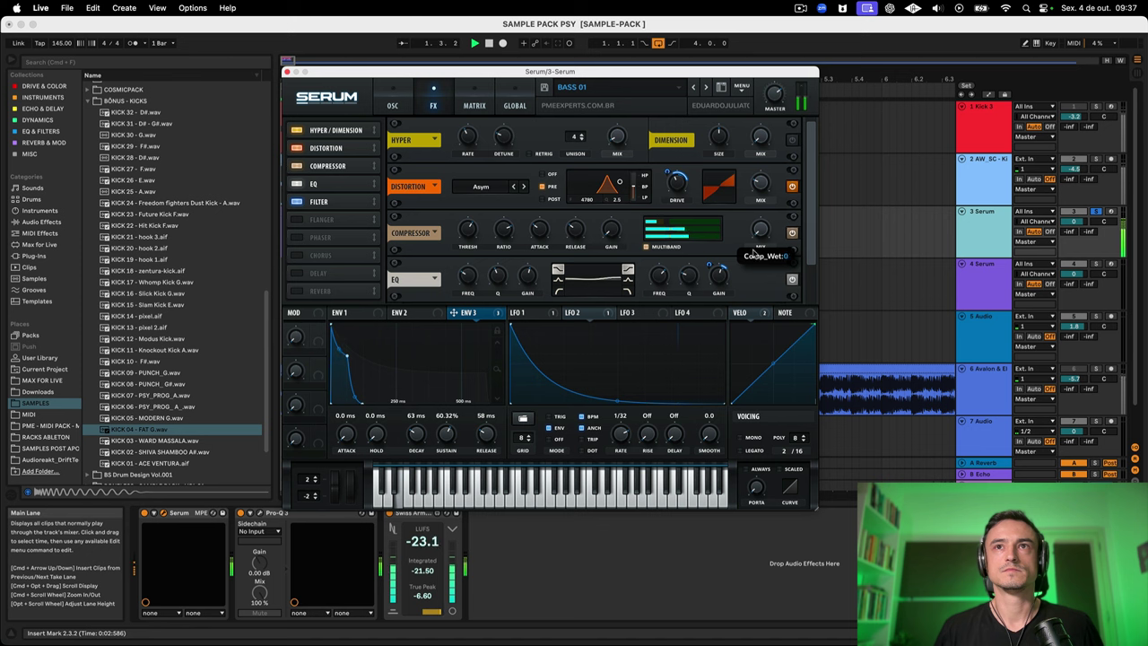
drag(764, 228, 762, 235)
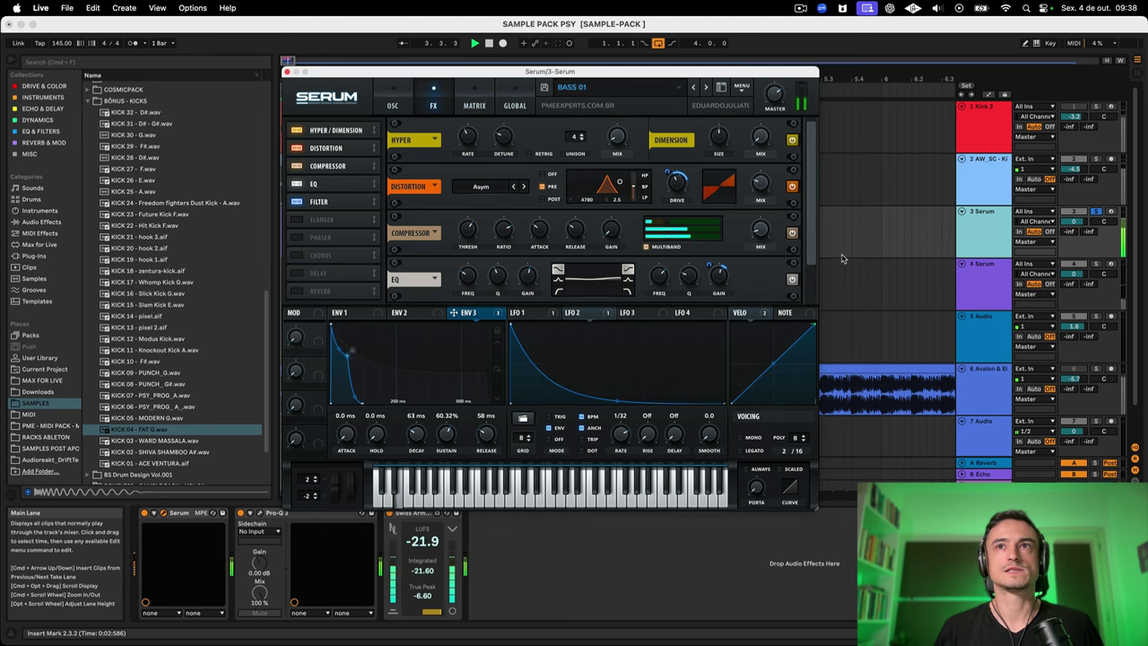
Step: Compare the MG Low 6 filter in the effects rack with the main Low 18 filter during playback, toggling the effects filter
drag(812, 245, 816, 312)
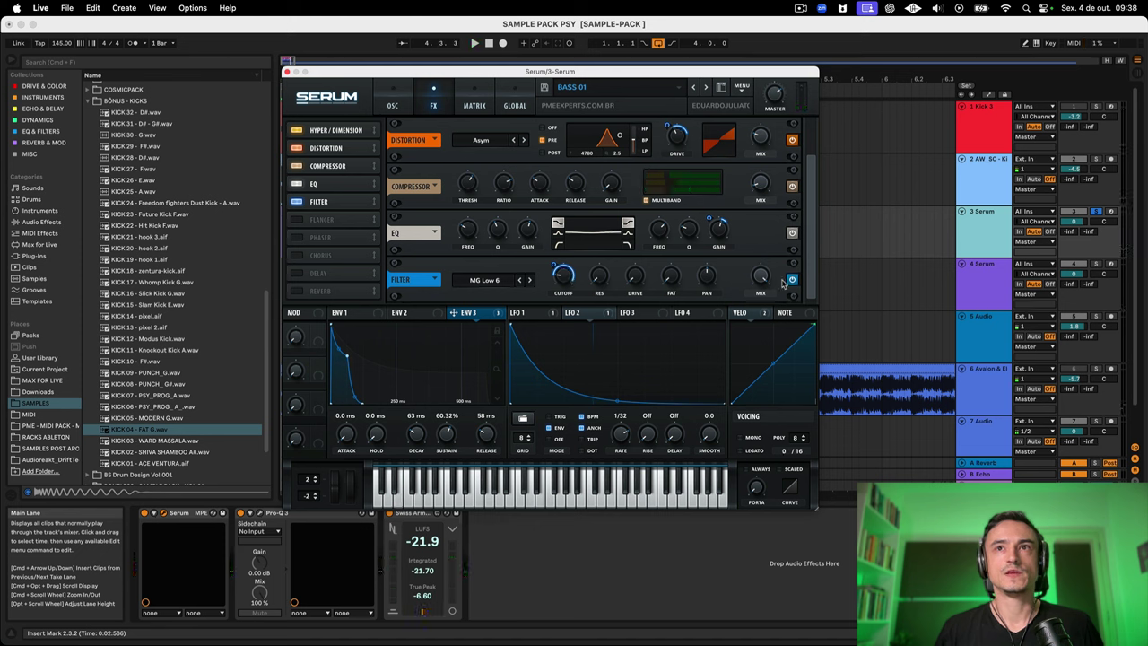
key(space)
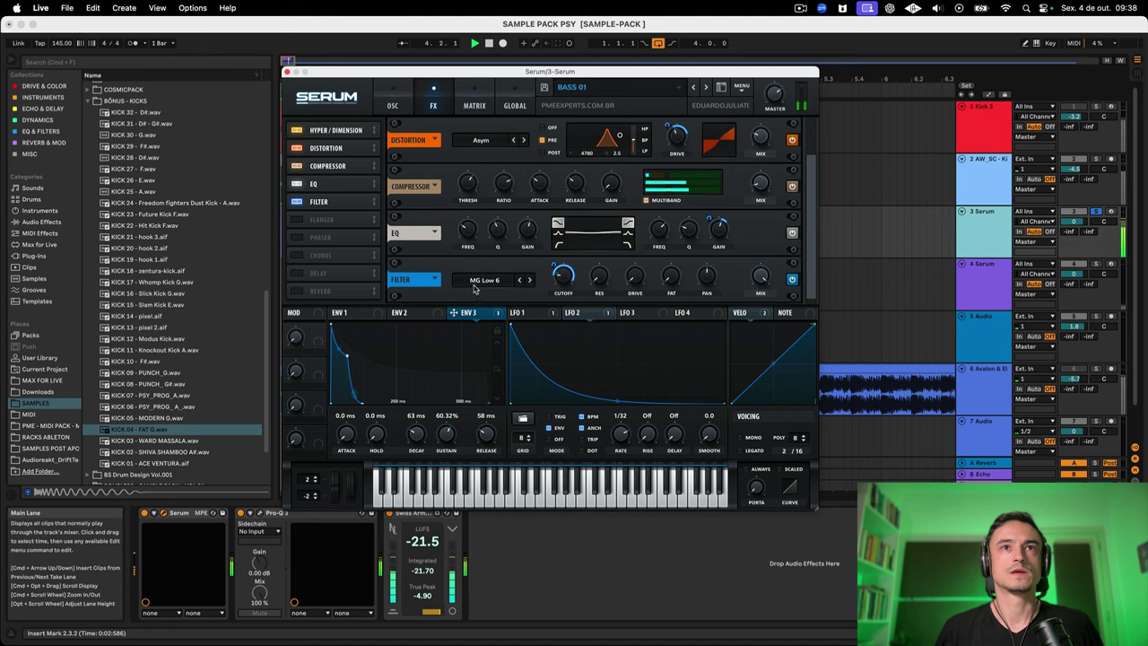
click(392, 104)
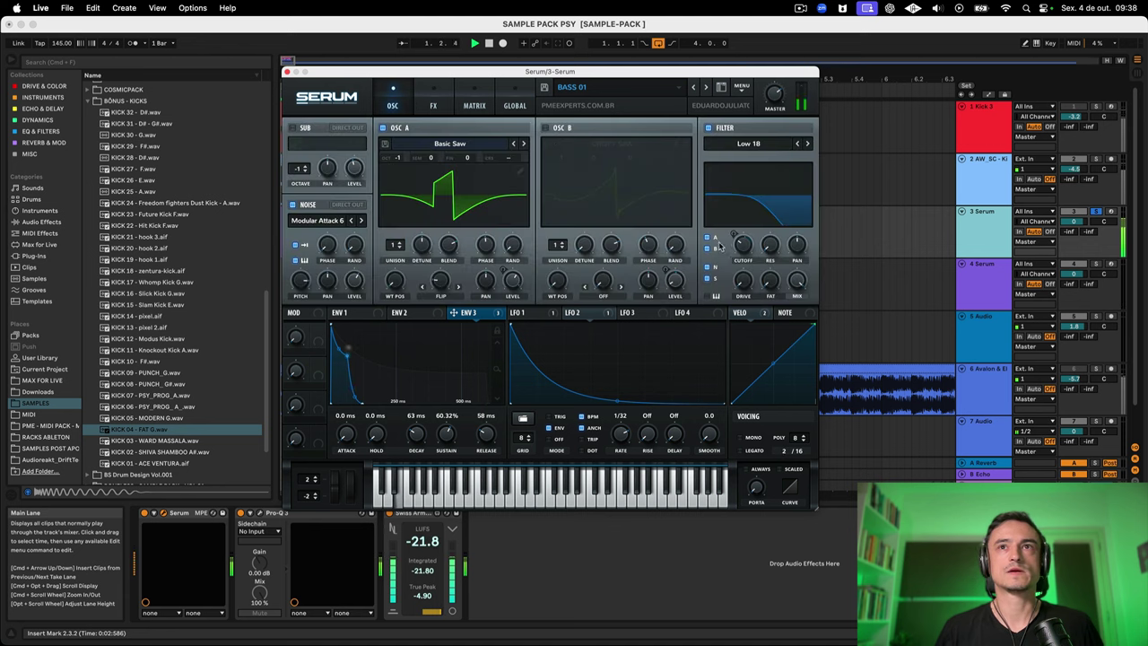
click(432, 105)
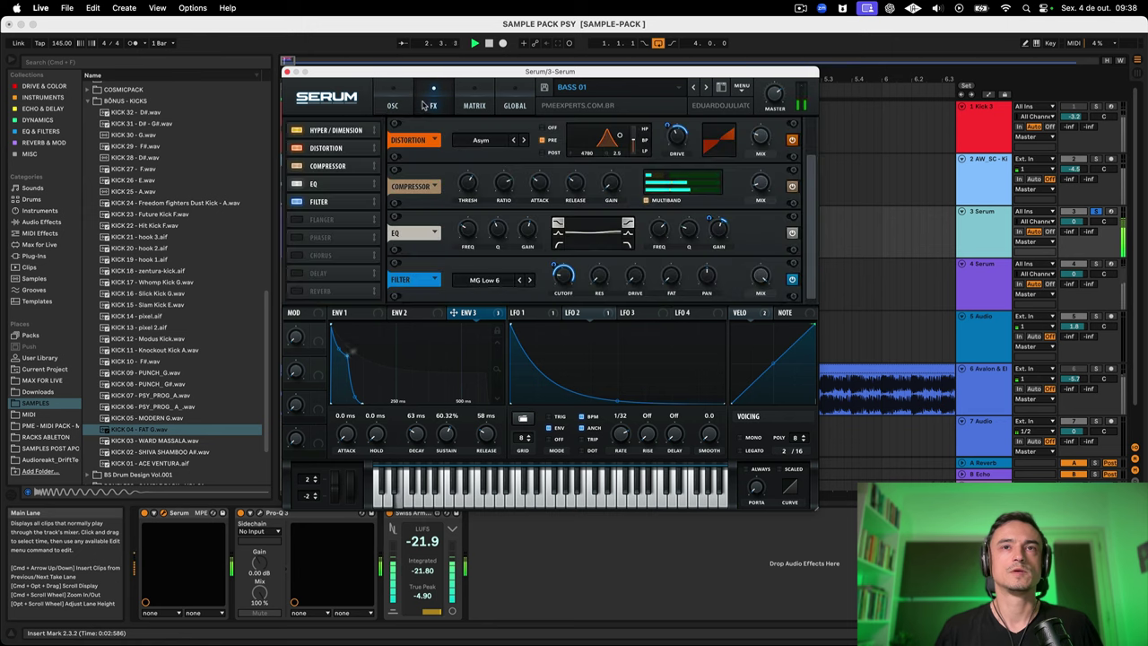
click(792, 279)
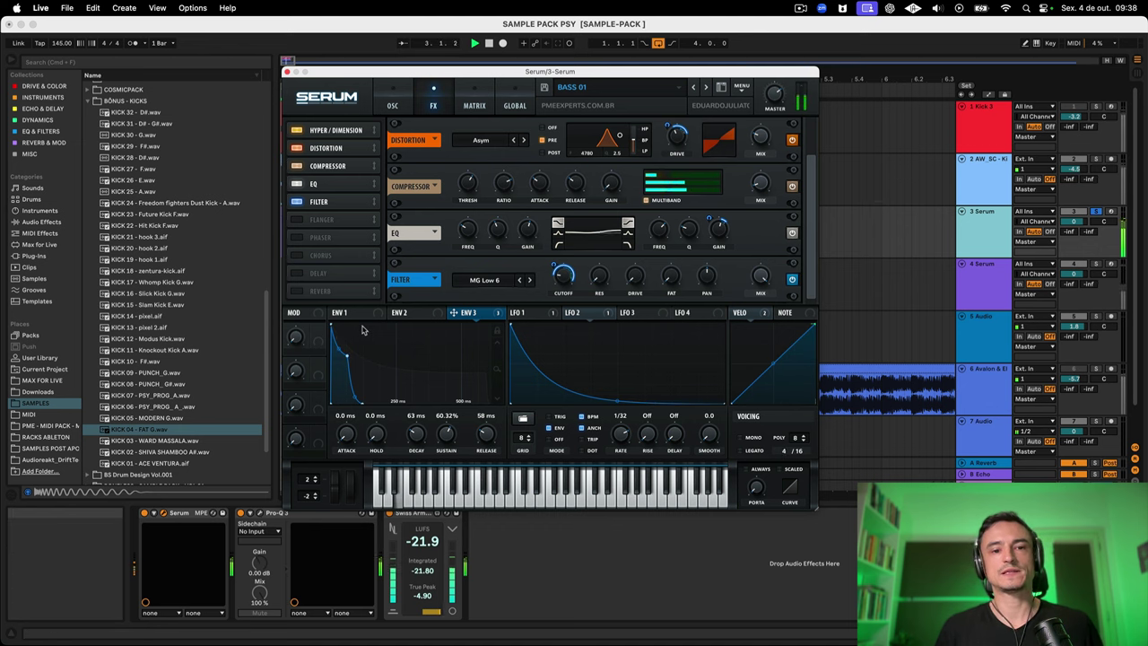
Step: Enable oscillator B with the CRISPY SAW wavetable, and unsolo the Serum bass track to play it with the other tracks
click(247, 358)
scroll(247, 357, down, 1)
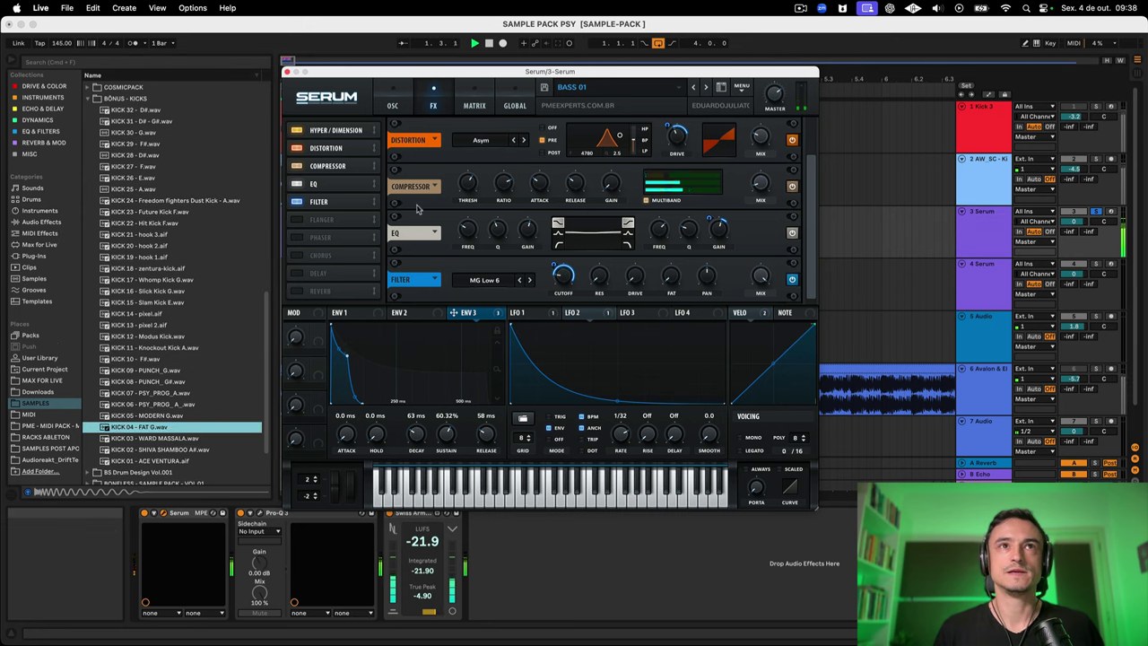
click(398, 106)
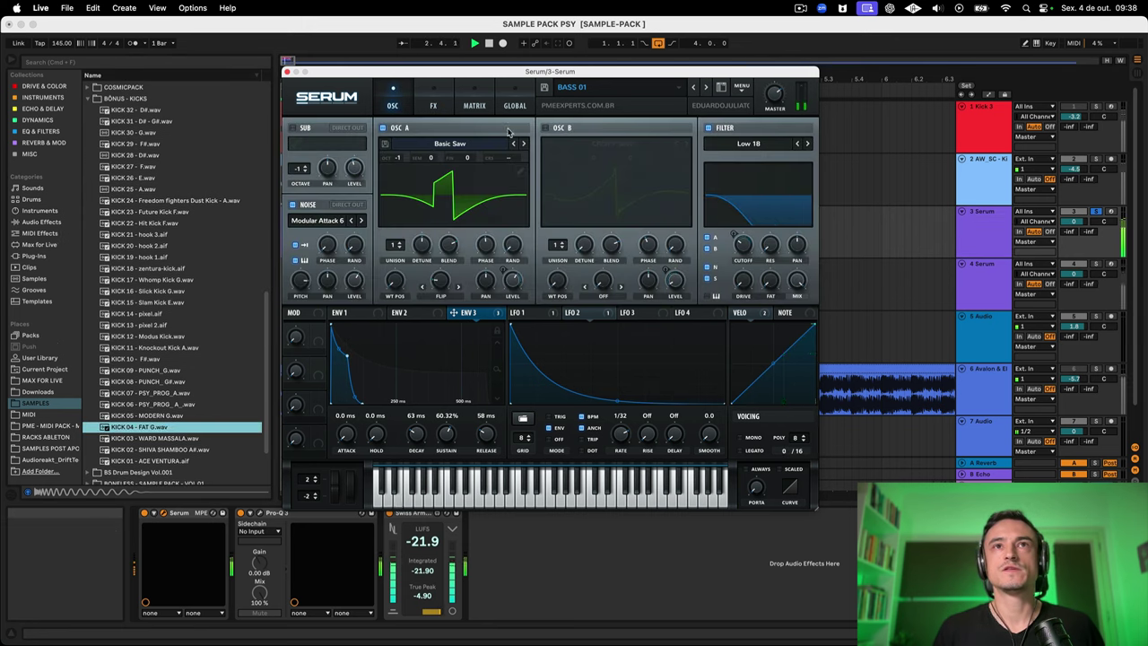
click(546, 128)
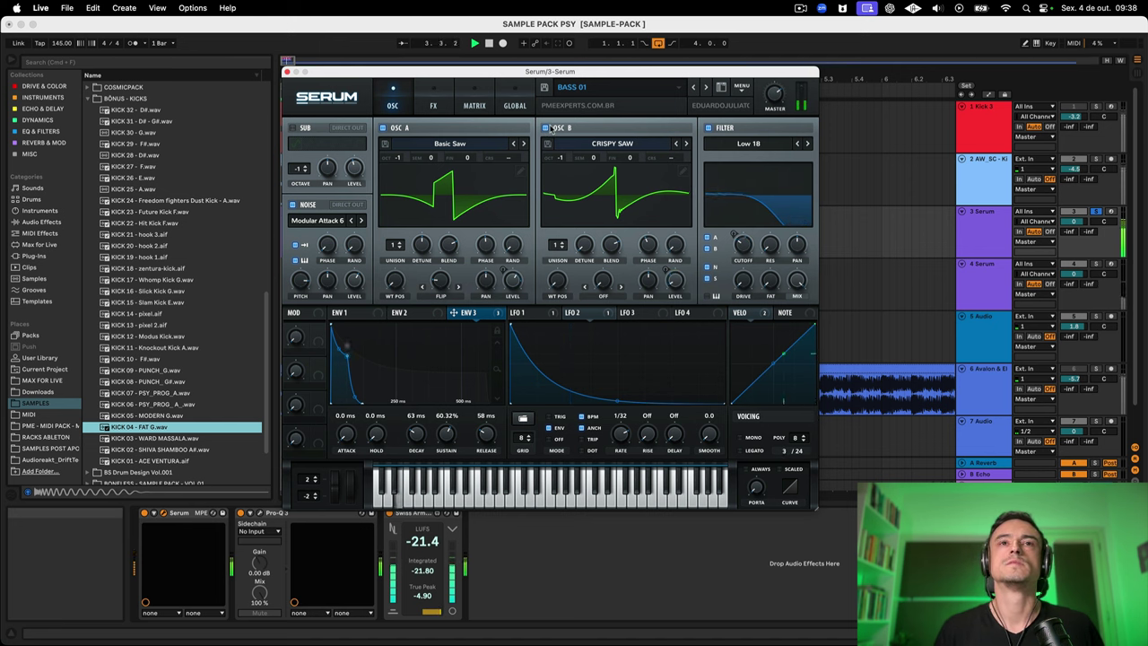
key(space)
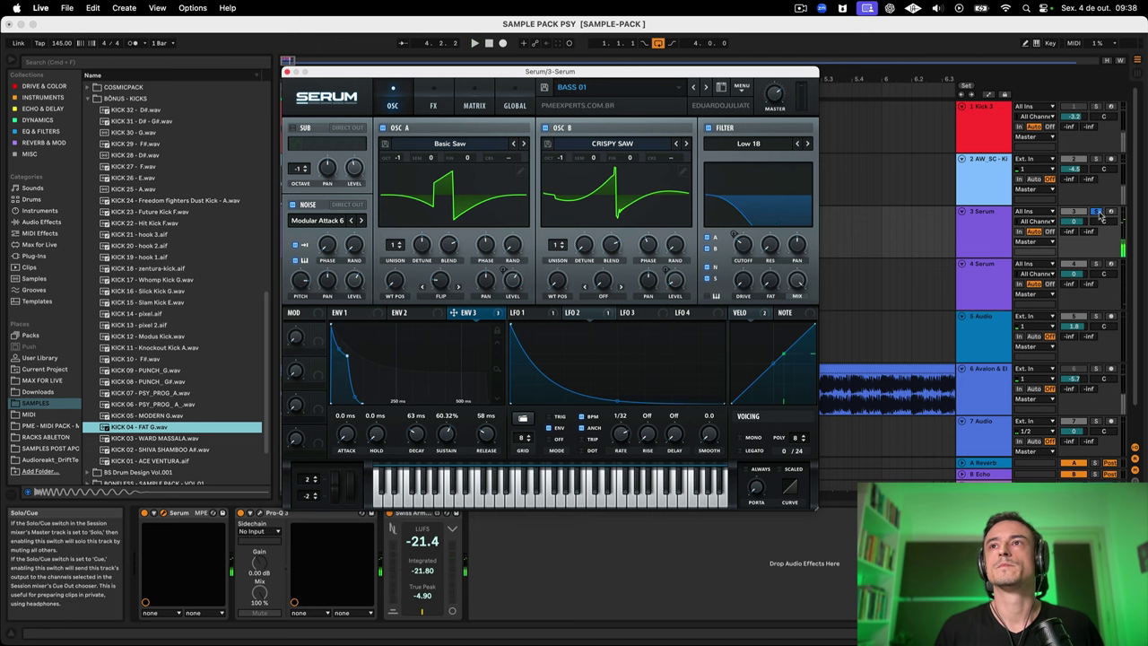
click(1096, 212)
key(space)
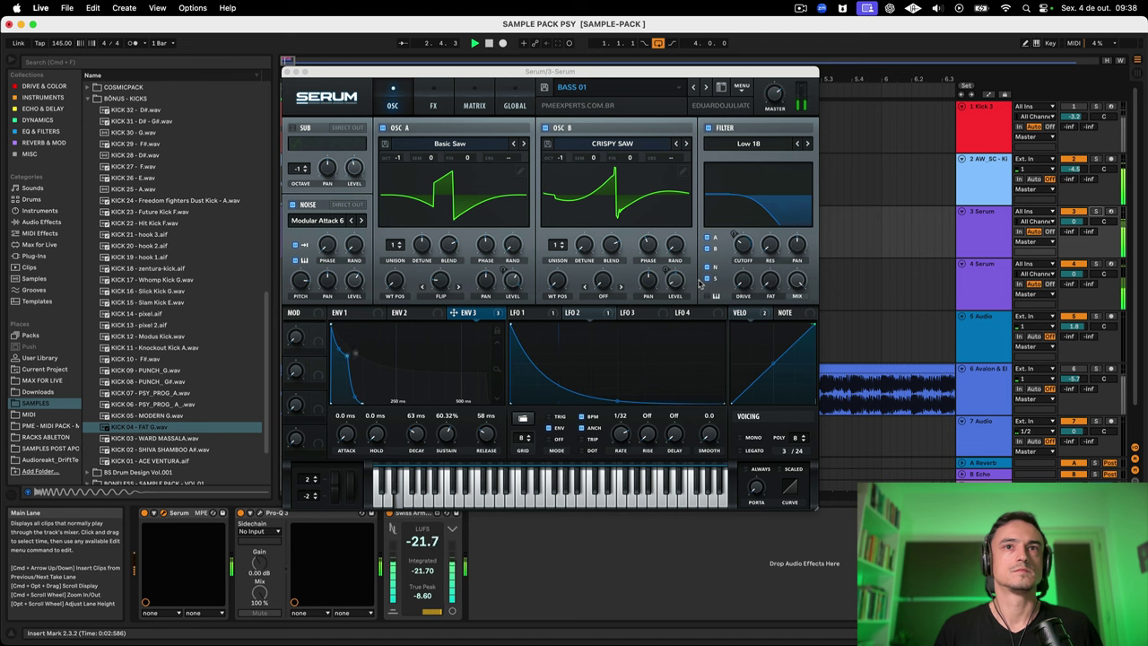
Step: Set the velocity modulation of oscillator B's level to 37, and toggle the noise oscillator off and on for comparison
click(579, 314)
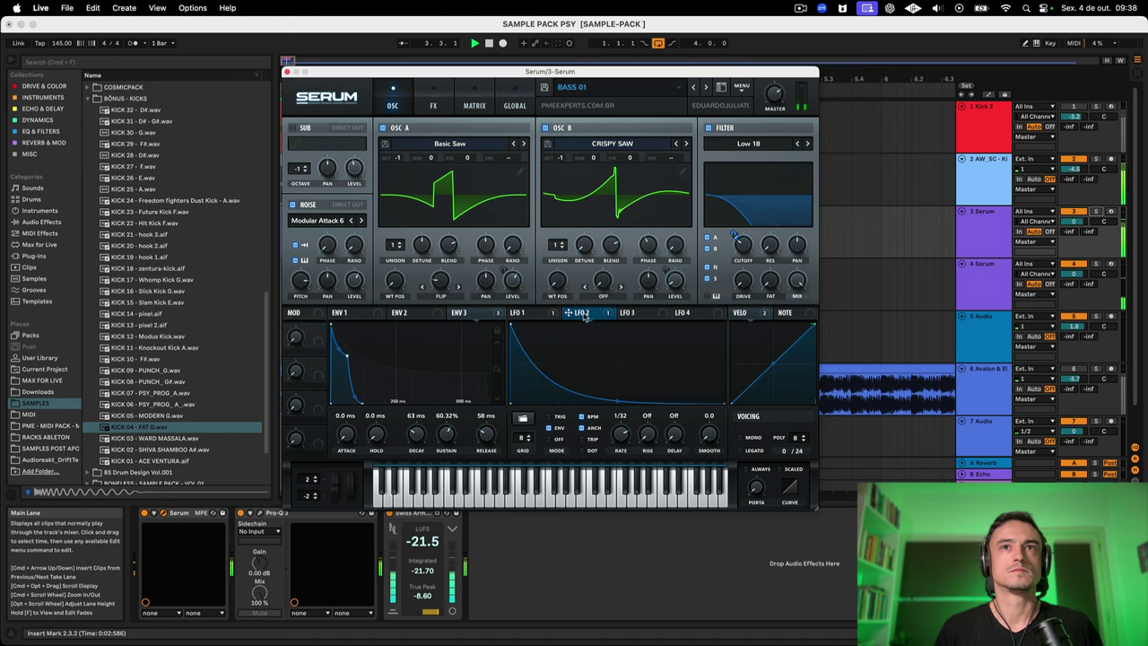
click(754, 313)
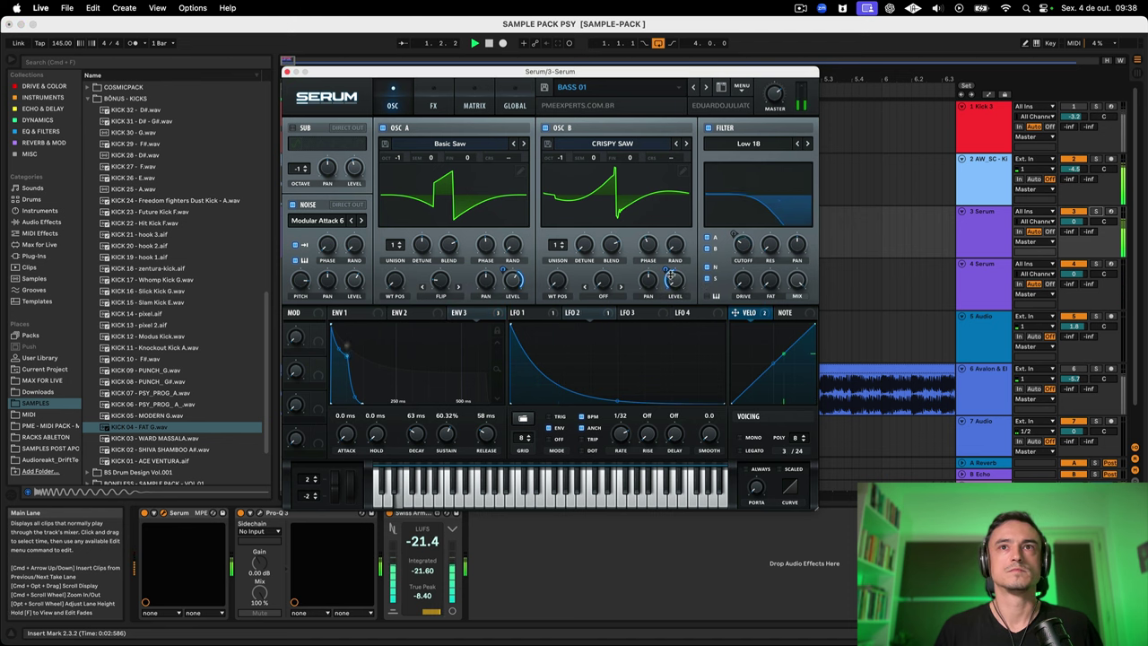
drag(672, 279, 650, 260)
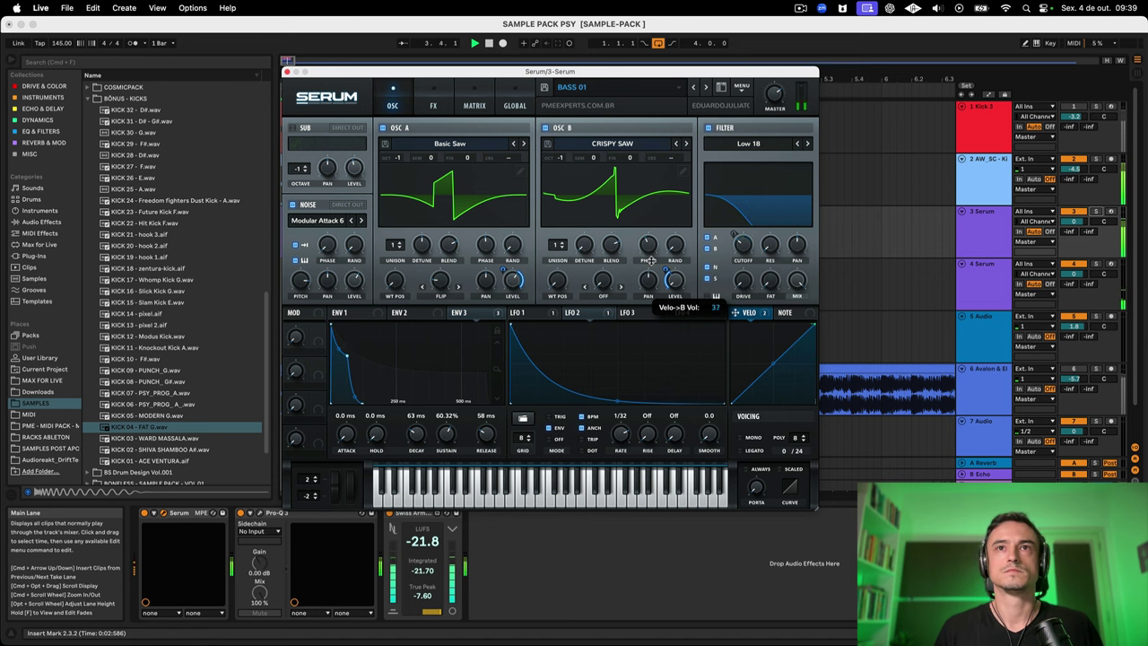
click(292, 204)
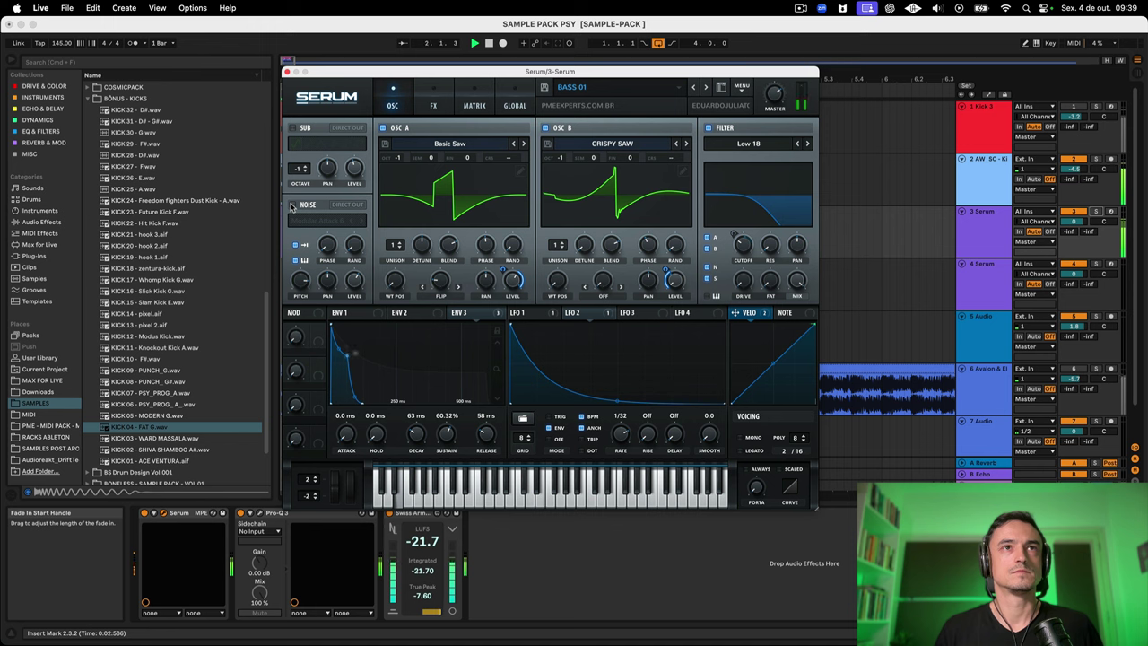
click(292, 205)
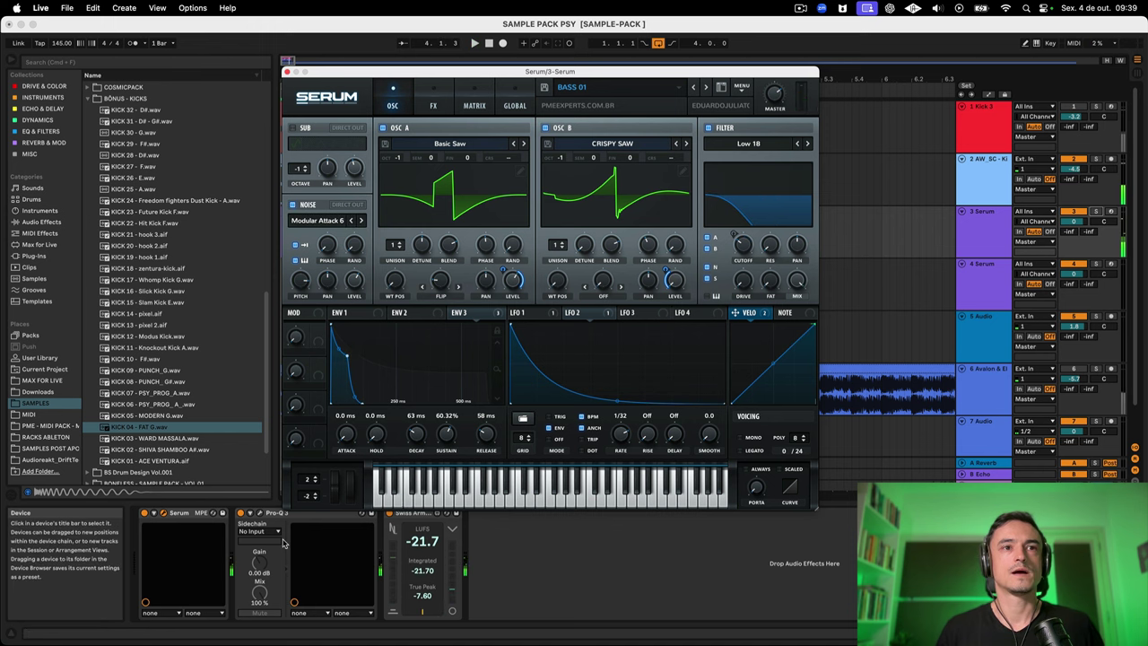
Step: Open Pro-Q 3 on the bass track, reposition its window and examine the bass spectrum during playback
click(261, 517)
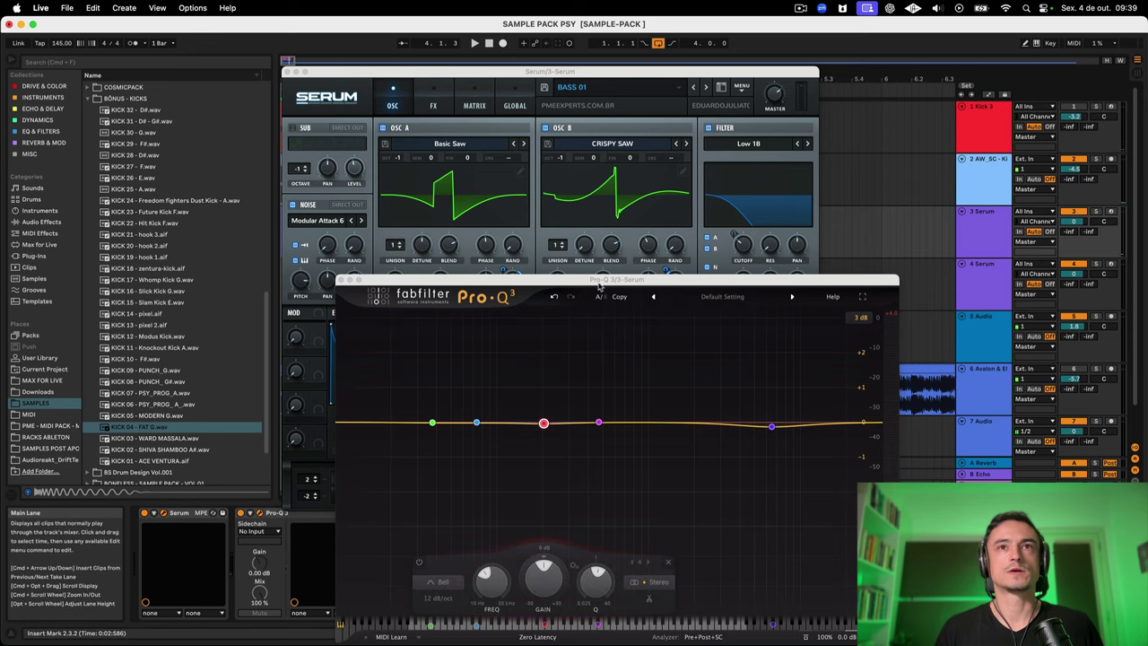
drag(801, 279, 801, 274)
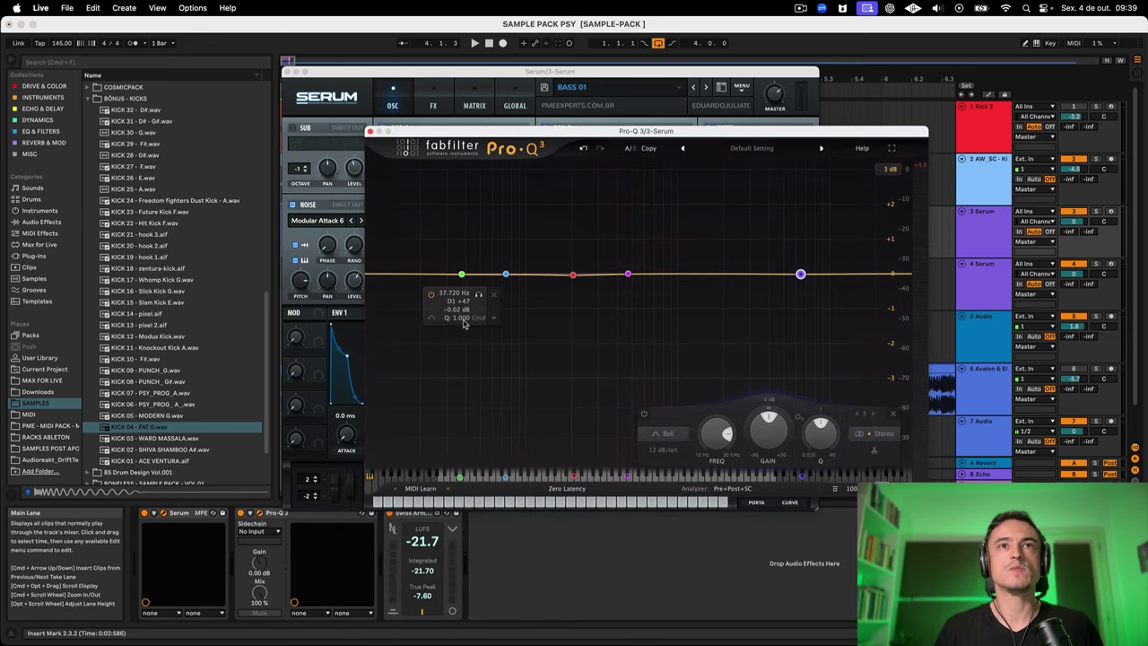
key(space)
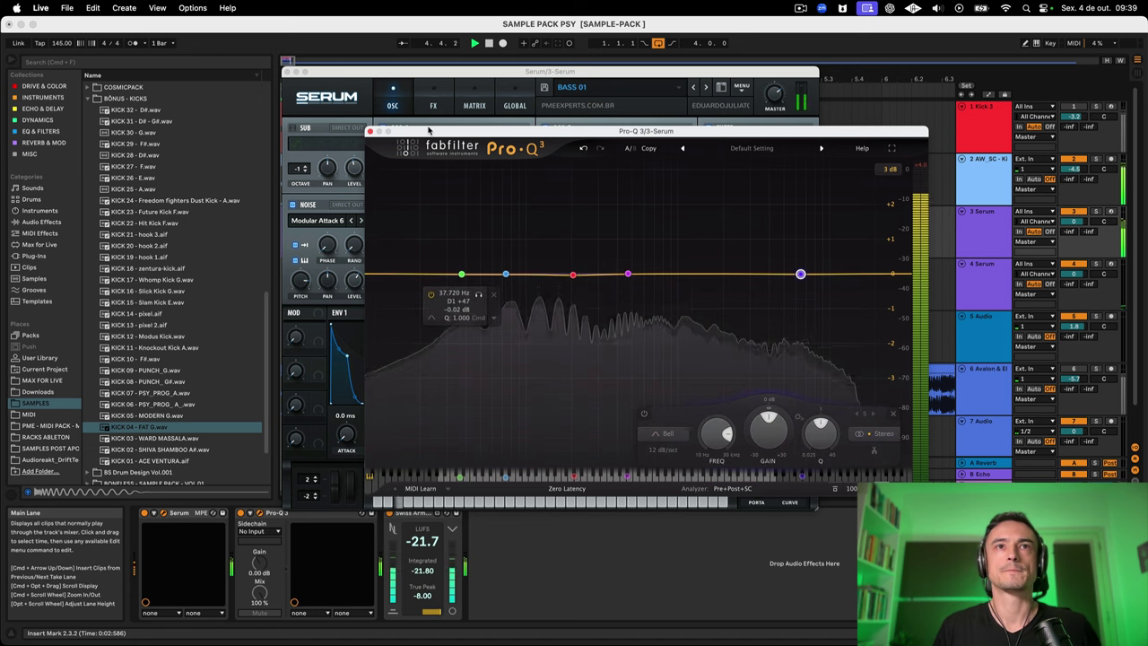
drag(430, 132, 489, 102)
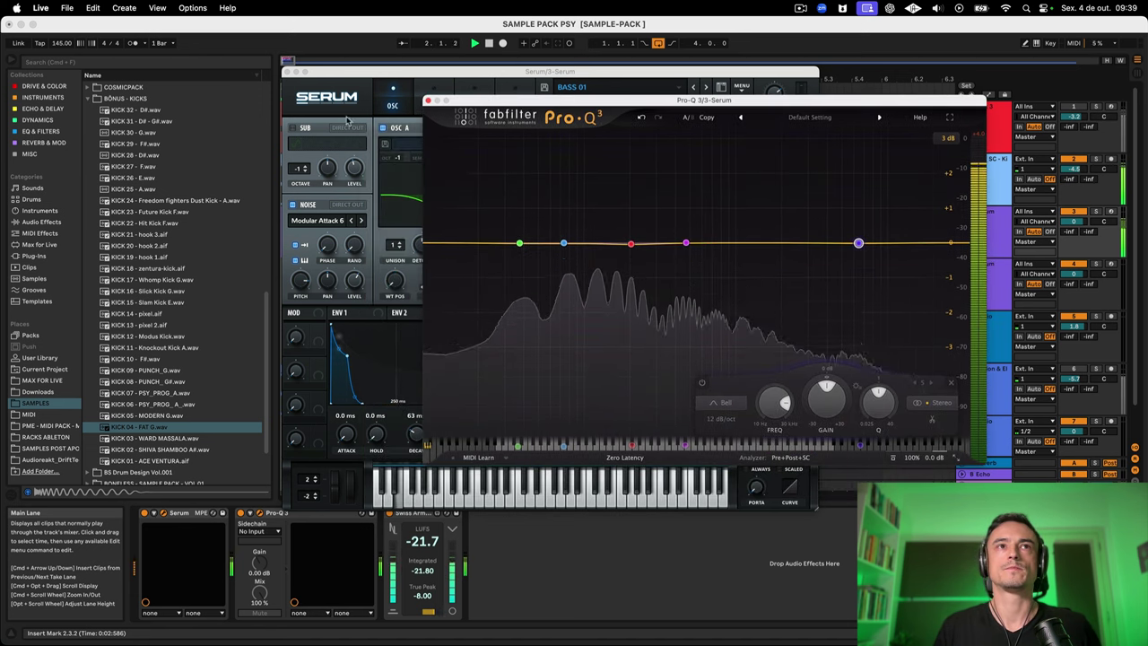
Step: Enable the sine sub oscillator and check its effect on the bass spectrum in Pro-Q 3 during playback
click(293, 138)
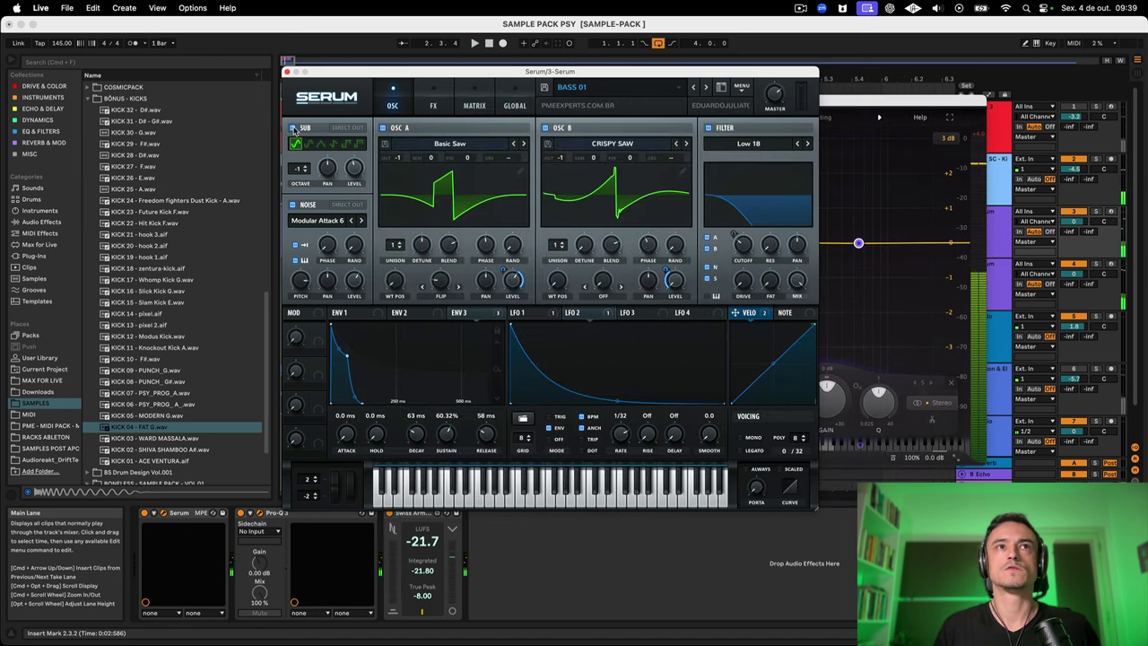
key(space)
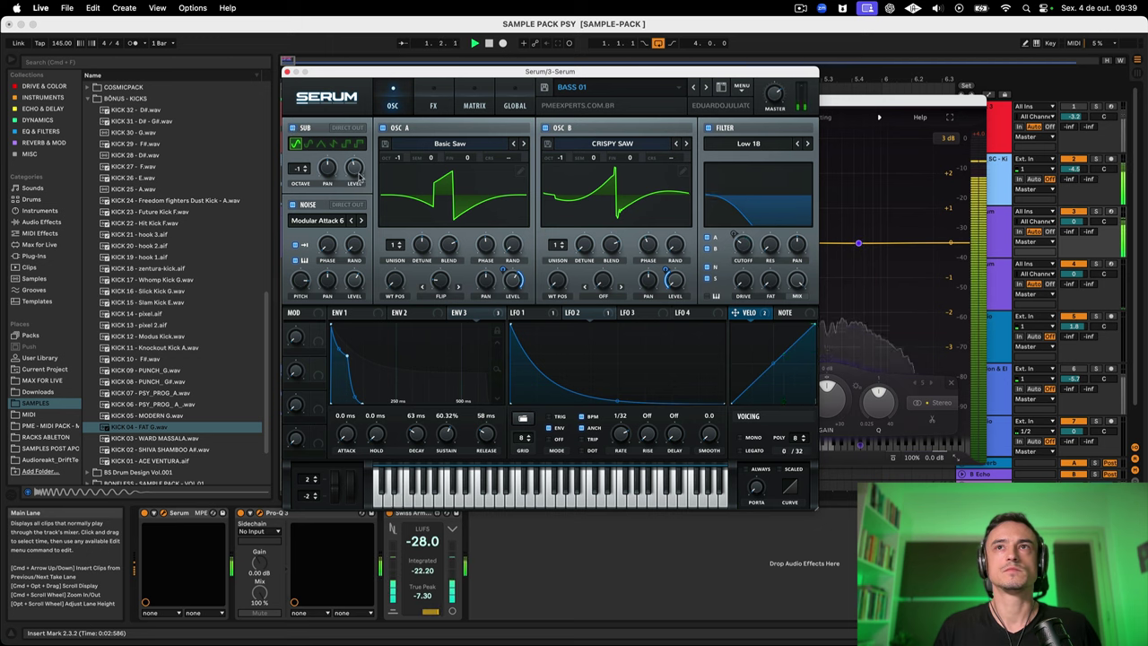
click(866, 104)
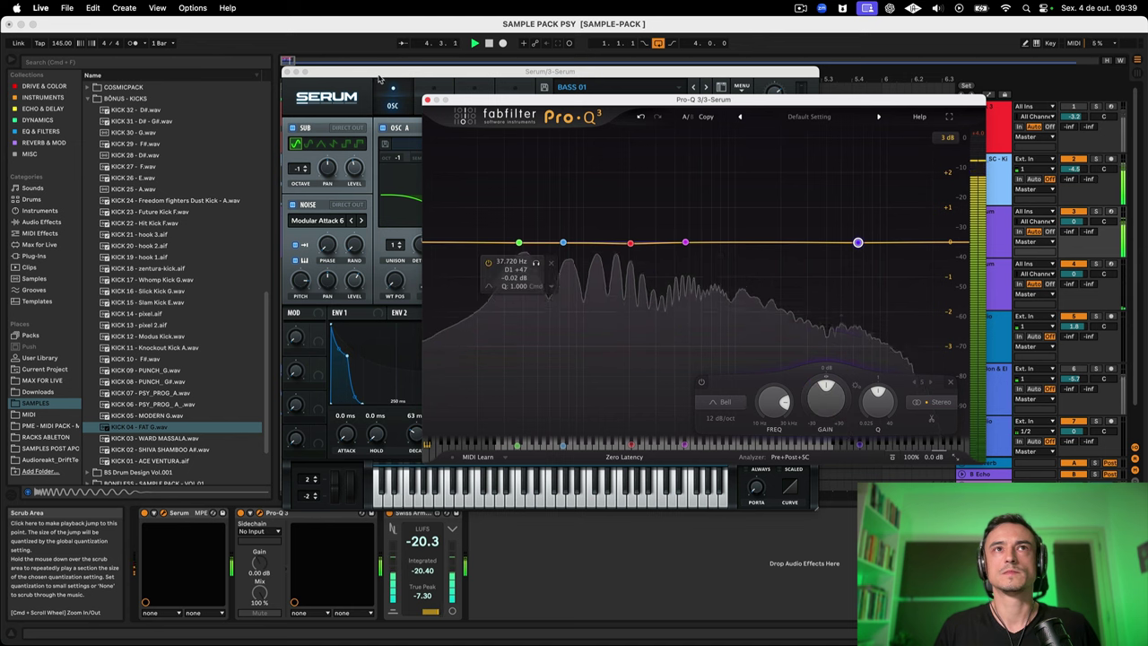
Step: Disable oscillator B, and move the Pro-Q 3 window so the oscillators and the bass spectrum can be viewed together
click(377, 108)
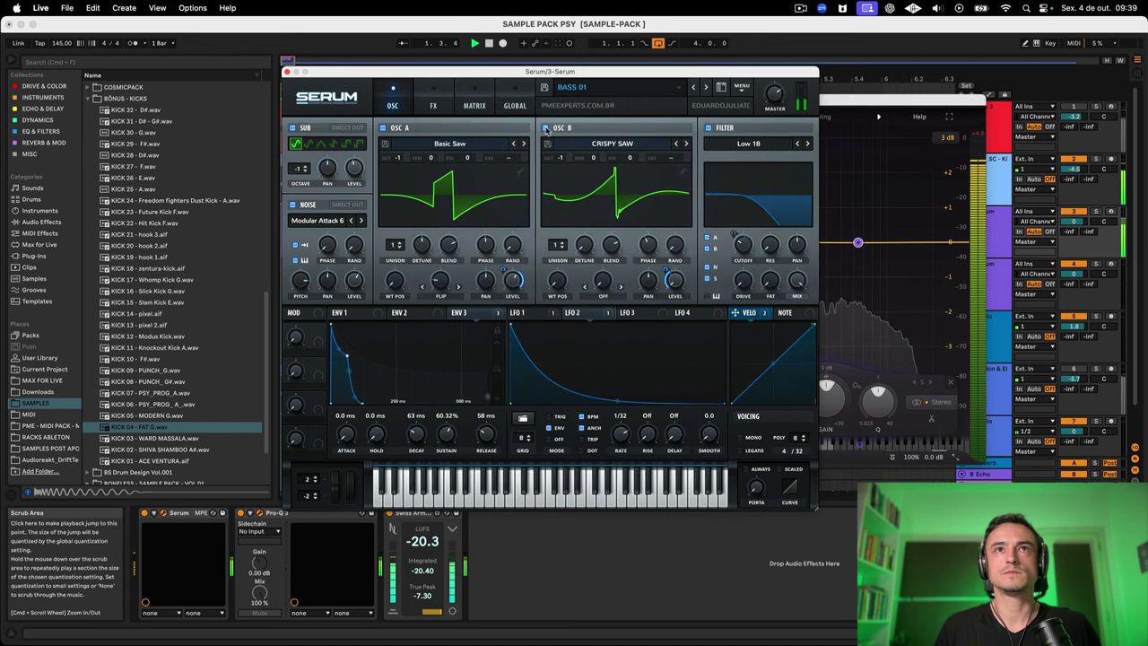
click(868, 105)
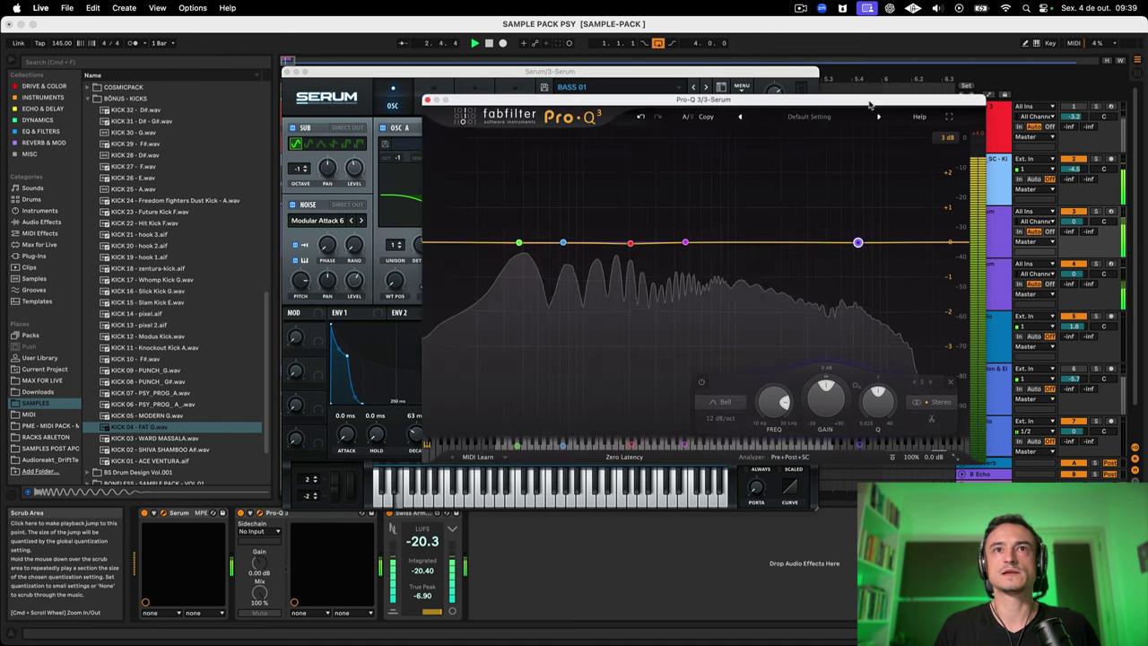
drag(868, 105, 778, 309)
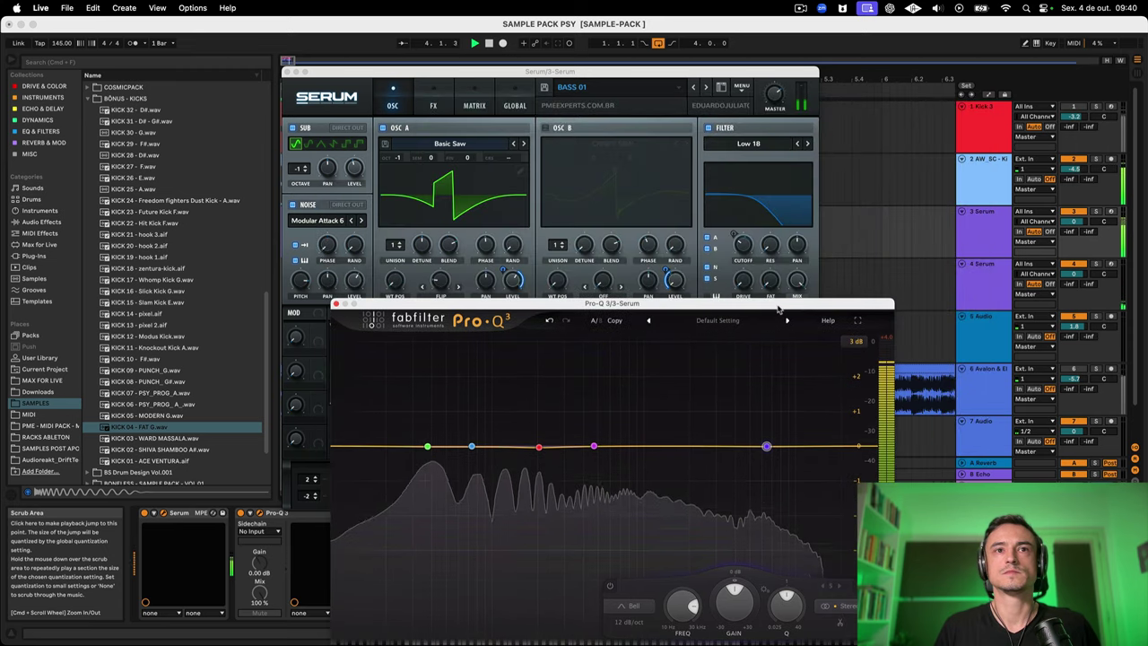
Step: Play the bass with both oscillators and examine the LFO 2 and LFO 1 modulation curves
click(295, 132)
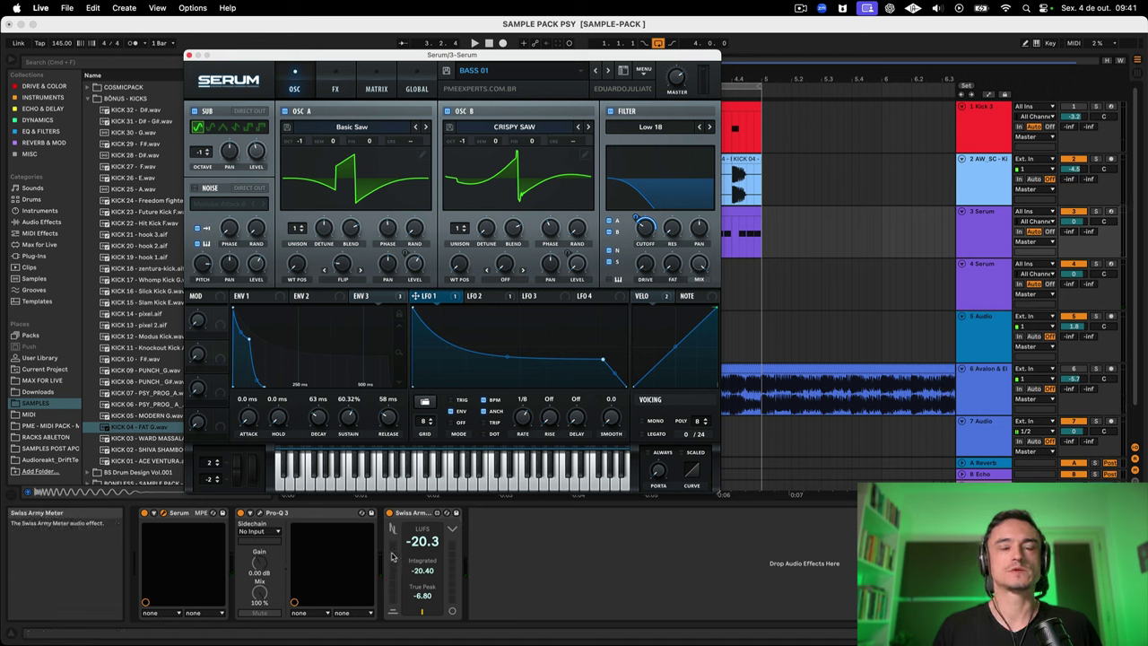
key(space)
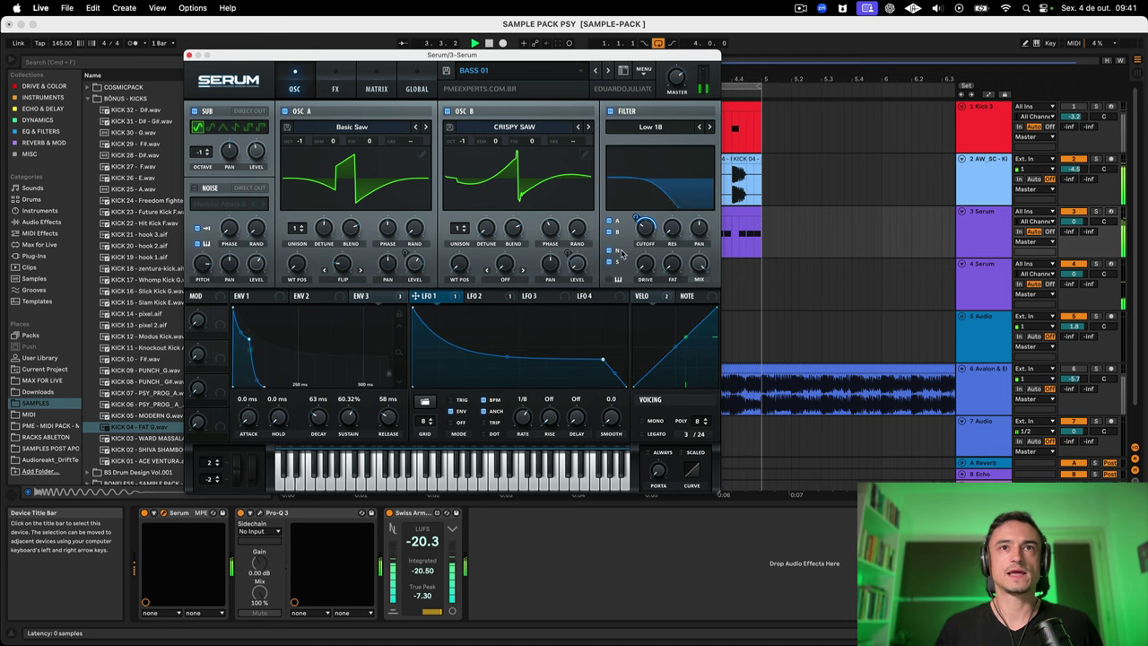
click(484, 295)
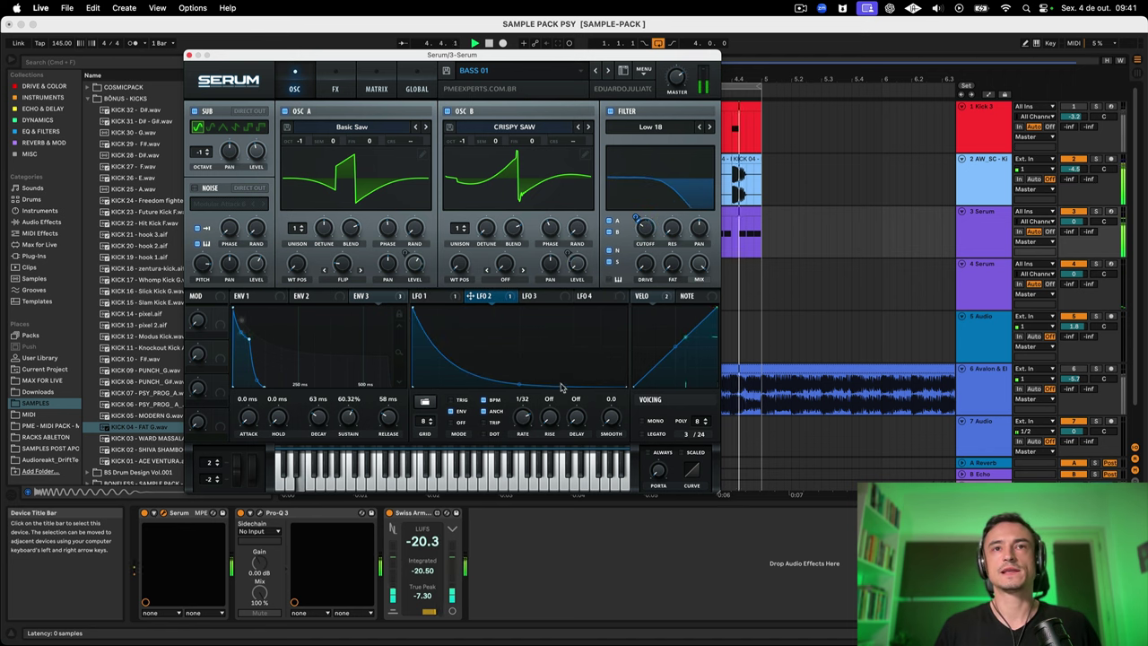
click(424, 295)
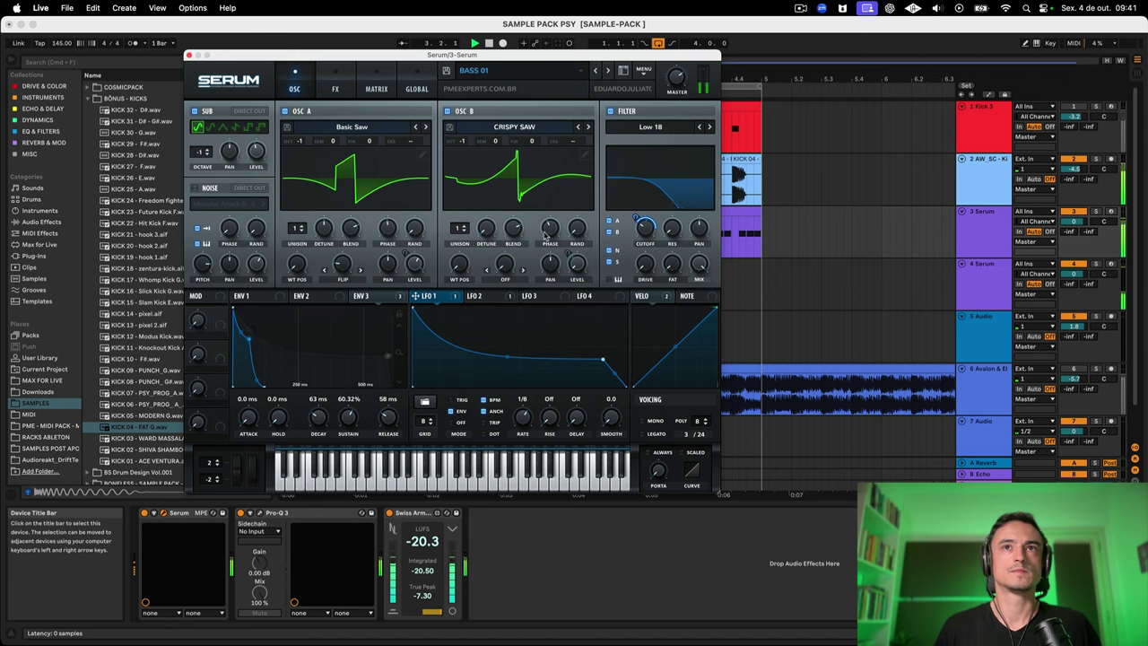
Step: Vary LFO 1's modulation amount on the filter cutoff during playback, and compare the Low 12 filter with the steeper low-pass types
mouse_move(633, 220)
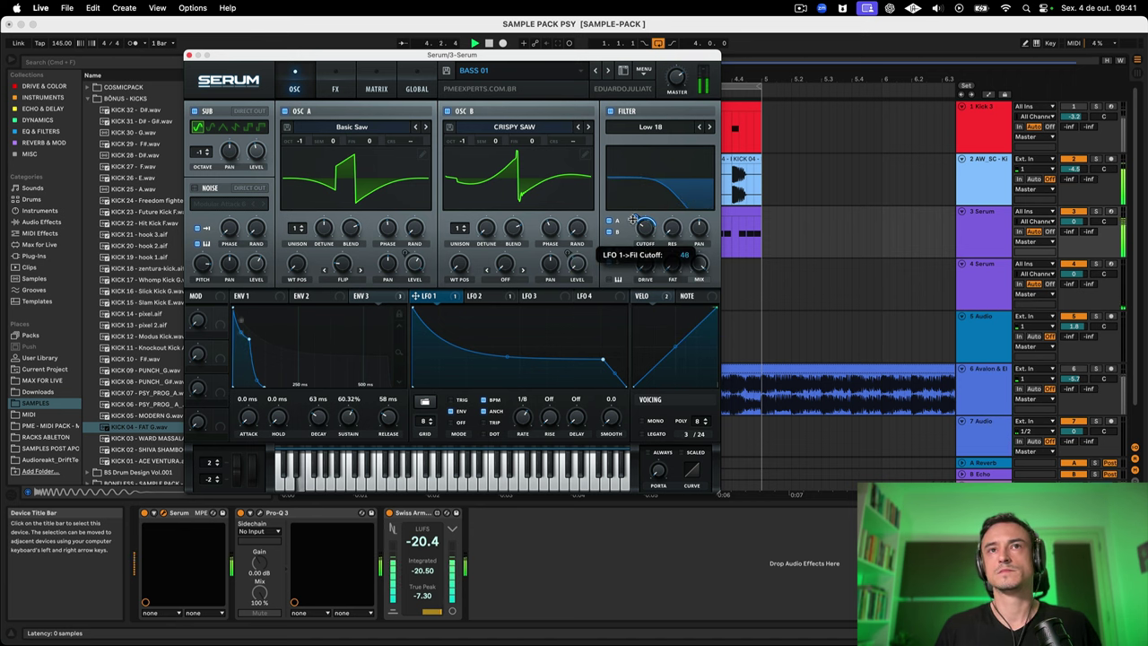
drag(633, 220, 635, 217)
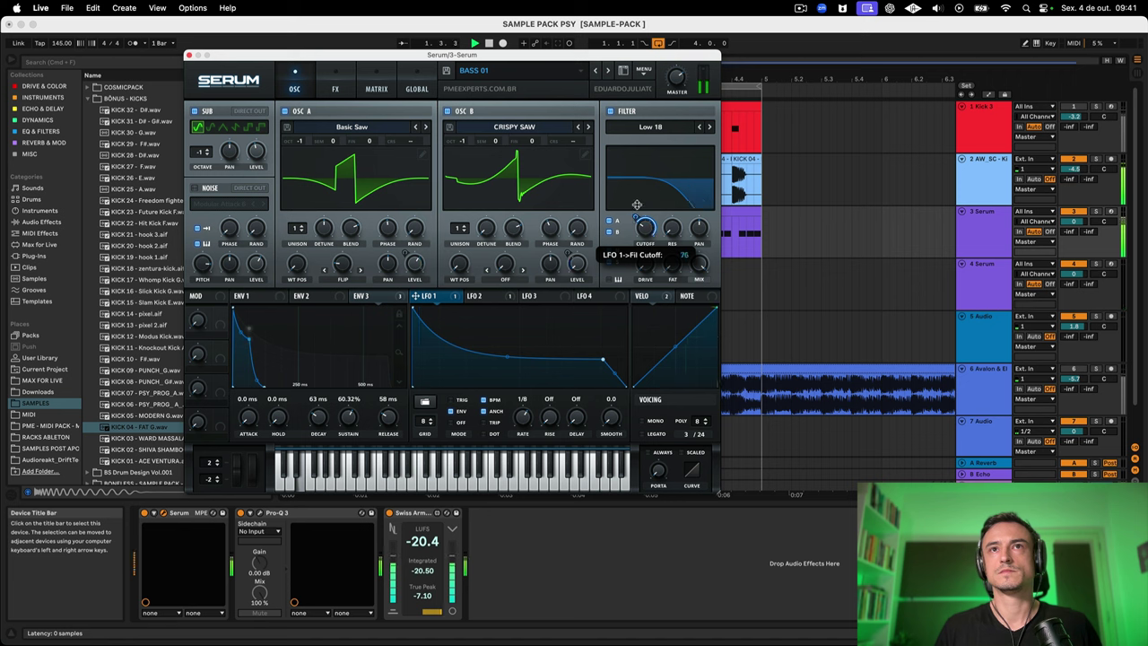
click(698, 127)
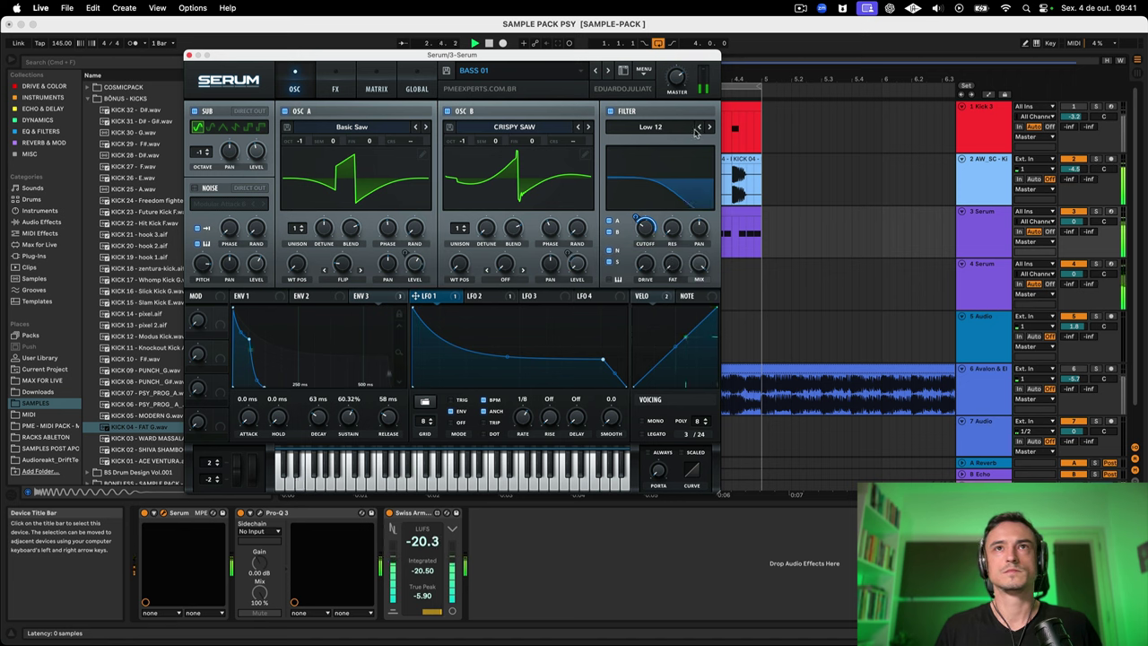
mouse_move(635, 225)
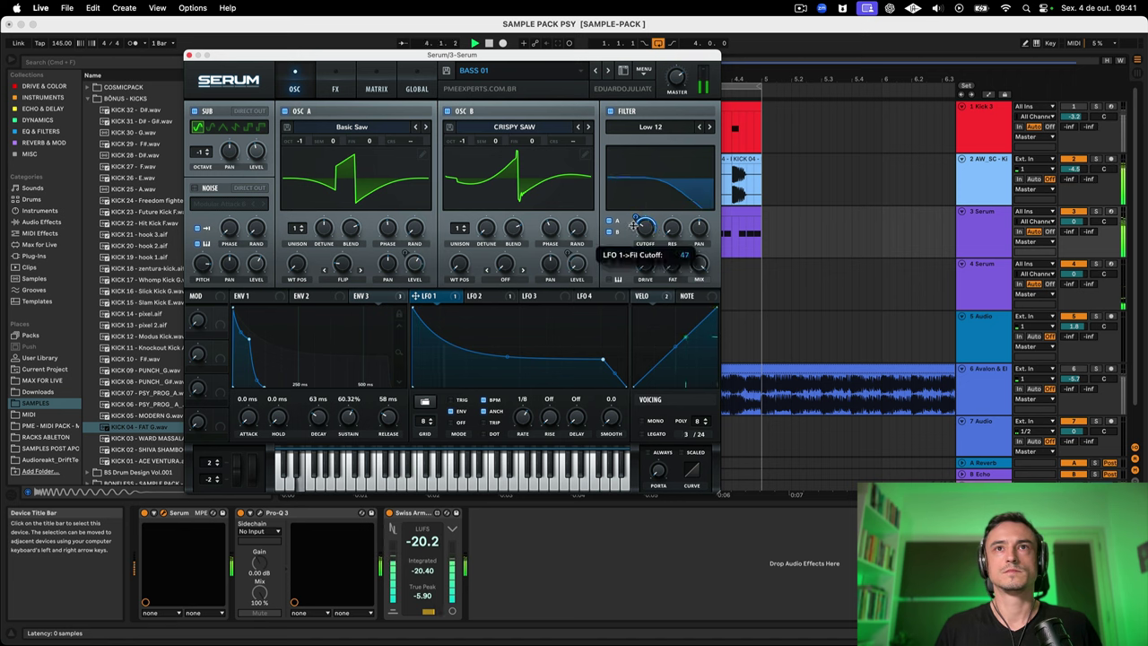
click(709, 127)
click(709, 127)
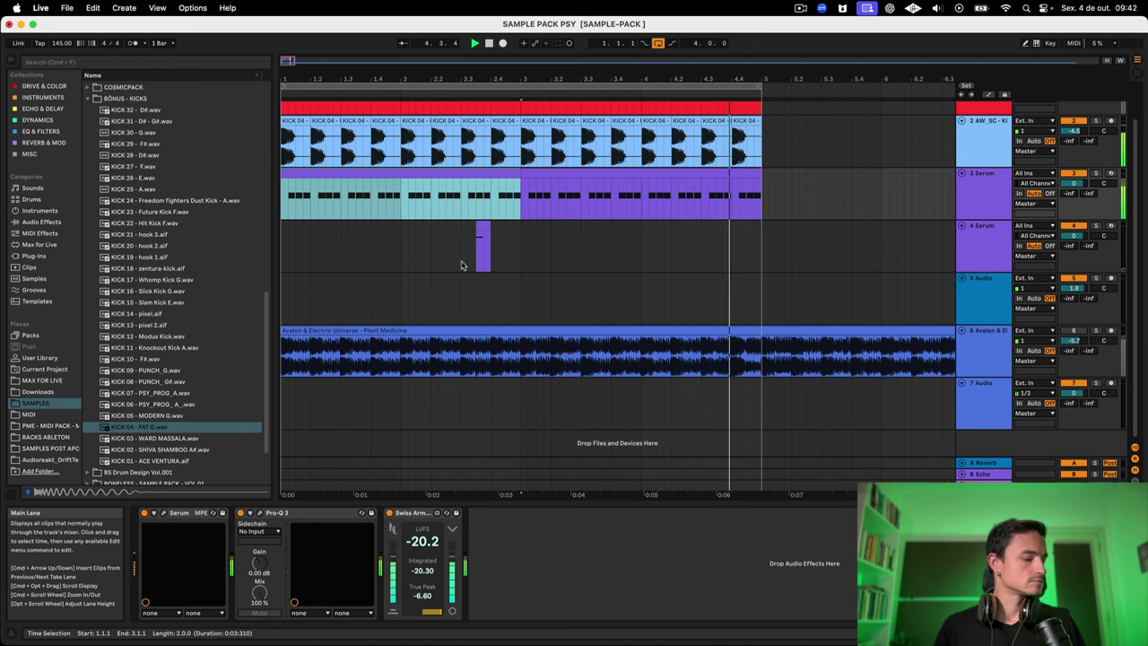
Step: Extend the time selection on the bass Serum track to the full four bars, from 1.1.1 to 5.1.1
click(623, 185)
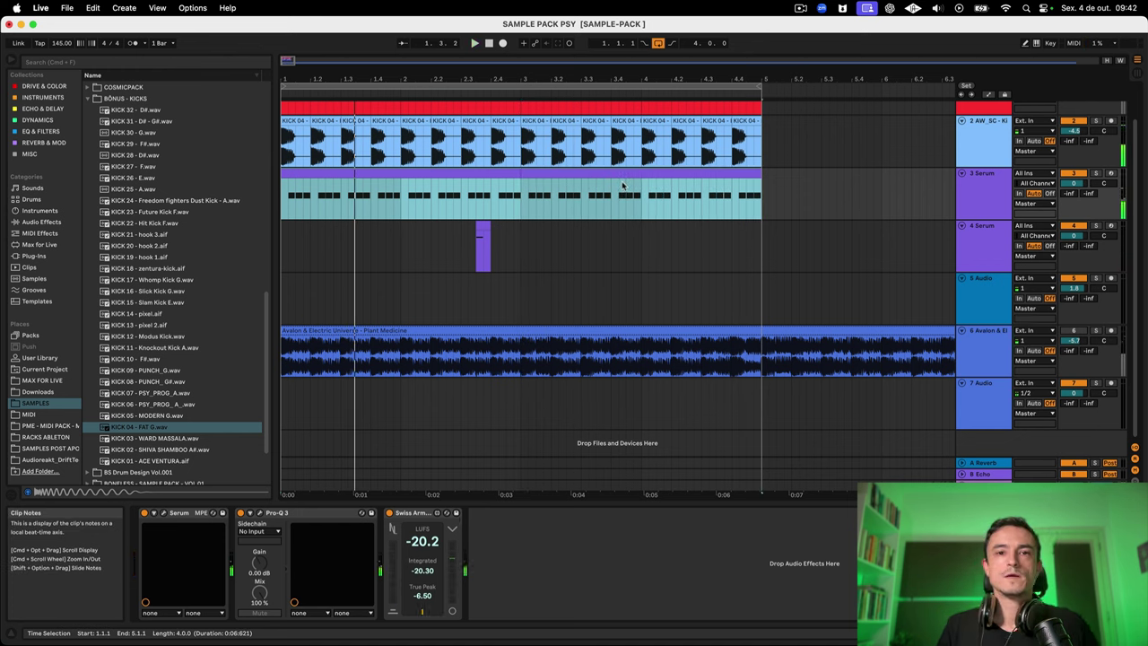